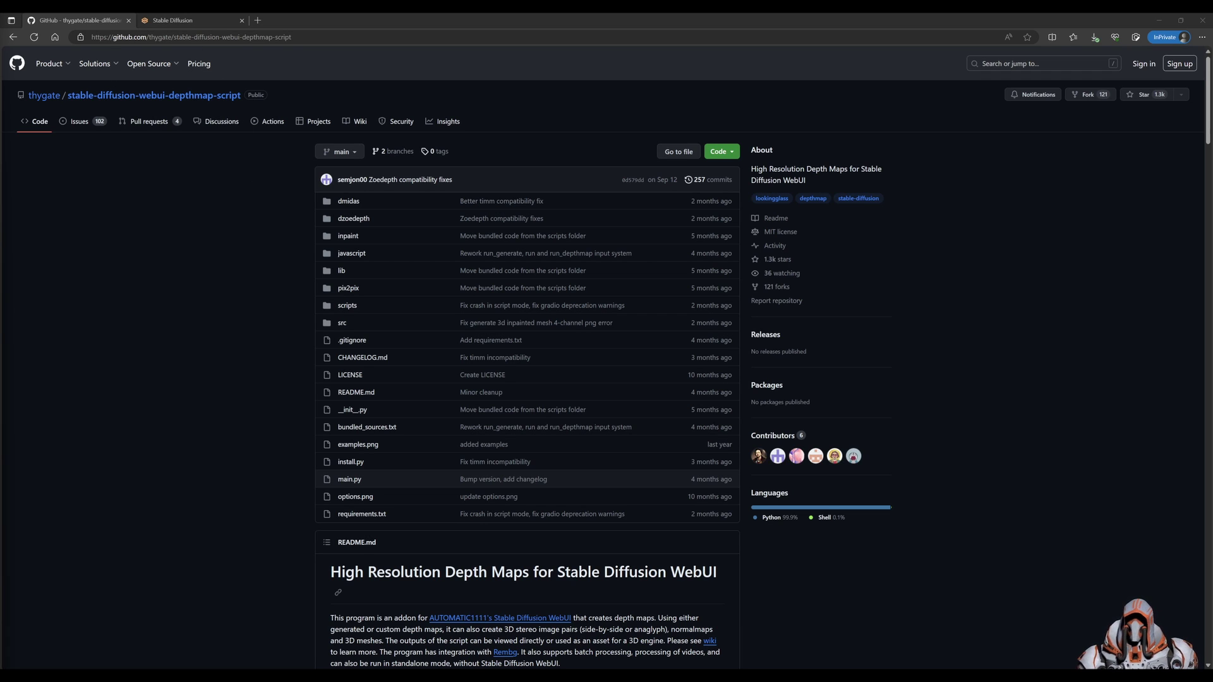
# In the WebUI, load the Available extensions index, including already installed extensions
pyautogui.scroll(-6, 296, 238)
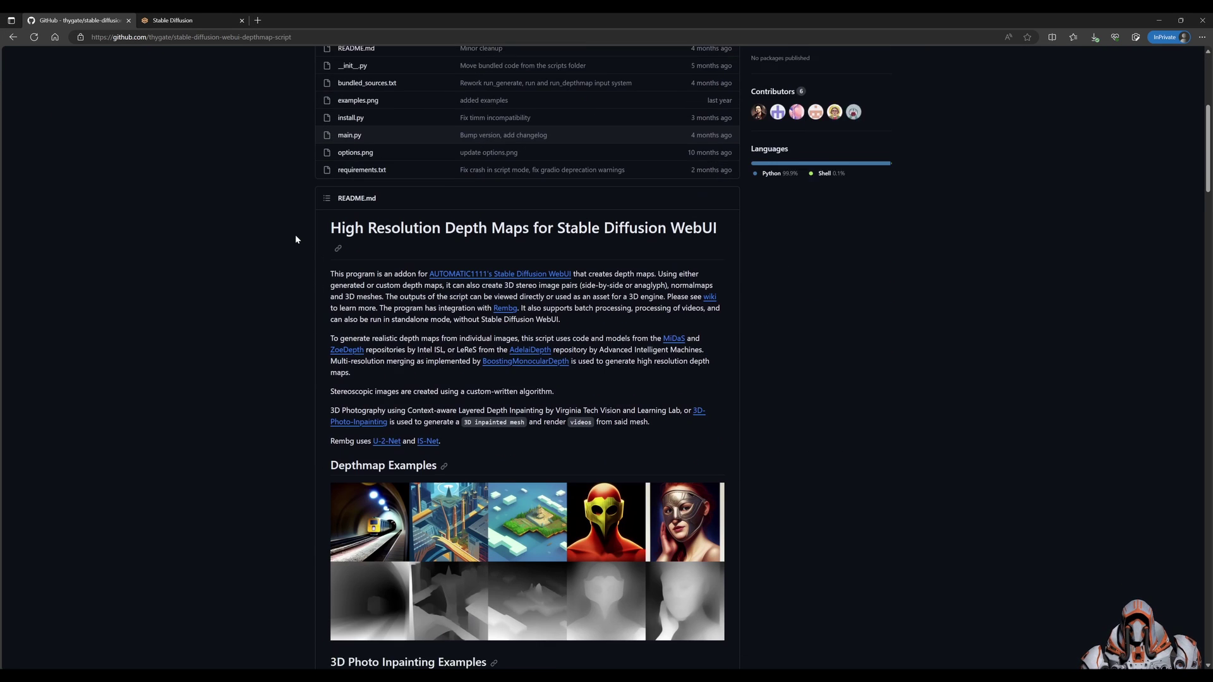
pyautogui.scroll(-1, 295, 239)
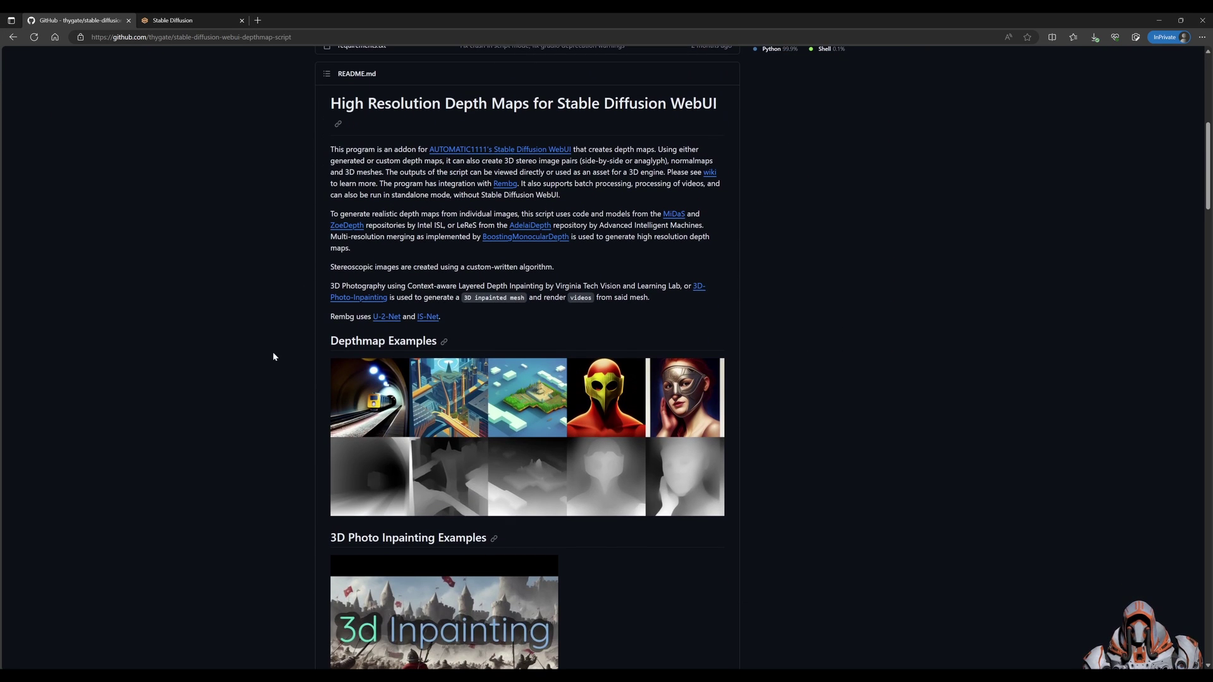
pyautogui.scroll(1, 271, 351)
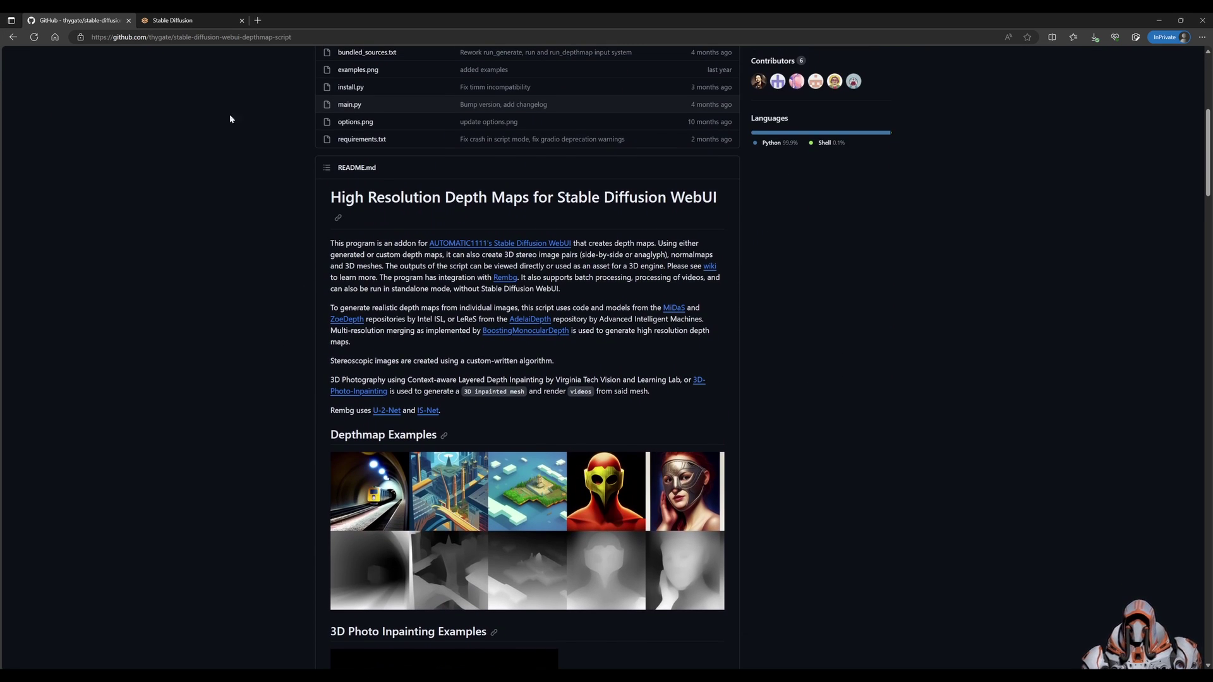
pyautogui.click(208, 22)
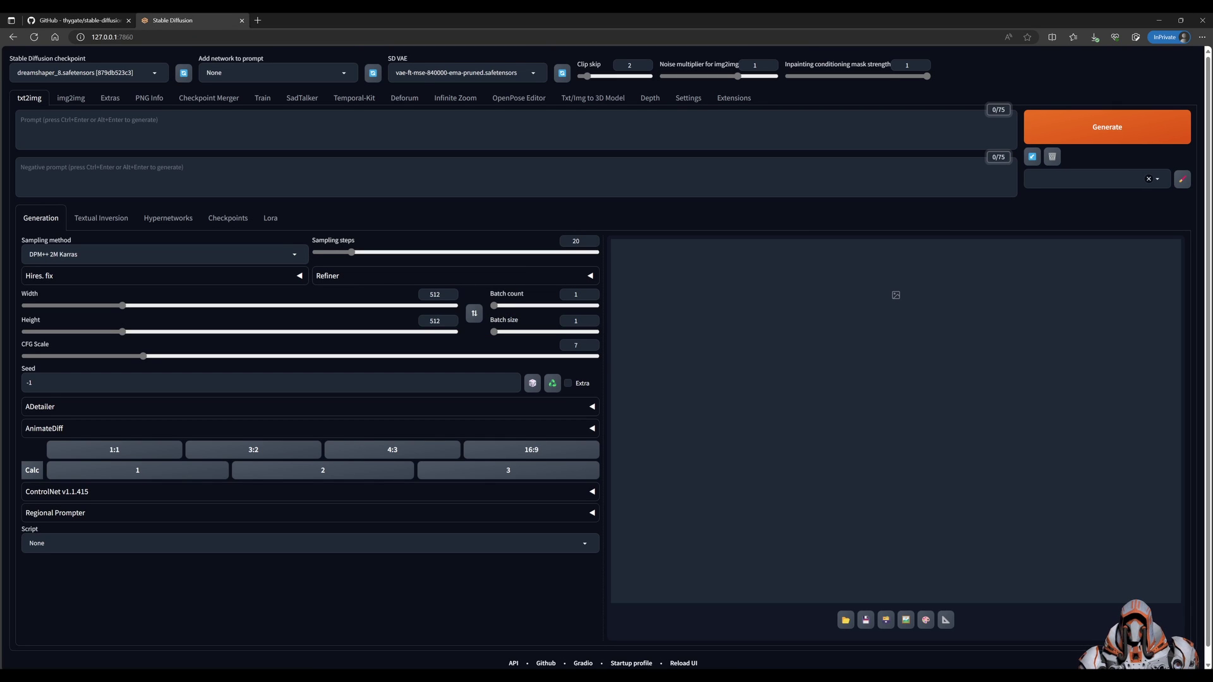
pyautogui.click(724, 100)
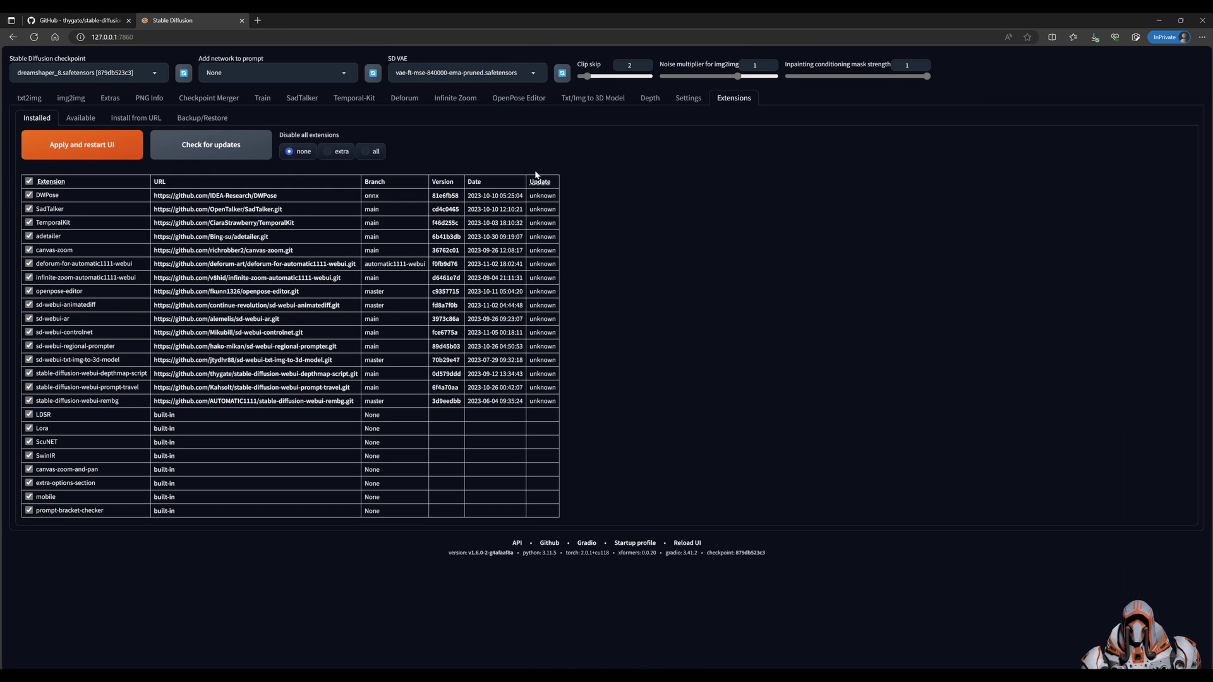
pyautogui.click(75, 119)
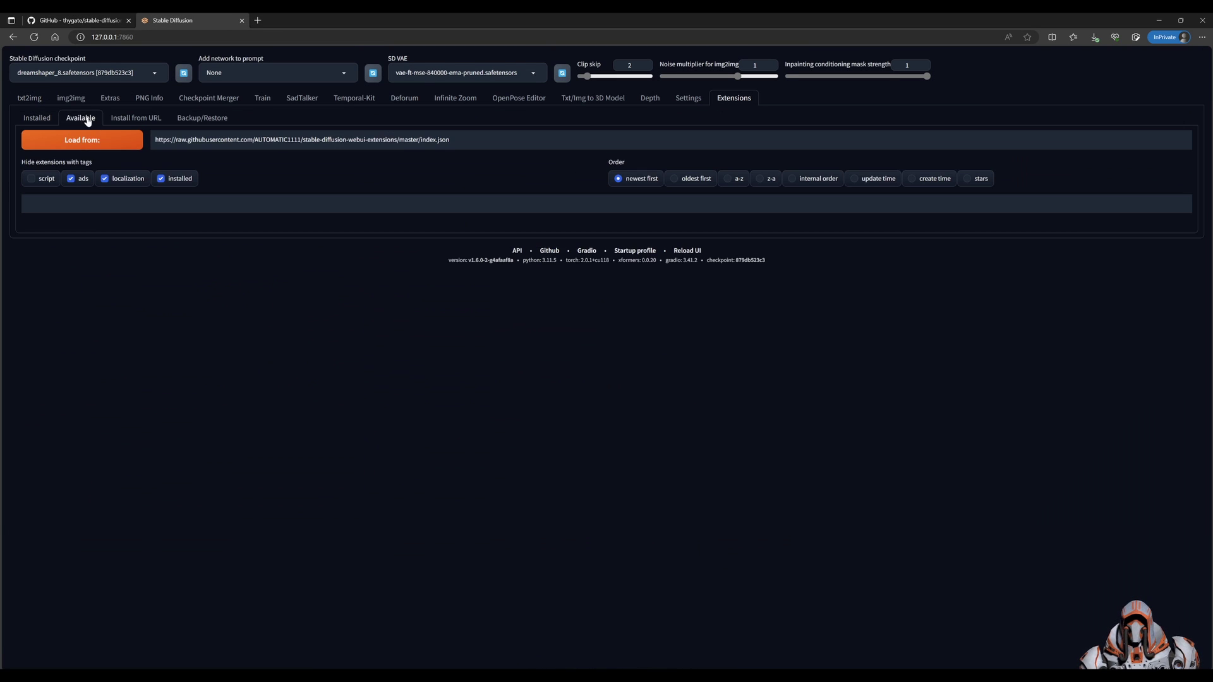
pyautogui.click(99, 141)
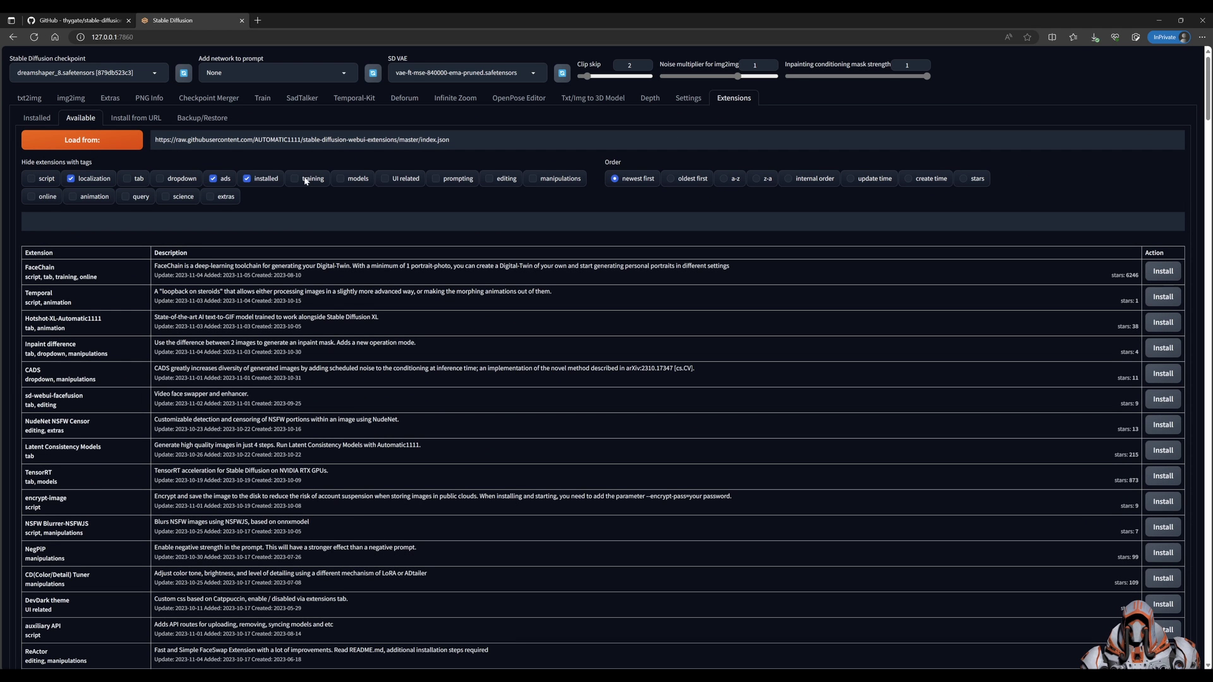
pyautogui.click(247, 179)
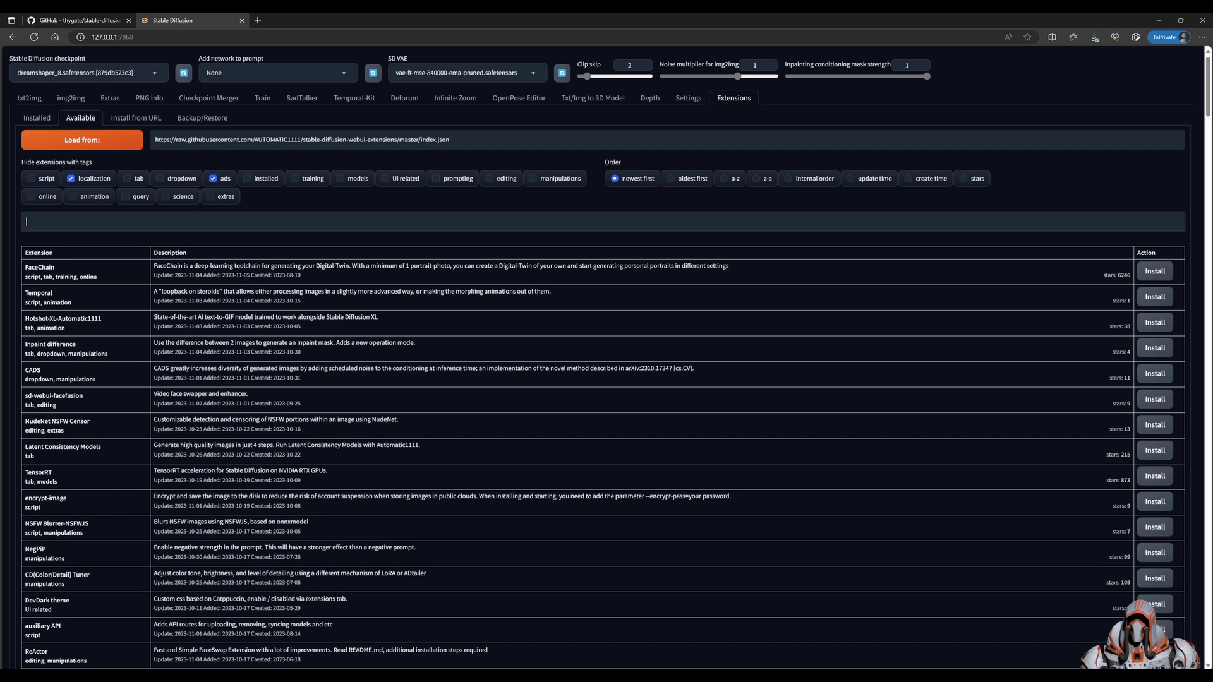
# Search for 'depth map', check the depthmap-script repository link, then view the Installed extensions list
pyautogui.write('depth map')
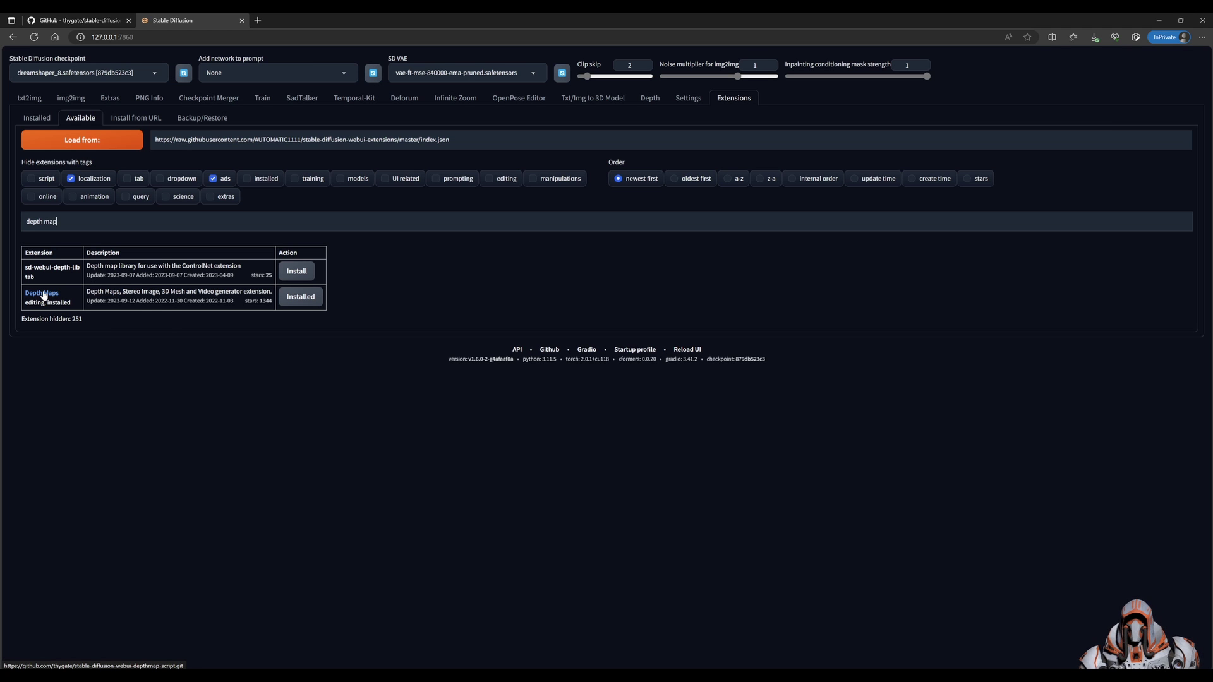
pyautogui.rightClick(44, 295)
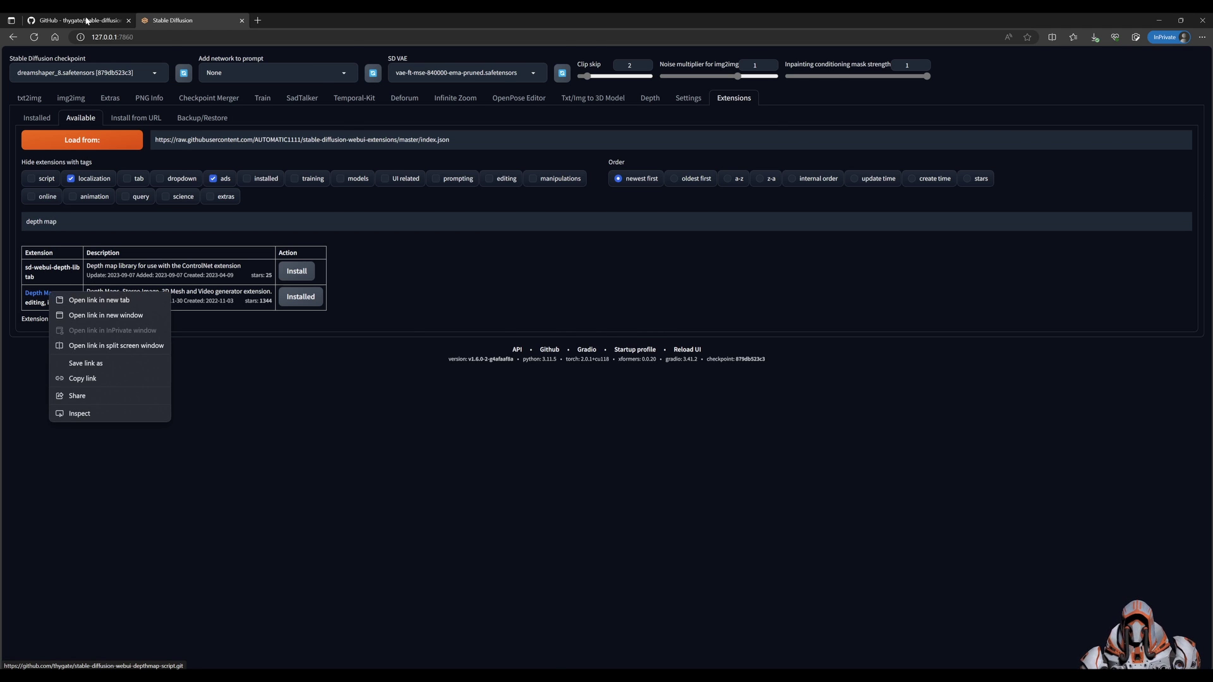
pyautogui.click(87, 21)
pyautogui.scroll(5, 295, 116)
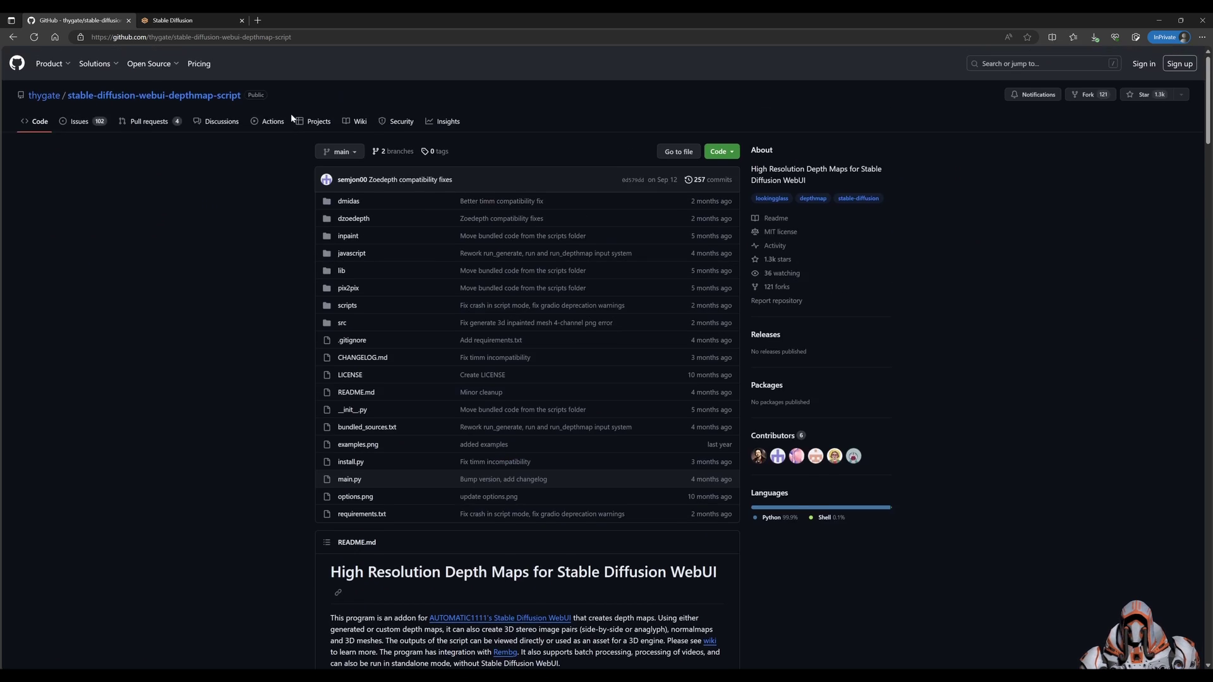
pyautogui.click(186, 22)
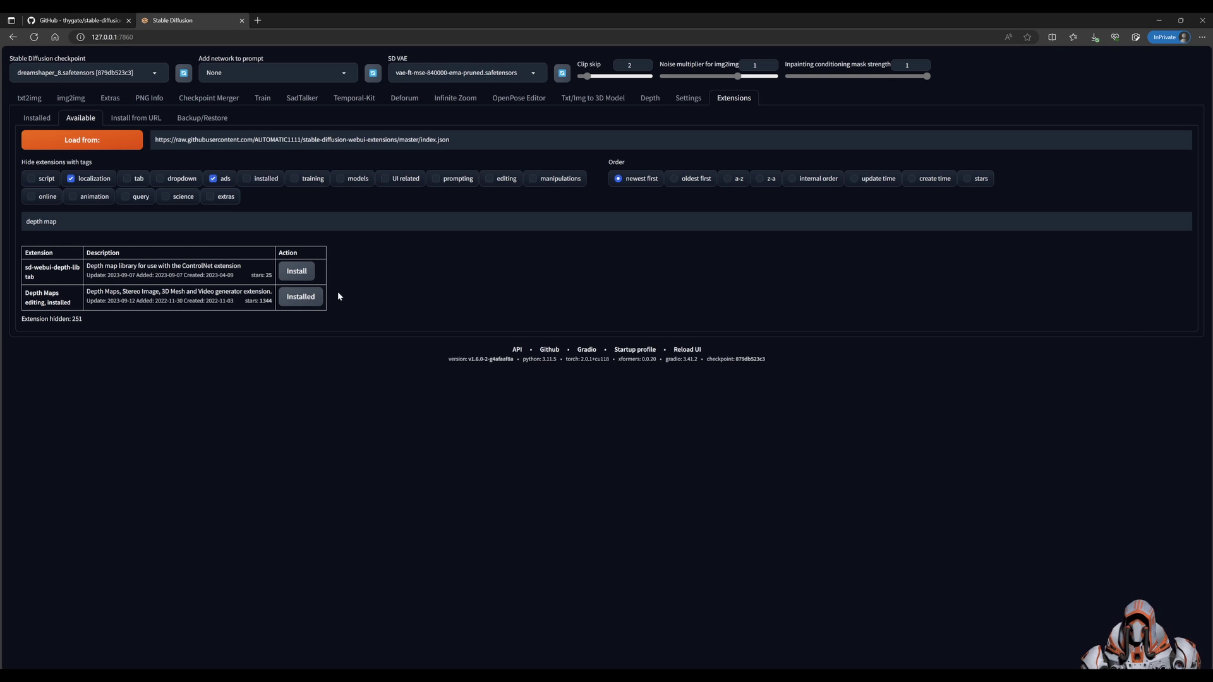
pyautogui.click(35, 118)
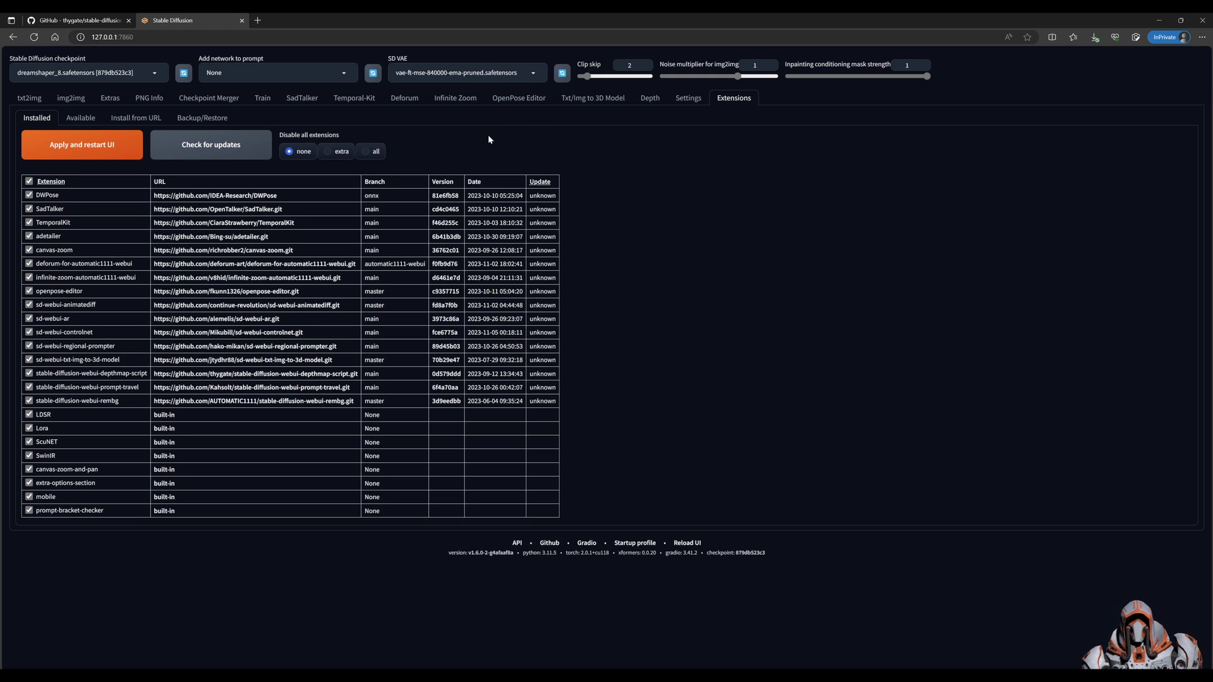
# On the Depth tab, generate a res101 depth map from the cyberpunk diner image
pyautogui.click(647, 100)
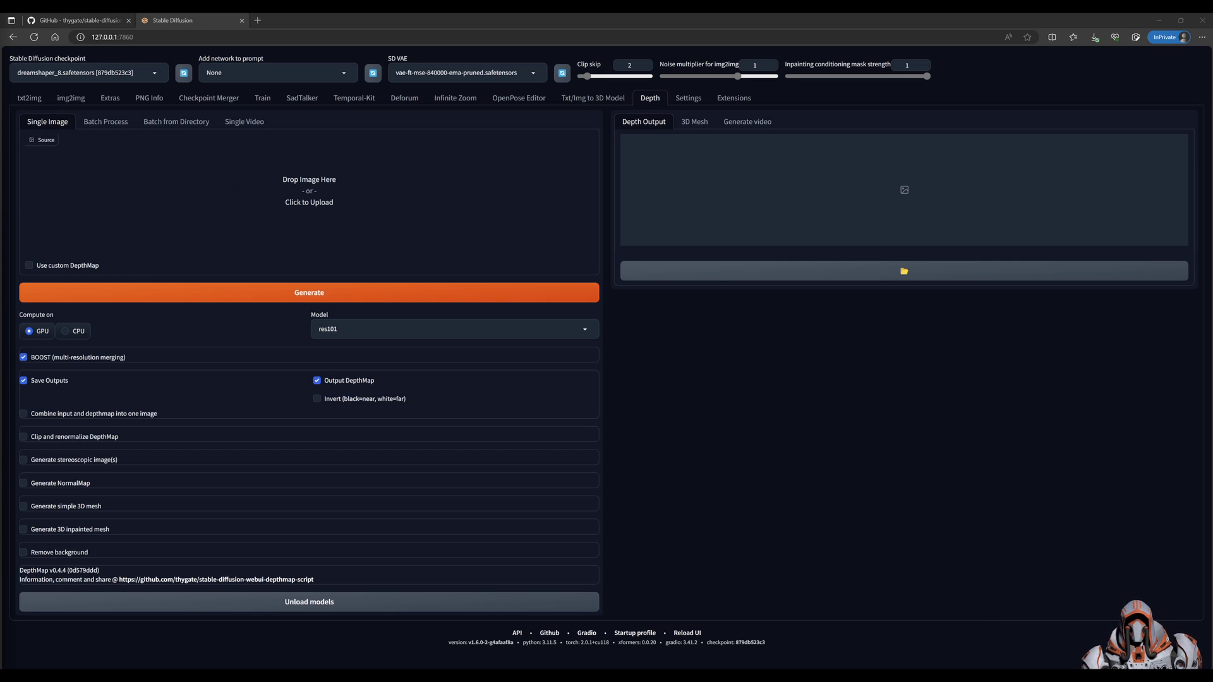
pyautogui.moveTo(1, 208); pyautogui.dragTo(165, 193)
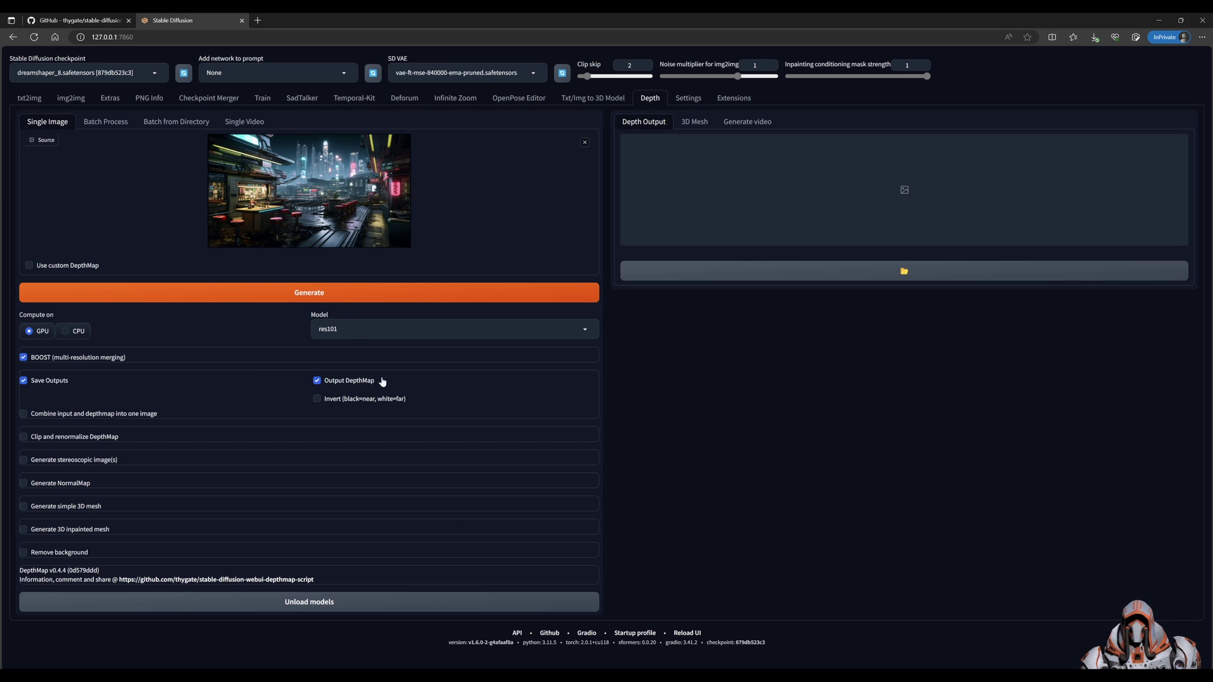
pyautogui.click(588, 329)
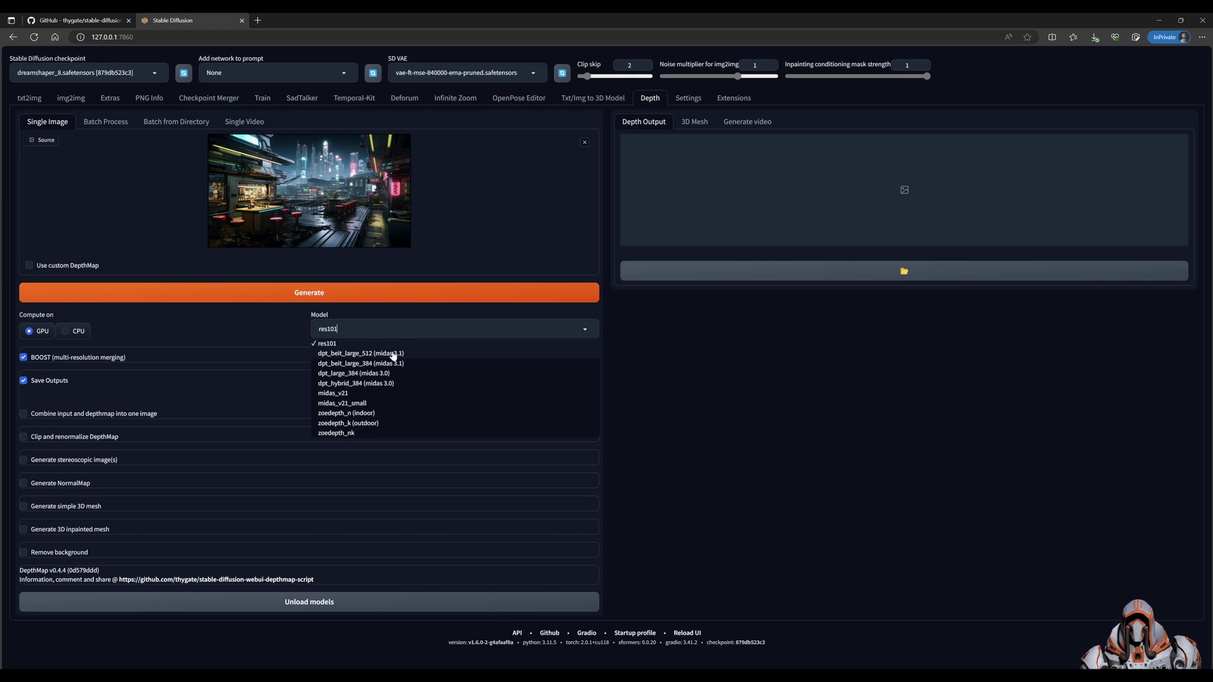
pyautogui.click(281, 320)
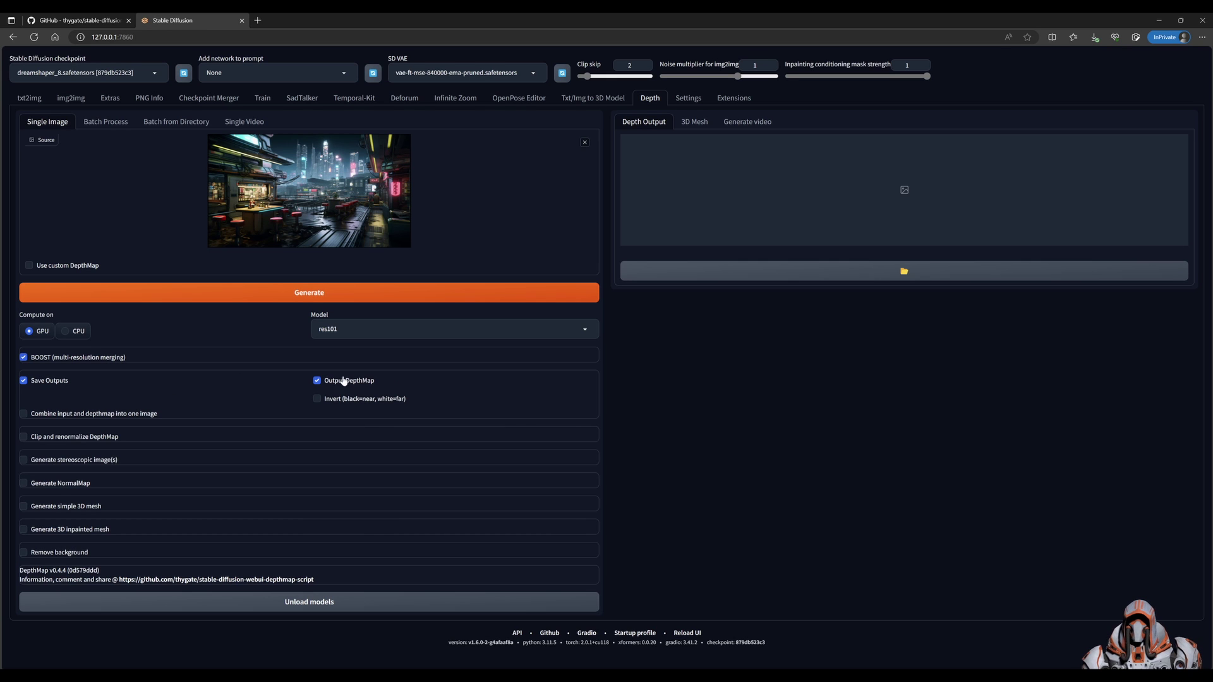
pyautogui.click(352, 298)
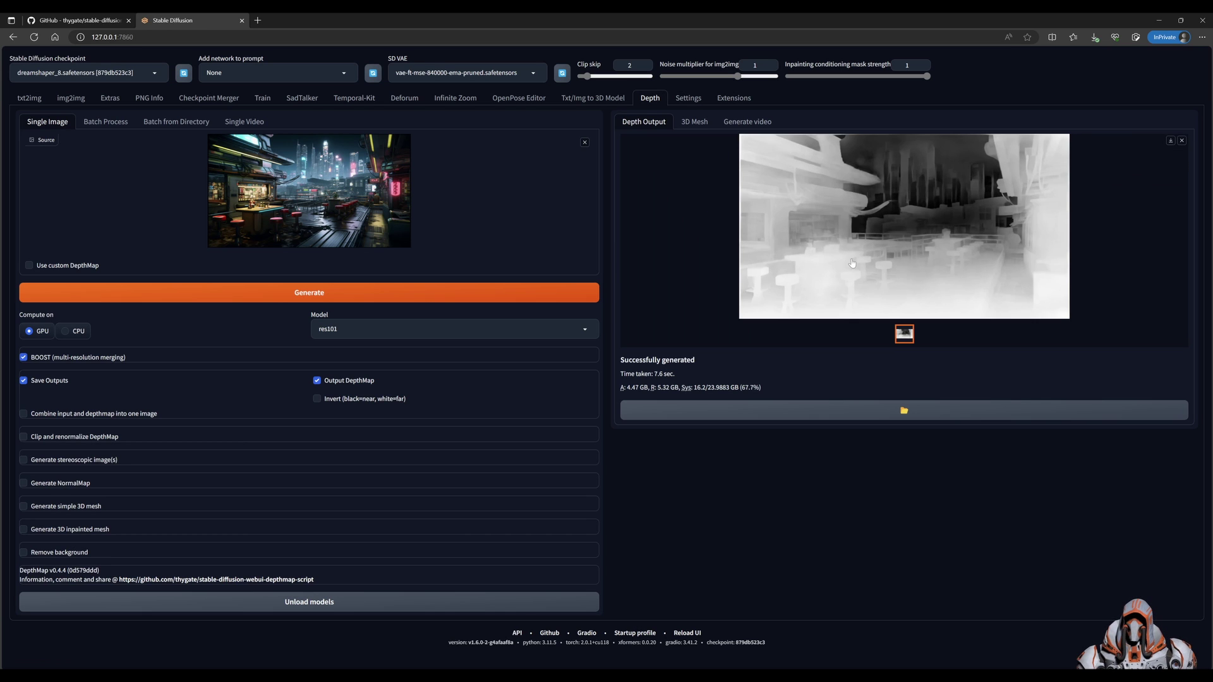
# Regenerate the diner depth map using the midas_v21 model
pyautogui.click(572, 329)
pyautogui.click(365, 393)
pyautogui.click(311, 294)
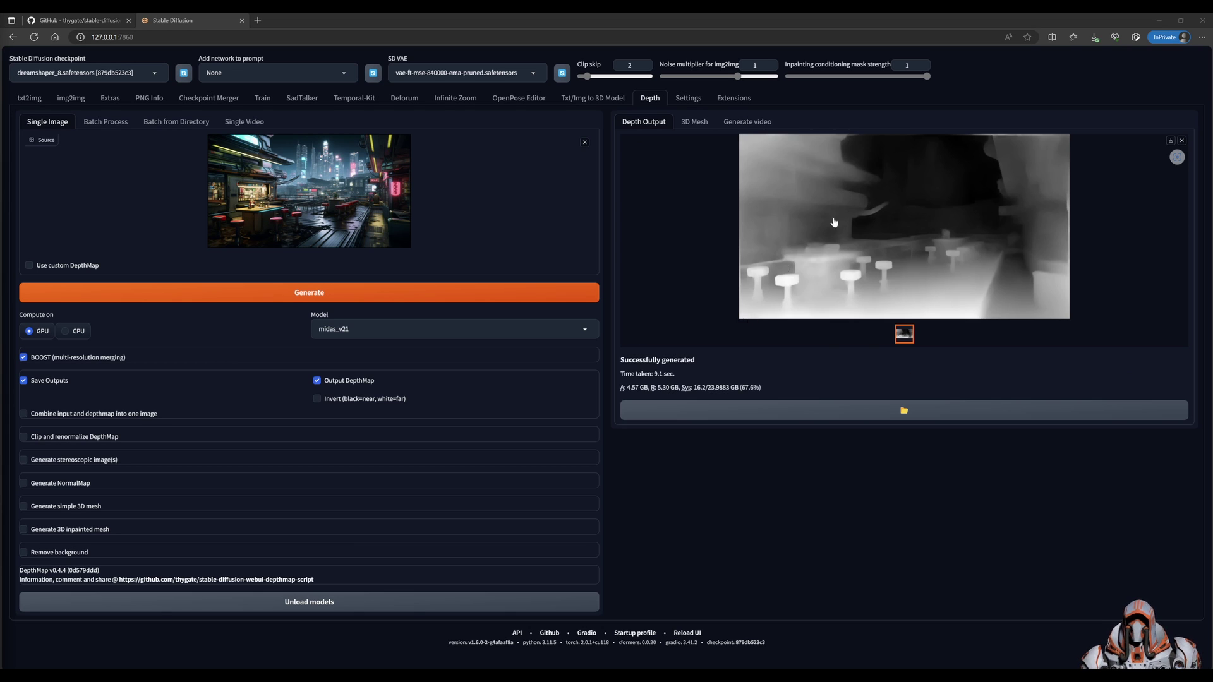
# Regenerate the depth map with zoedepth_n (indoor) and keep that model selected
pyautogui.click(582, 328)
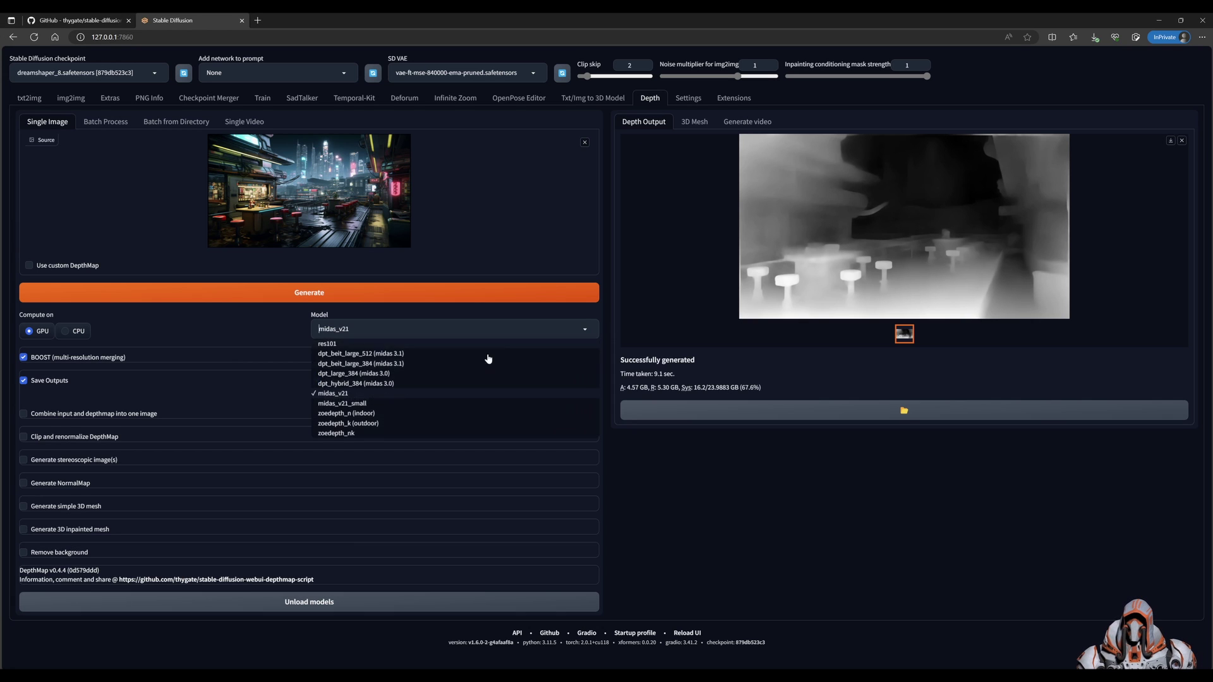
pyautogui.click(374, 414)
pyautogui.click(329, 294)
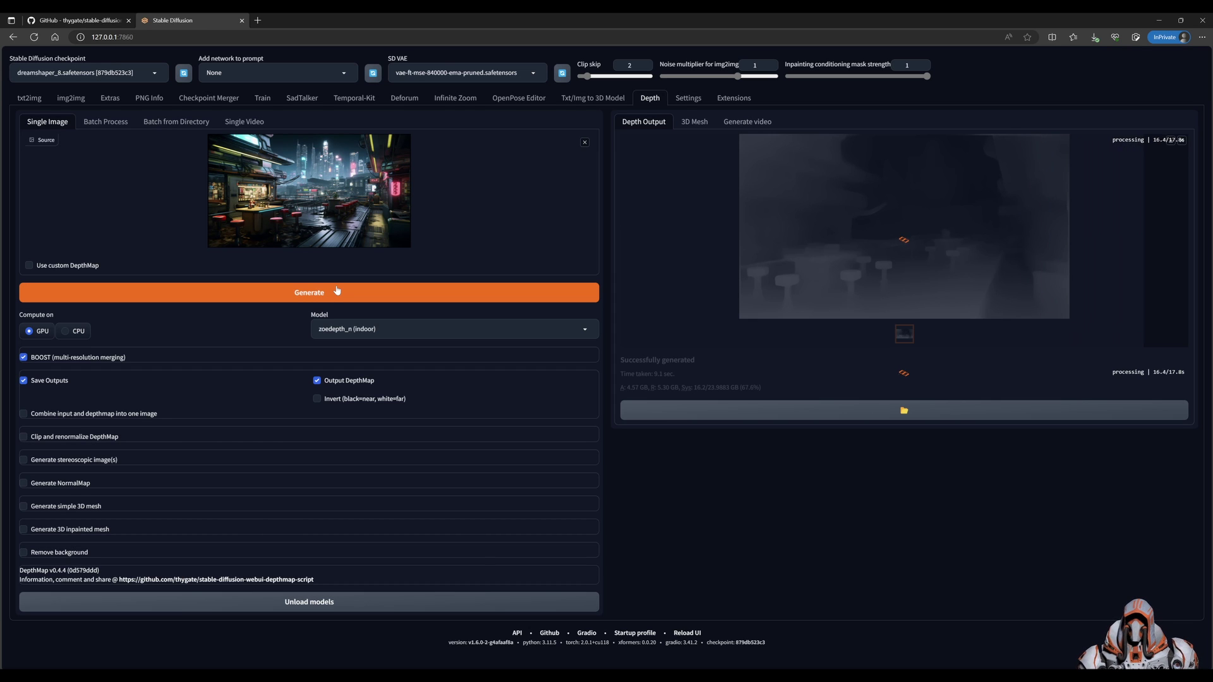
pyautogui.click(340, 289)
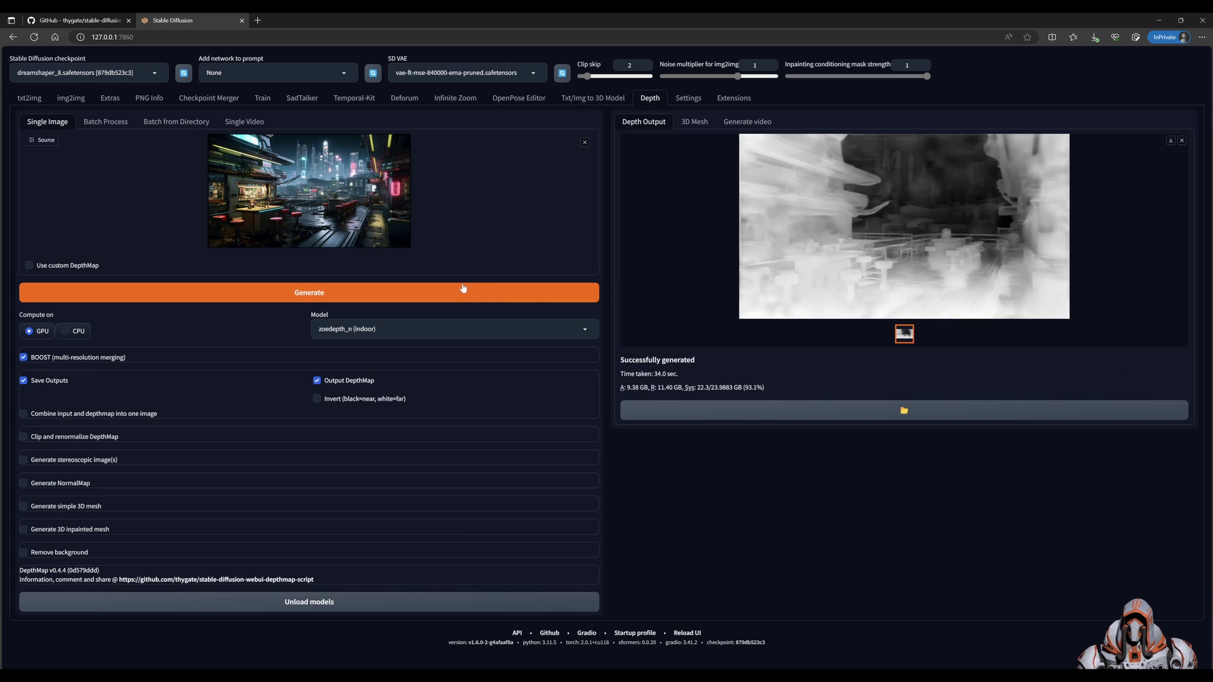
pyautogui.click(583, 331)
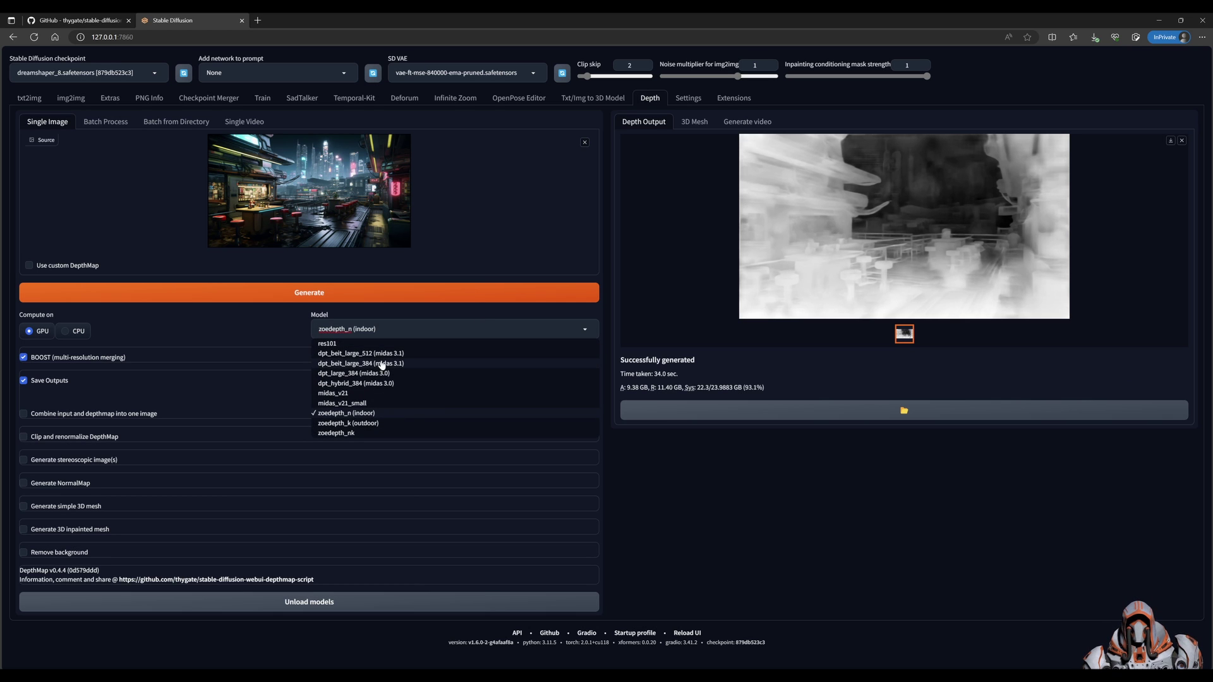
pyautogui.click(236, 331)
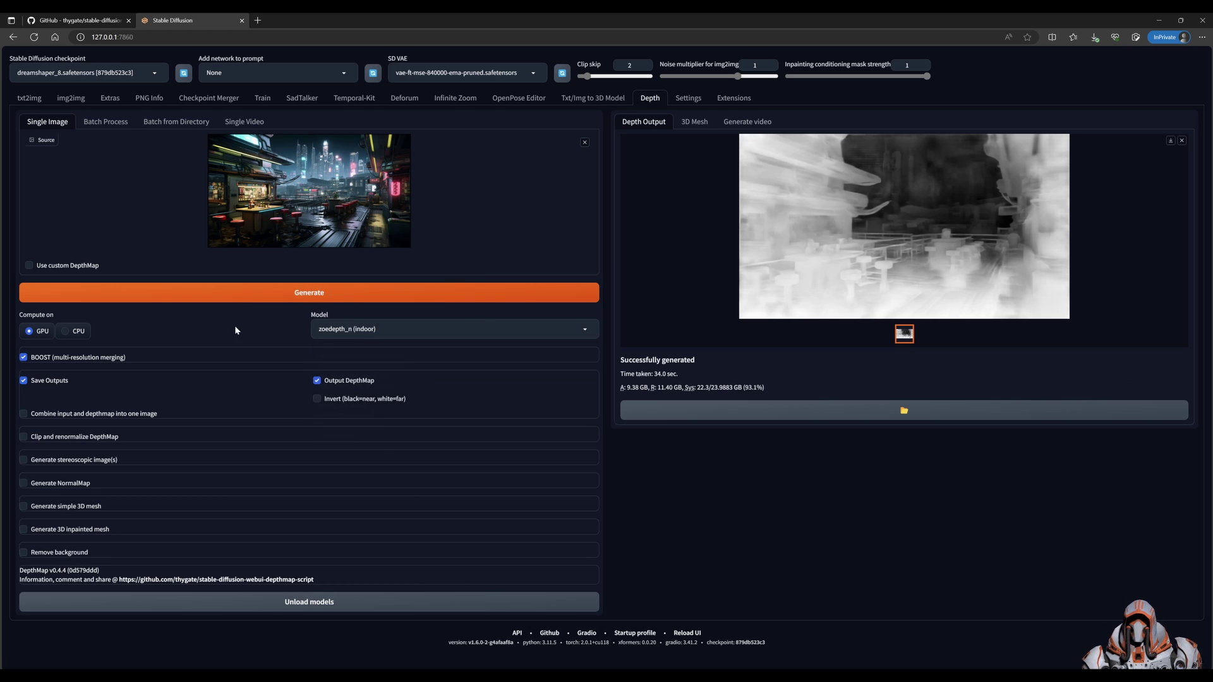
# Bring up depthmap-comparison.png in Photos to compare the six depth-model outputs
pyautogui.hotkey('alt', 'Tab')
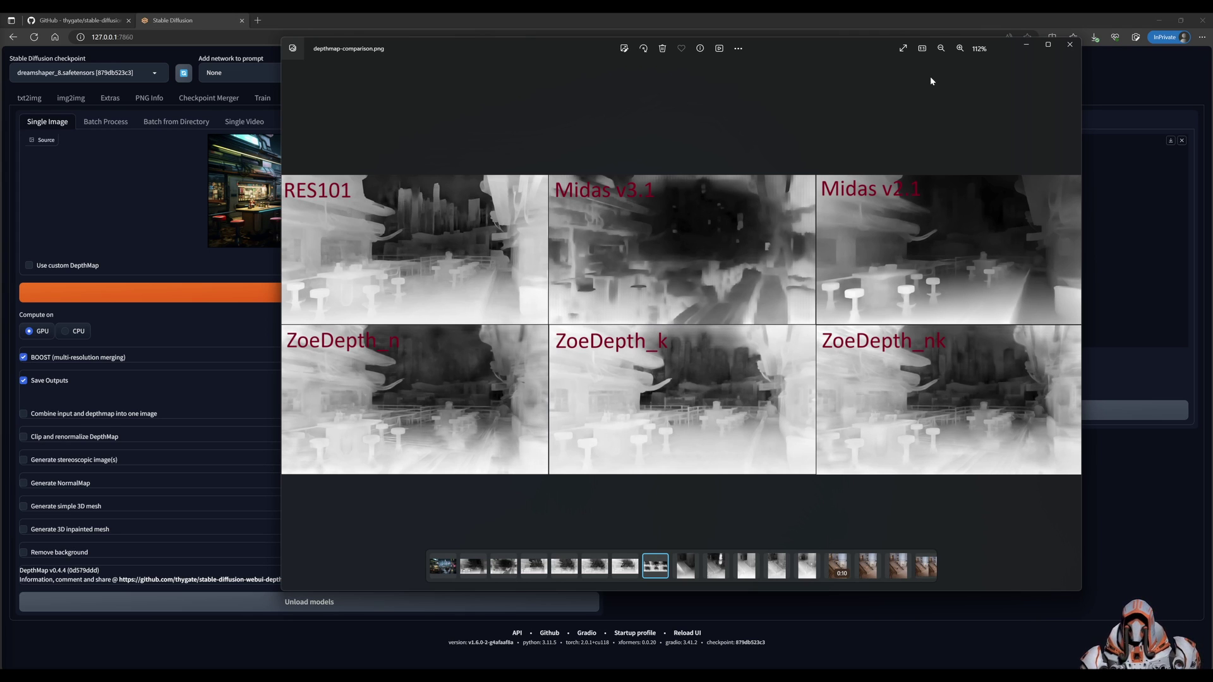
# Switch the model back to res101 and enable stereoscopic output, left-right only with red-cyan anaglyph off
pyautogui.click(1069, 48)
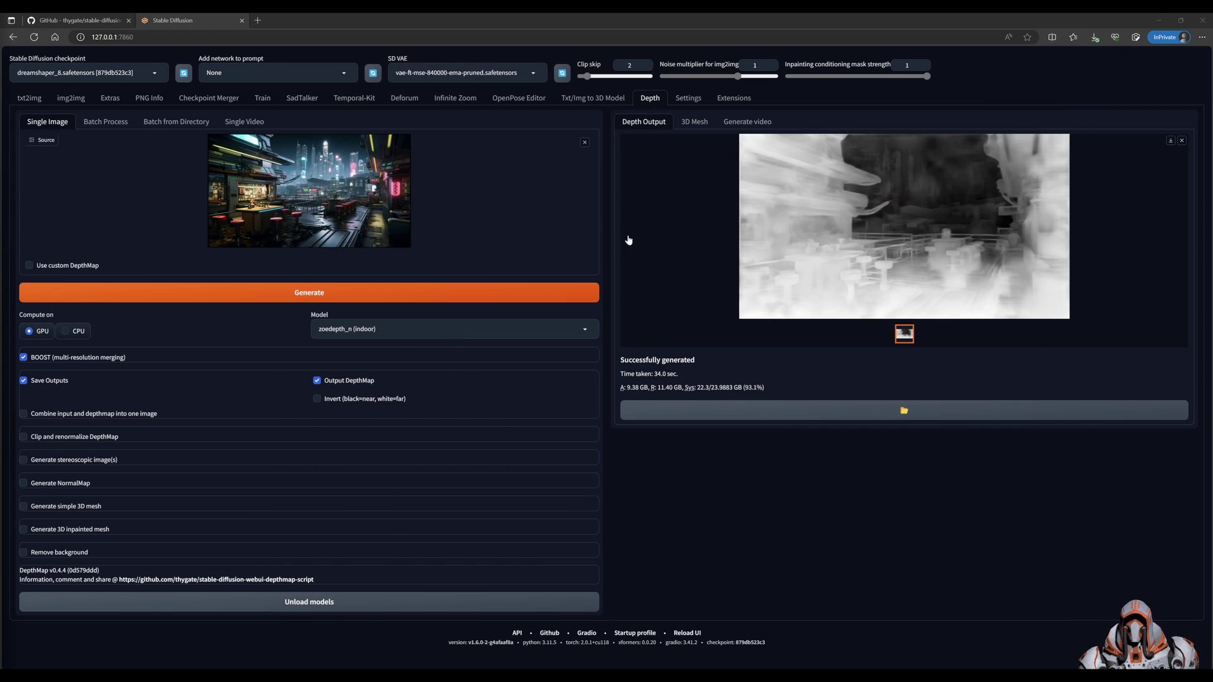
pyautogui.click(586, 329)
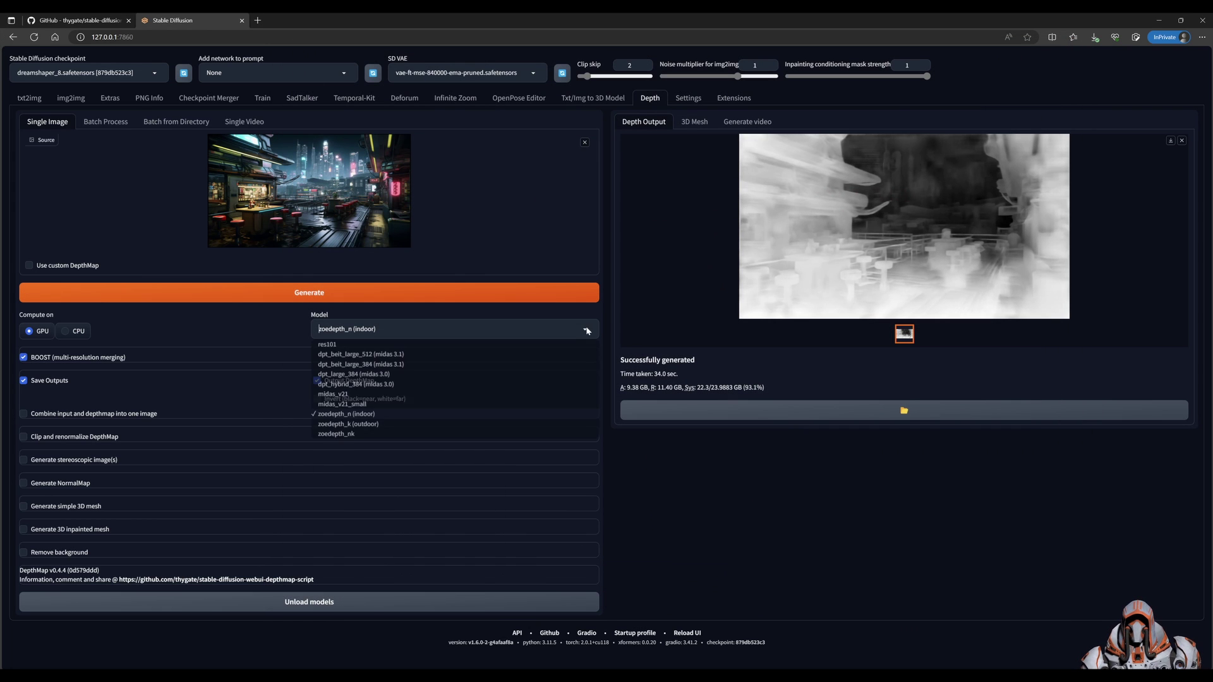
pyautogui.click(341, 344)
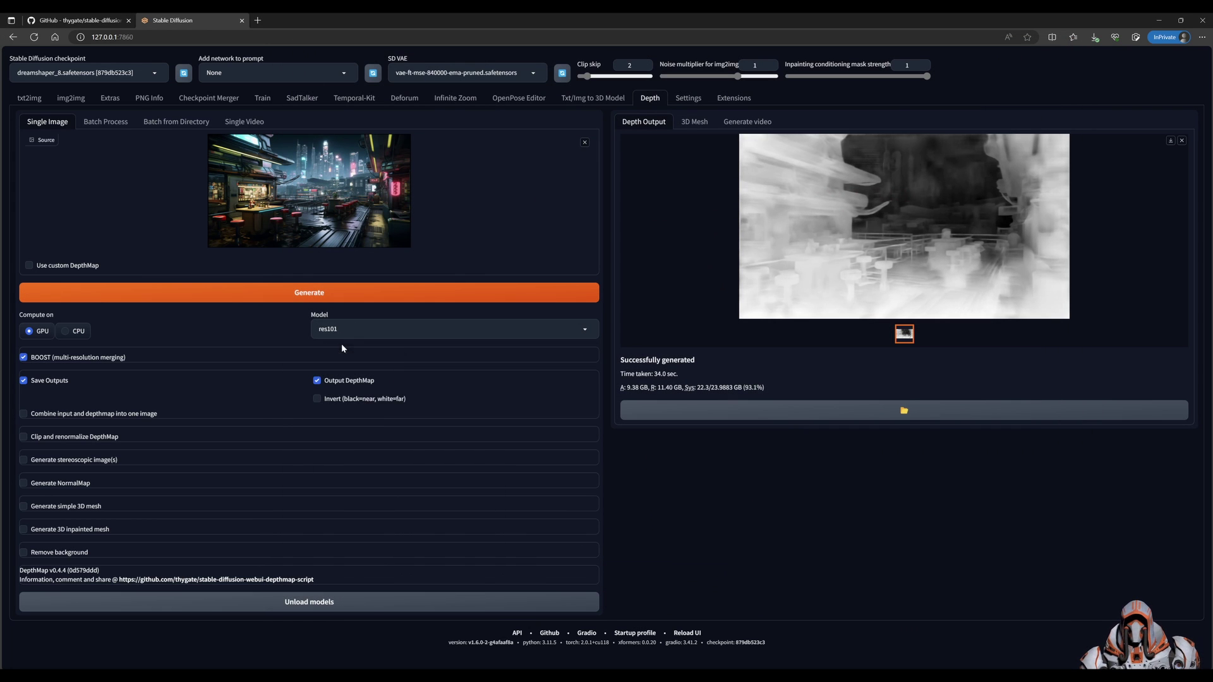
pyautogui.click(23, 460)
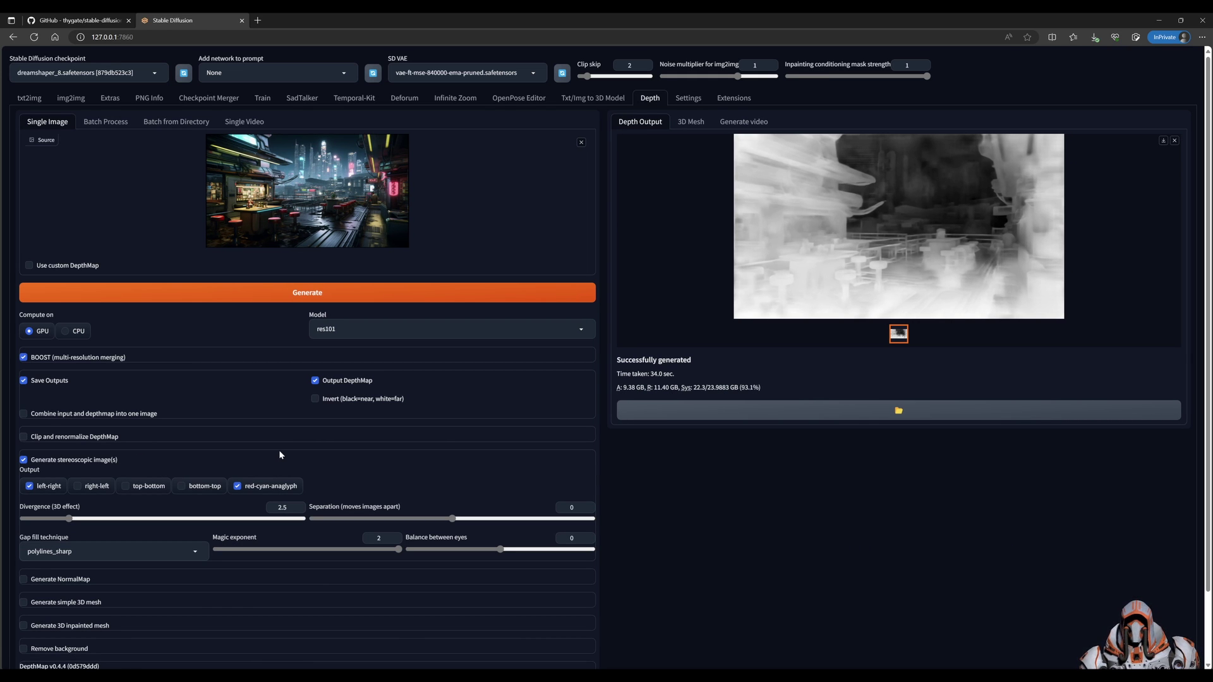
pyautogui.click(238, 487)
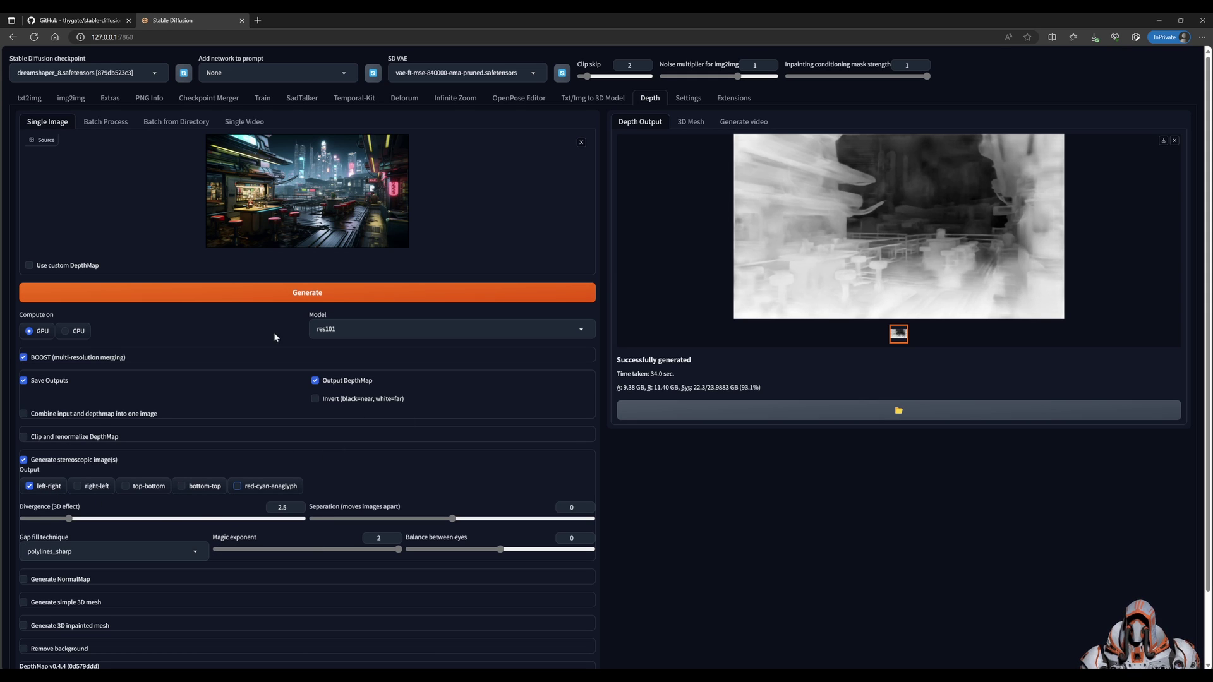
# Generate the diner depth map together with its left-right stereo pair
pyautogui.click(276, 300)
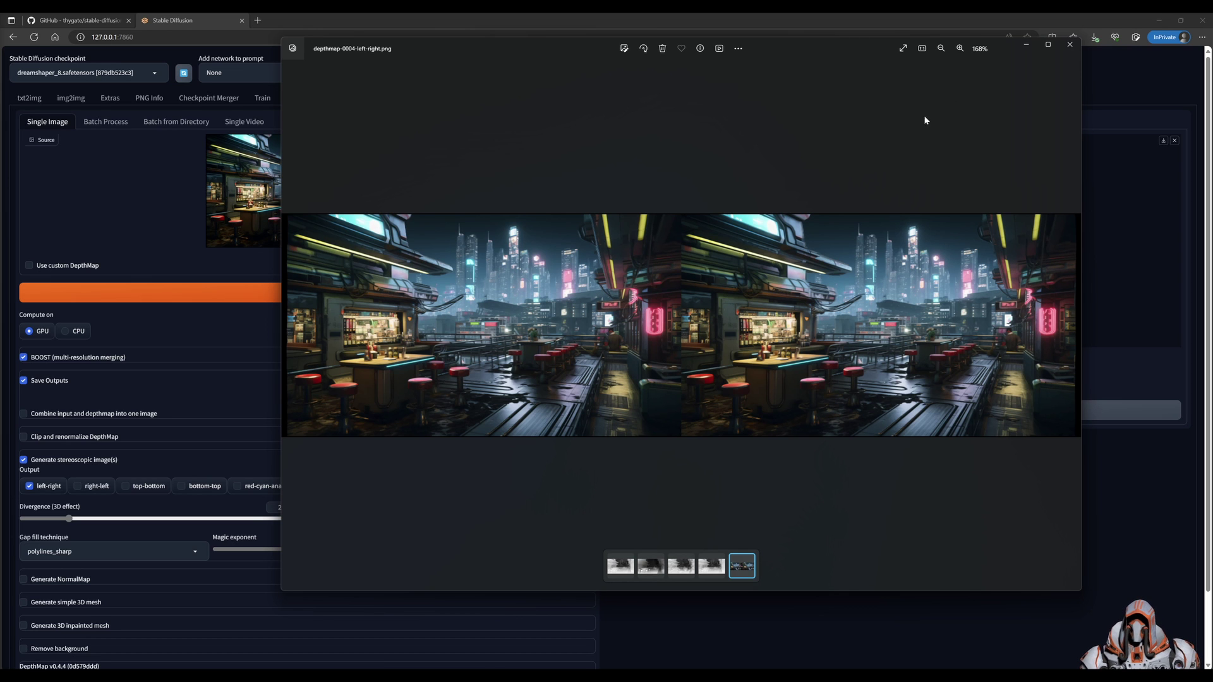
# Disable stereoscopic output, enable 3D inpainted mesh generation, and generate while monitoring the terminal
pyautogui.click(1068, 46)
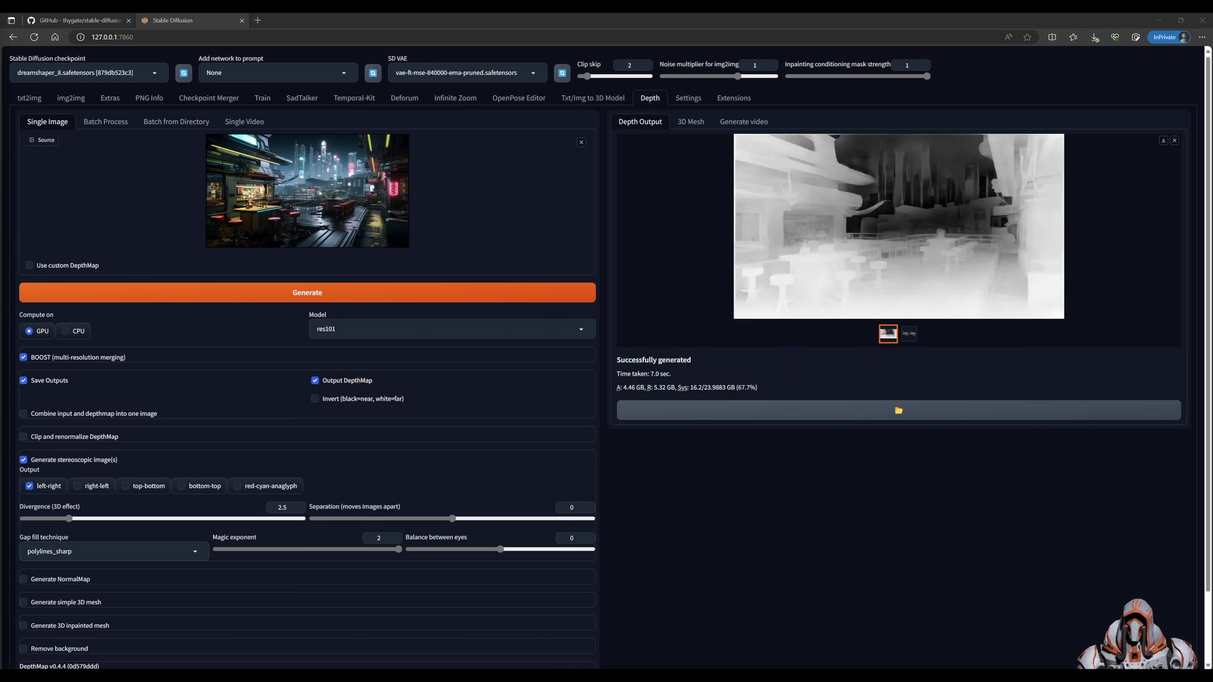
pyautogui.click(24, 461)
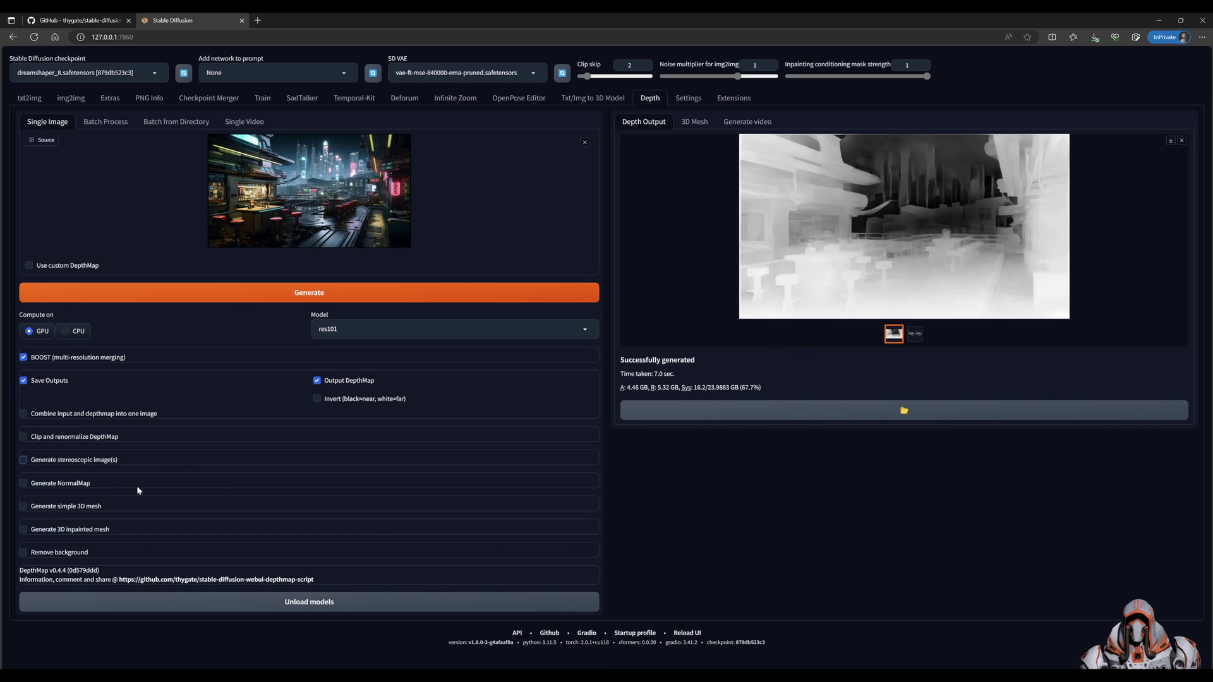
pyautogui.click(24, 483)
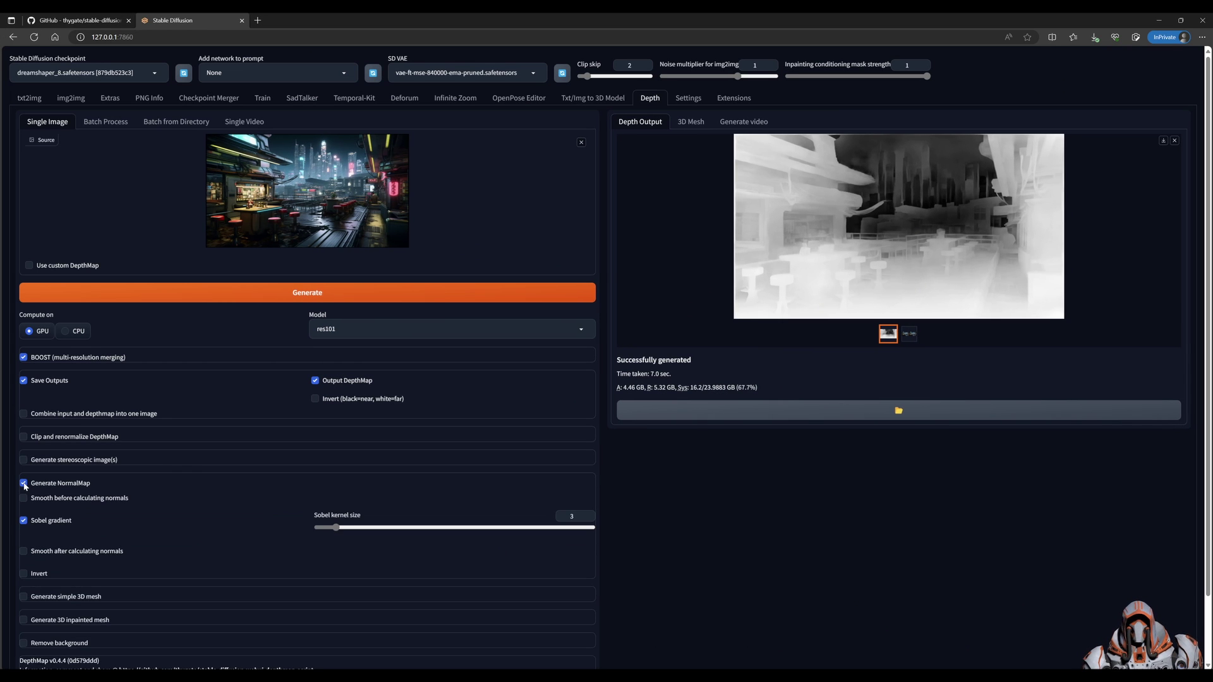
pyautogui.click(24, 483)
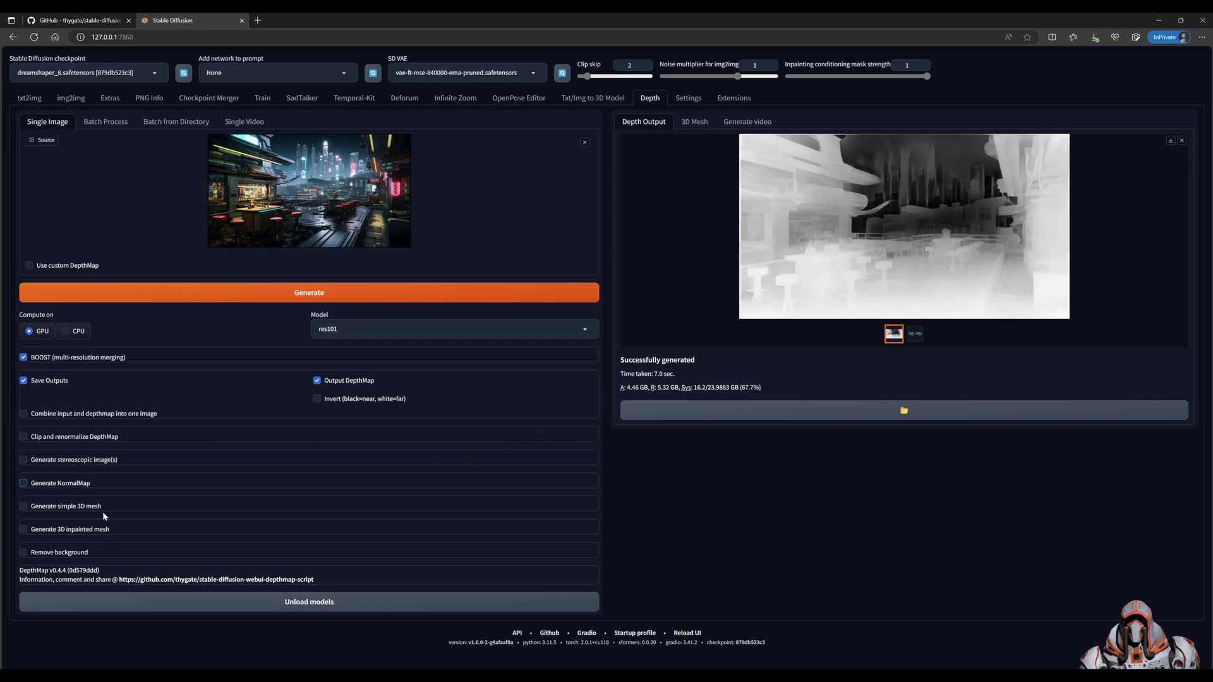
pyautogui.click(24, 529)
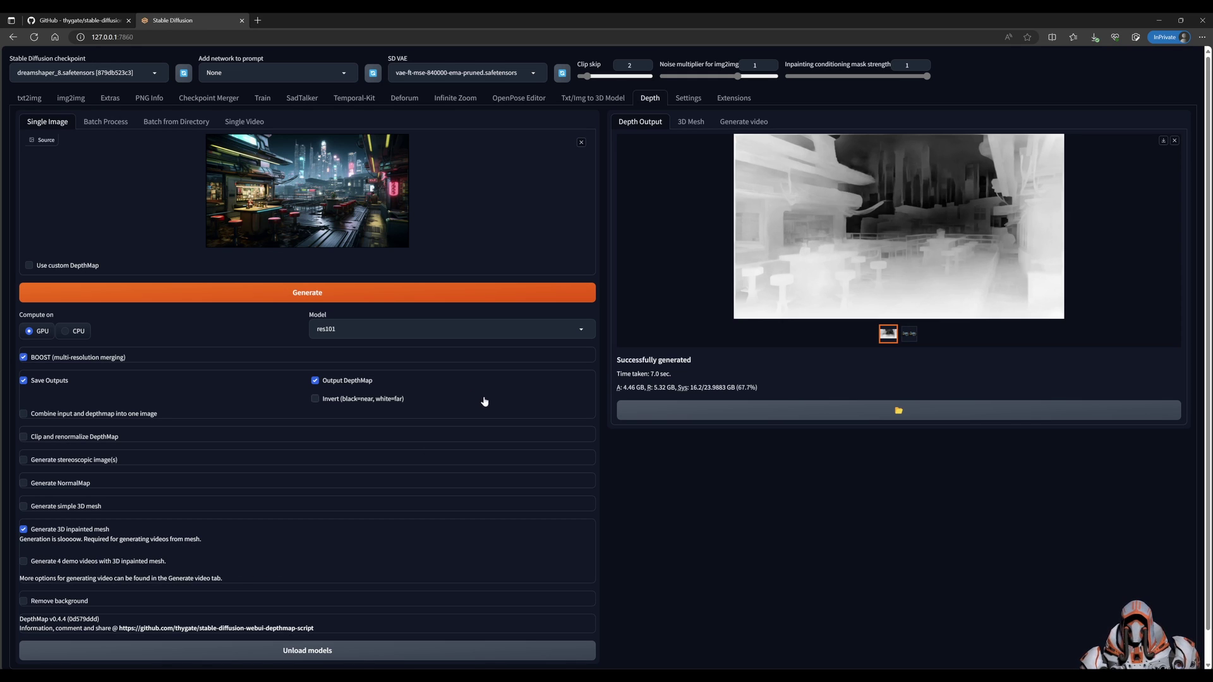
pyautogui.click(326, 292)
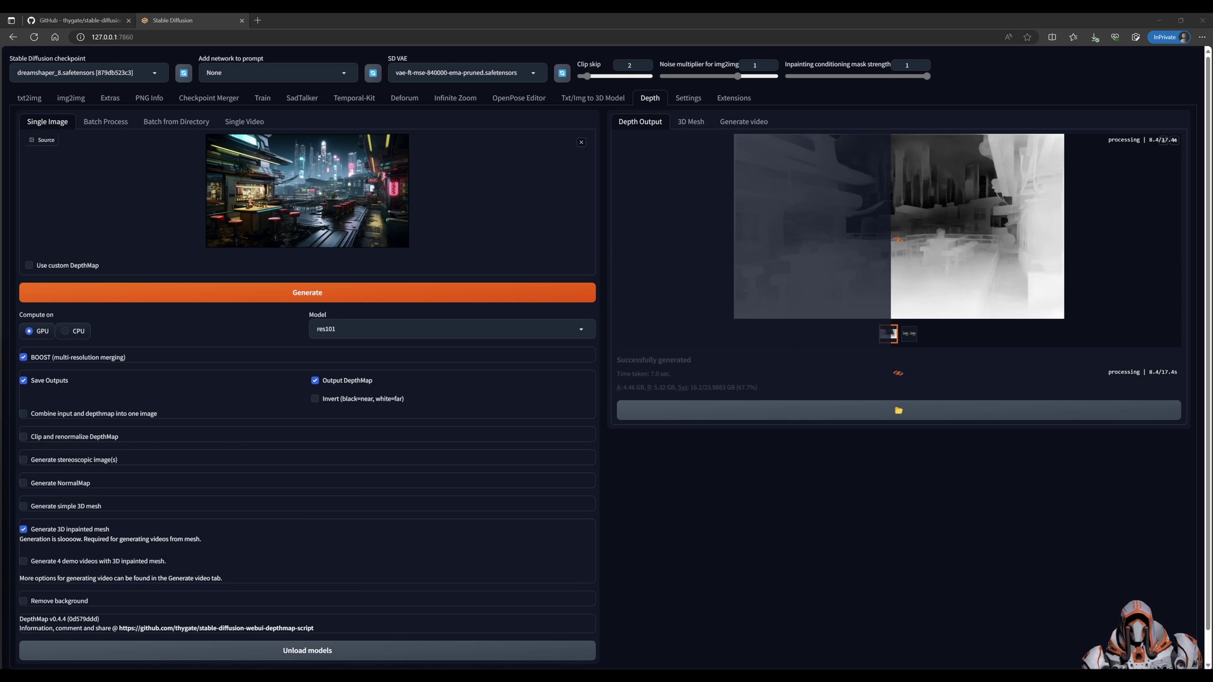
pyautogui.hotkey('alt', 'Tab')
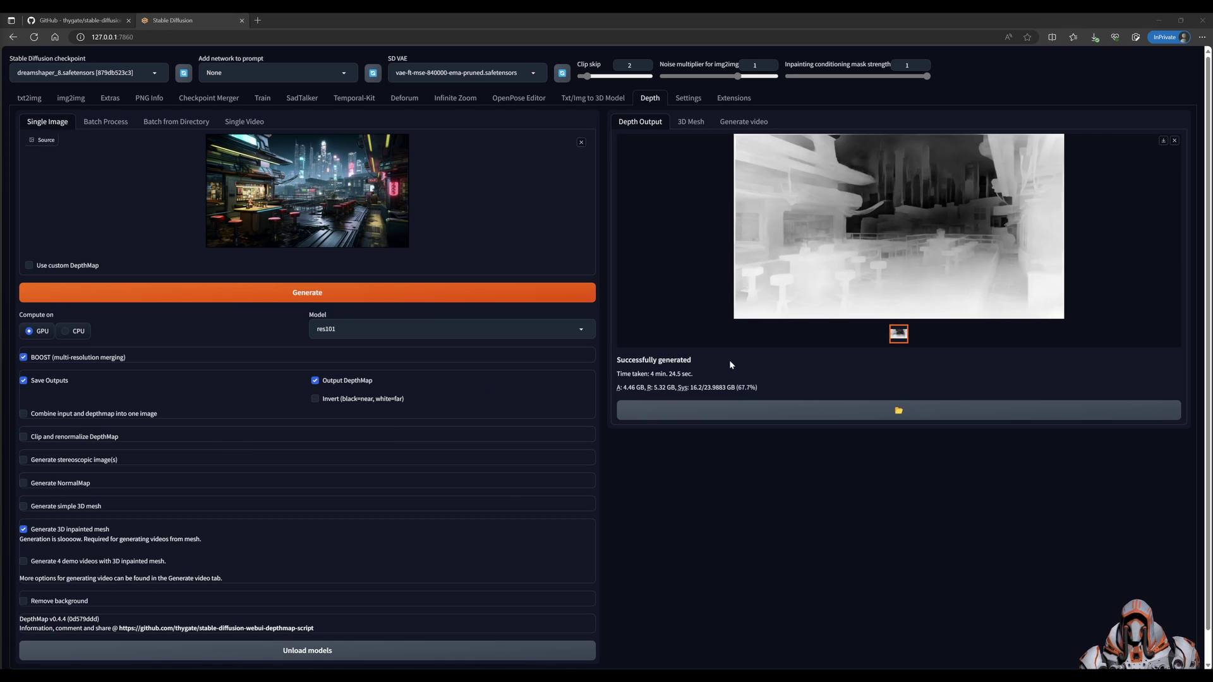
# On the Generate video tab, confirm the input mesh path points to depthmap-0005.obj
pyautogui.click(692, 122)
pyautogui.click(744, 121)
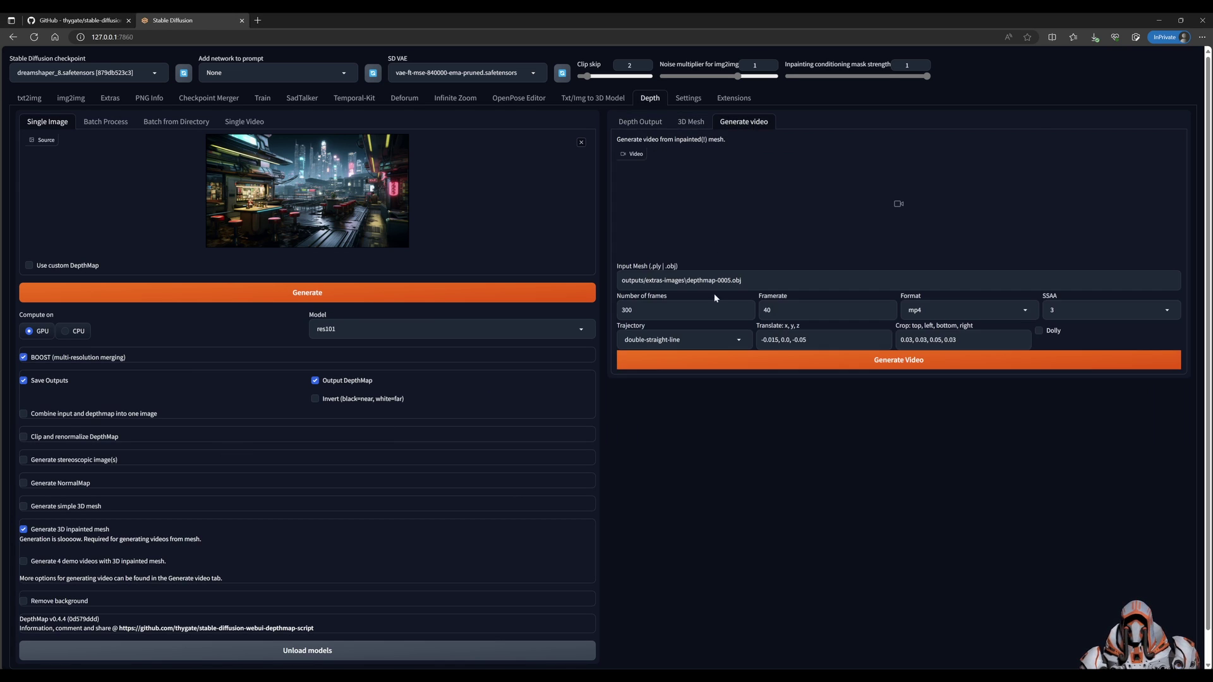
pyautogui.moveTo(742, 280); pyautogui.dragTo(712, 280)
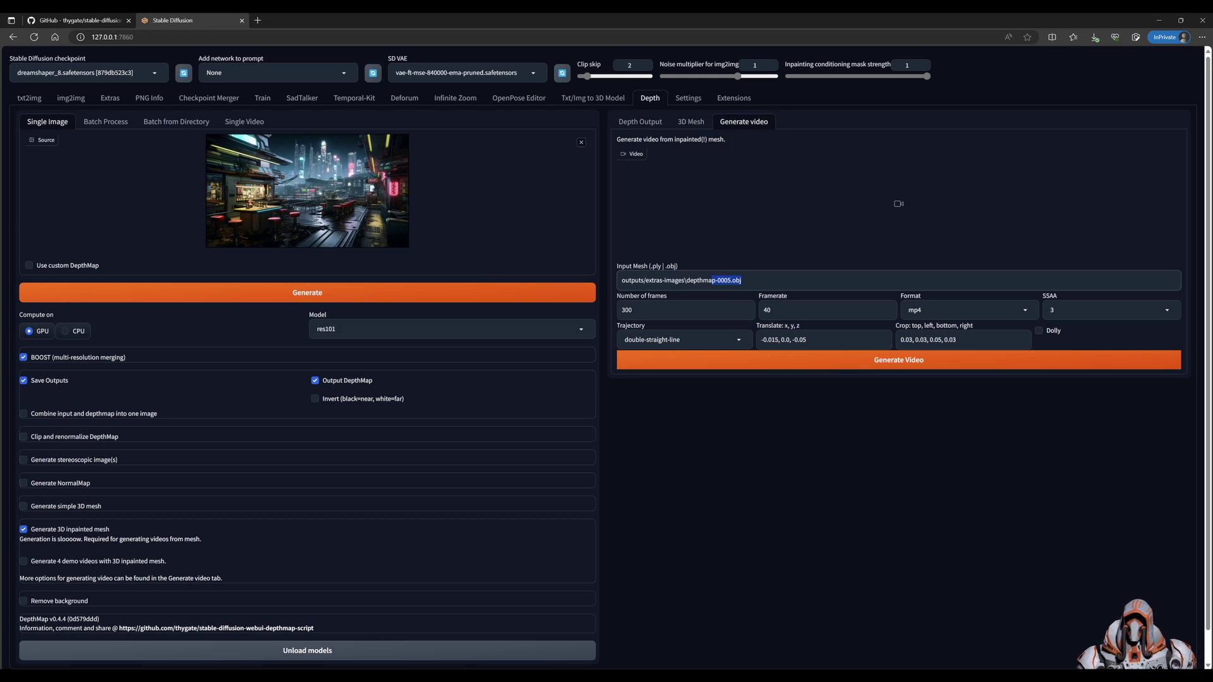
pyautogui.click(687, 279)
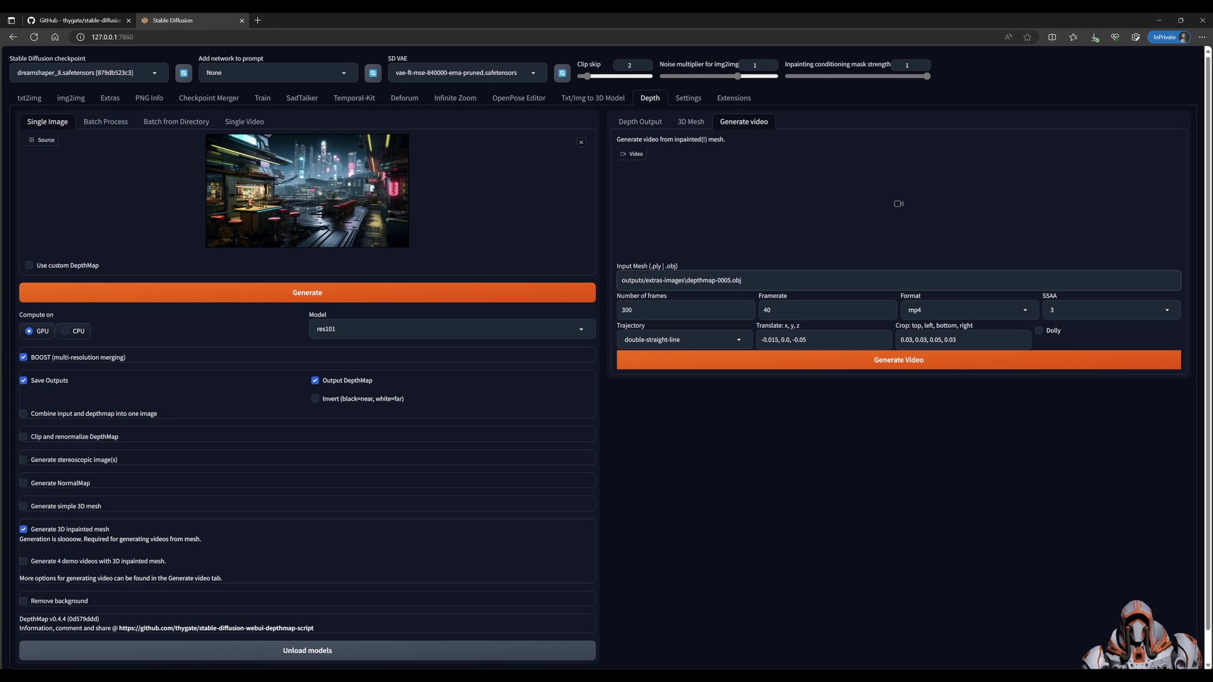
pyautogui.moveTo(742, 280); pyautogui.dragTo(685, 280)
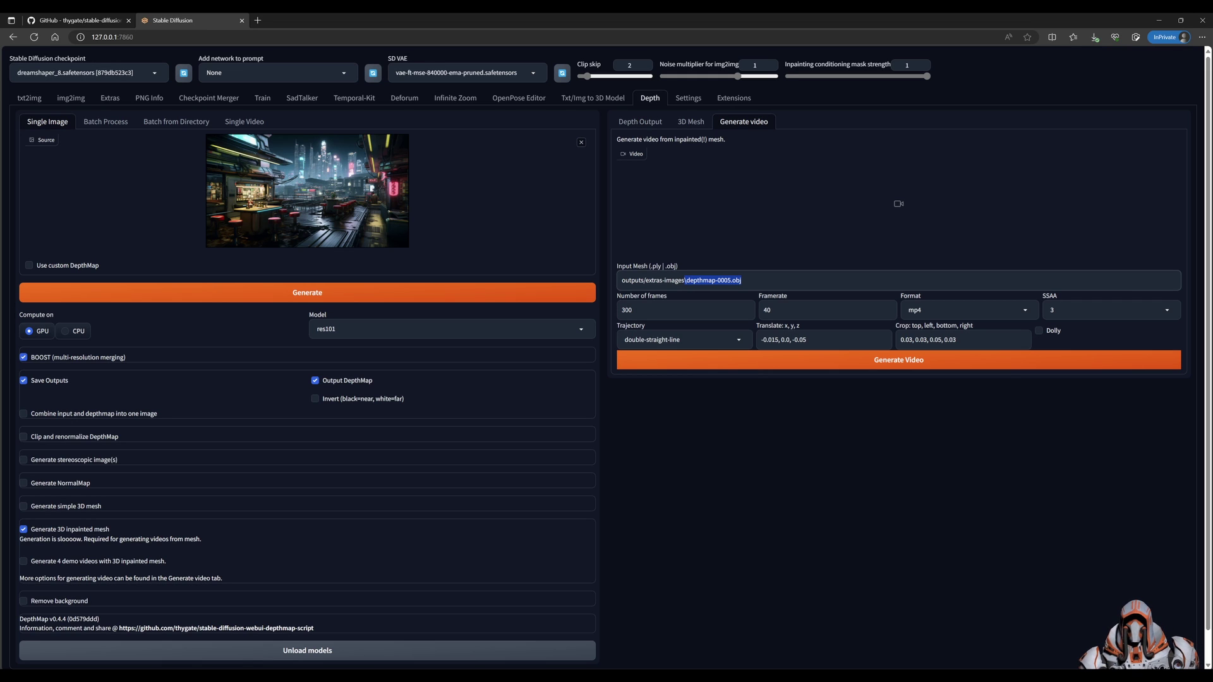
pyautogui.click(685, 279)
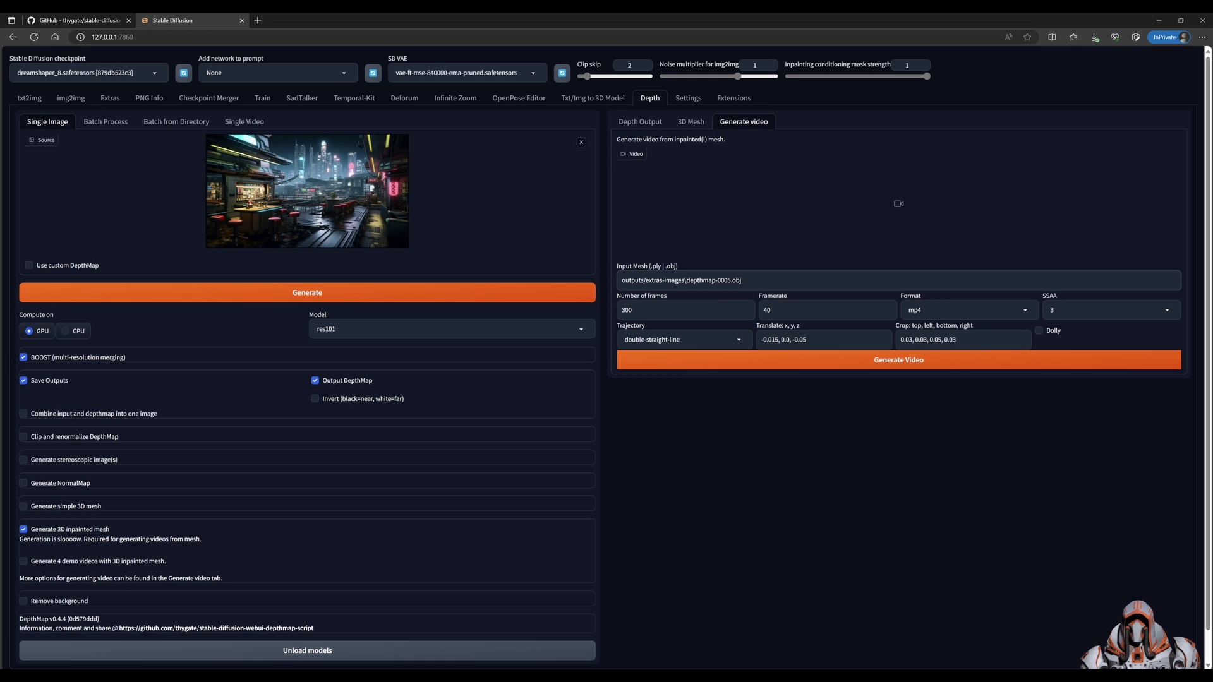
# Set the video to 240 frames at framerate 24 with SSAA 4
pyautogui.press('Tab')
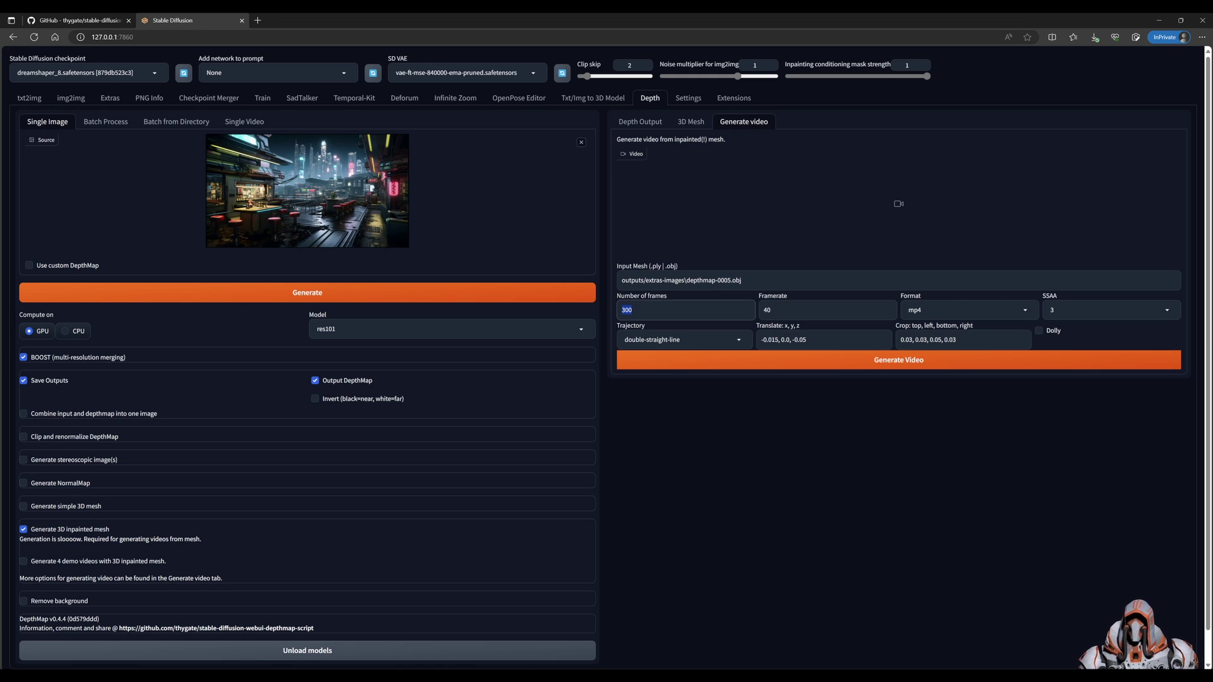
pyautogui.write('240')
pyautogui.press('Tab')
pyautogui.write('24')
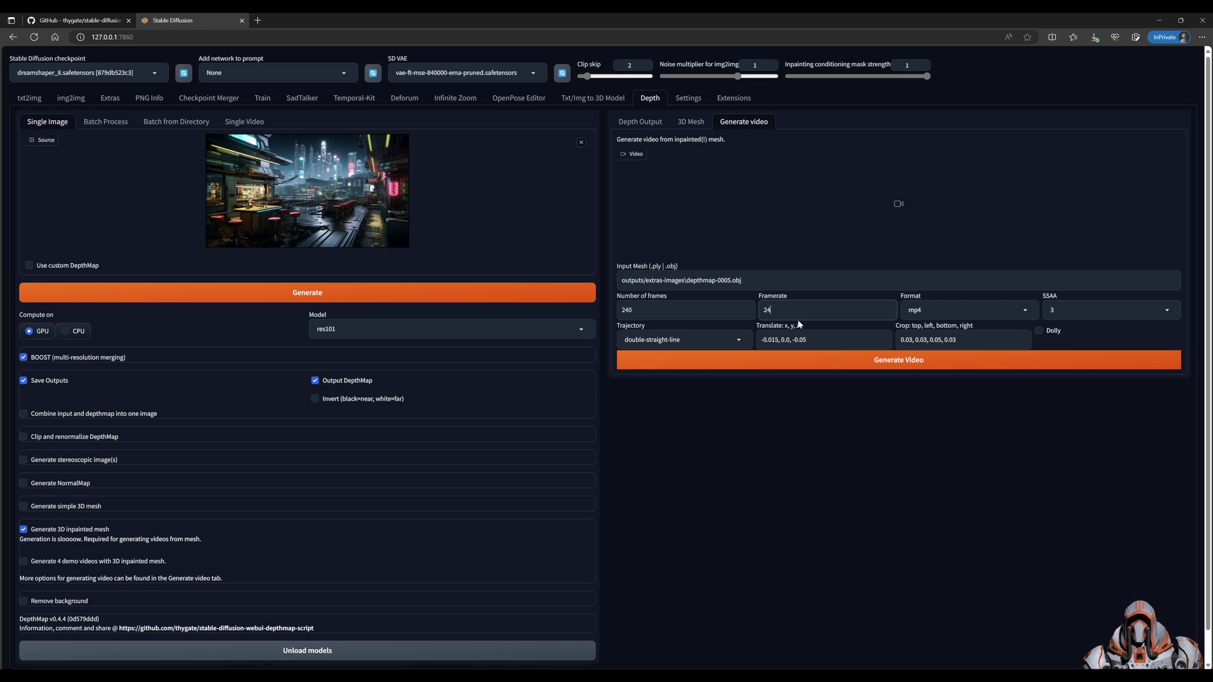
pyautogui.click(1049, 313)
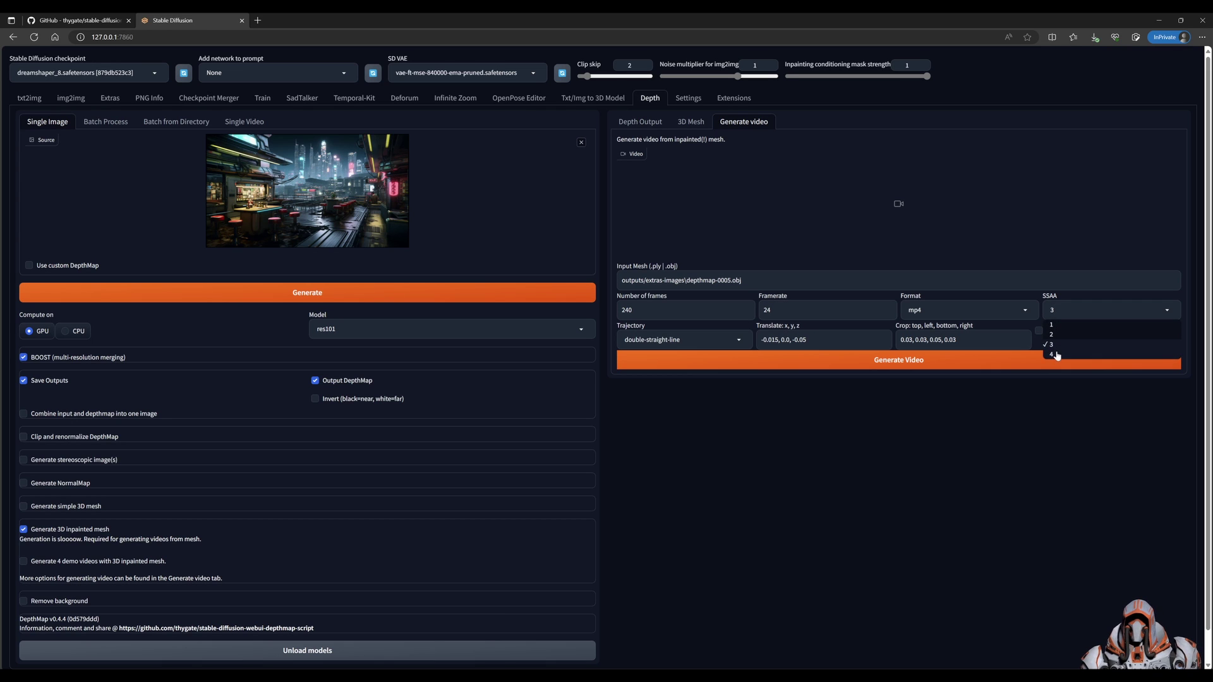
pyautogui.click(1056, 353)
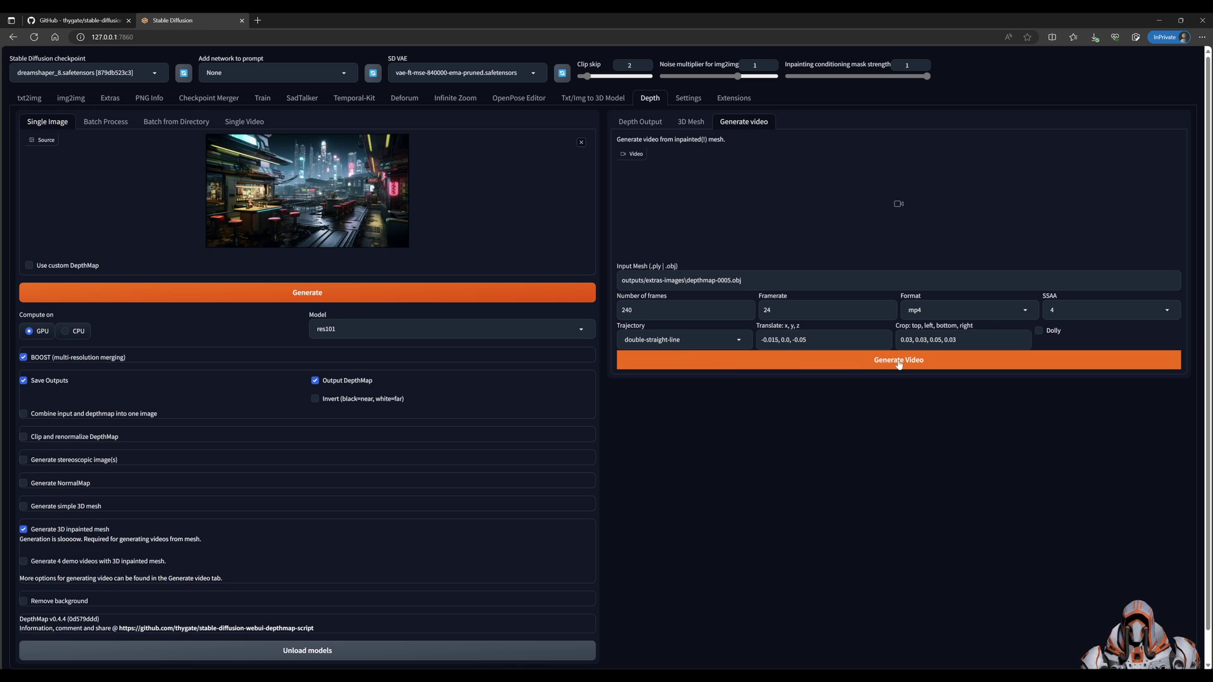
# Render depthmap-0005-0000_.mp4 from the inpainted mesh and play it
pyautogui.click(898, 364)
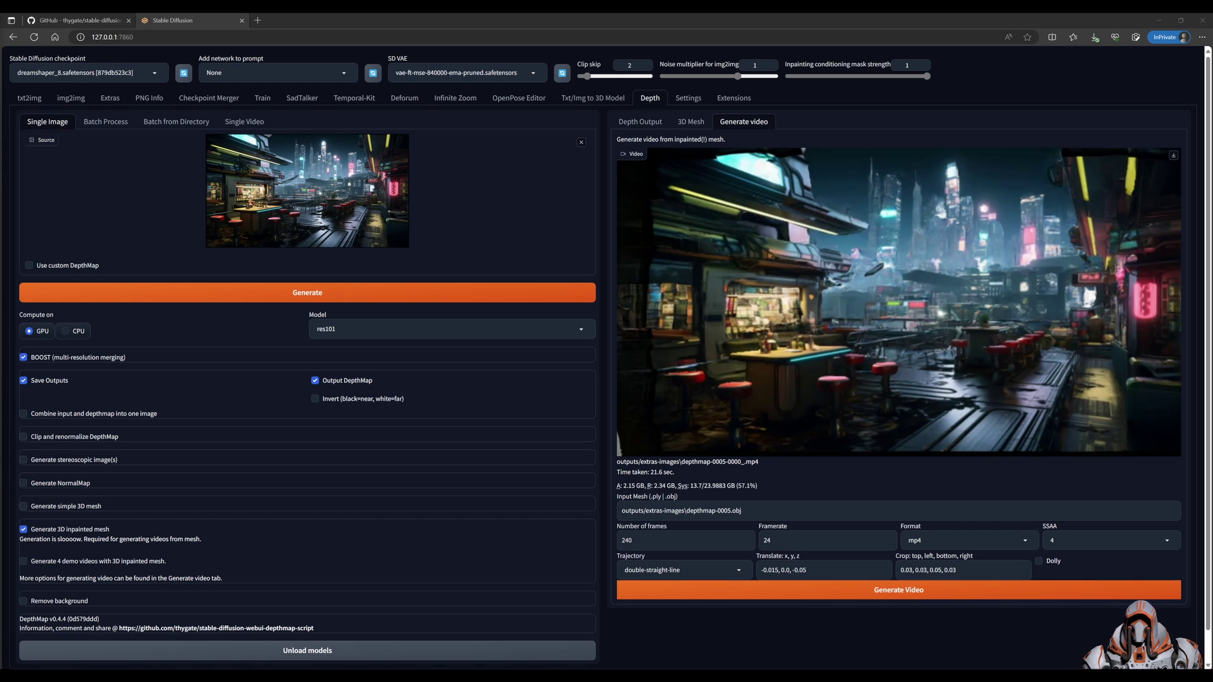
pyautogui.click(630, 447)
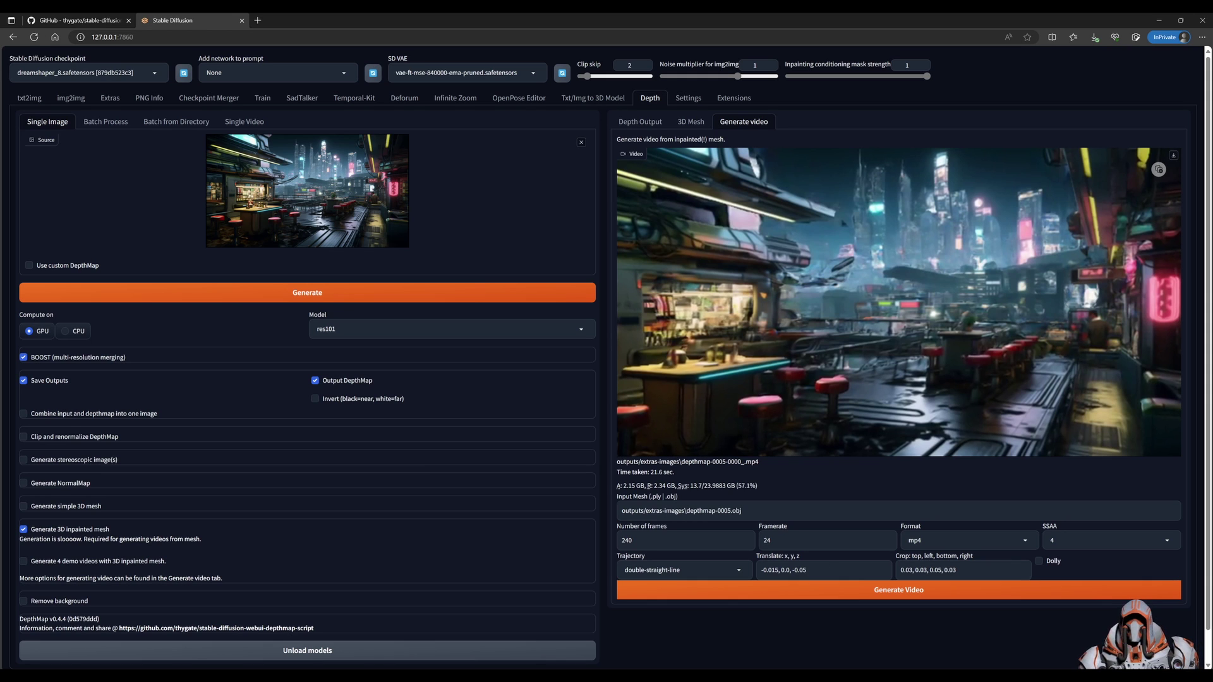
# Render depthmap-0005-0001_.mp4 with translate 0.0, 0.0, -0.1, a circle trajectory and dolly on
pyautogui.moveTo(806, 570); pyautogui.dragTo(761, 570)
pyautogui.write('0.0, 0.0, -0.1')
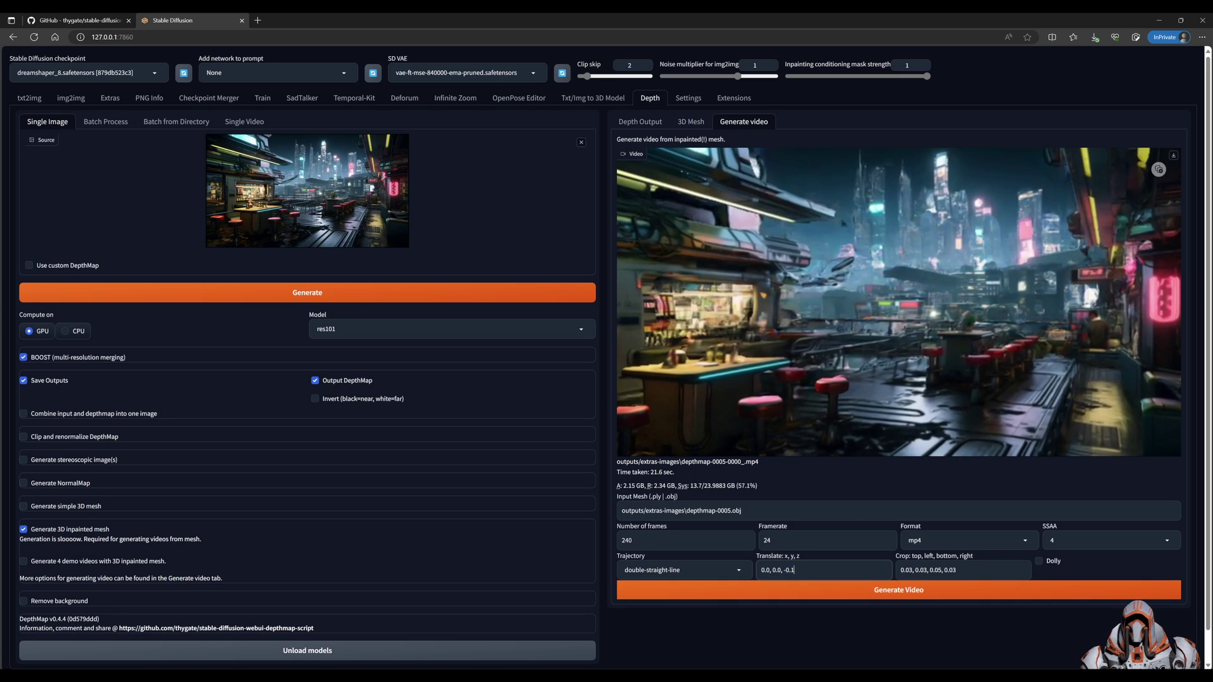
pyautogui.click(737, 570)
pyautogui.click(651, 556)
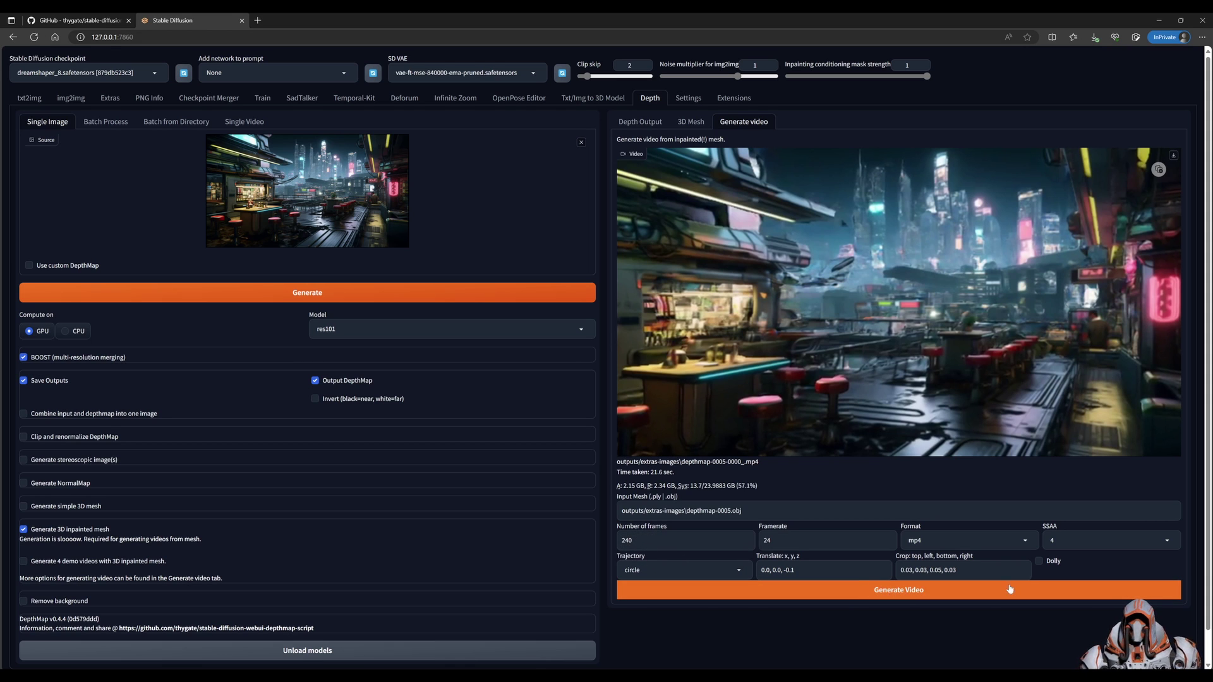
pyautogui.click(1039, 562)
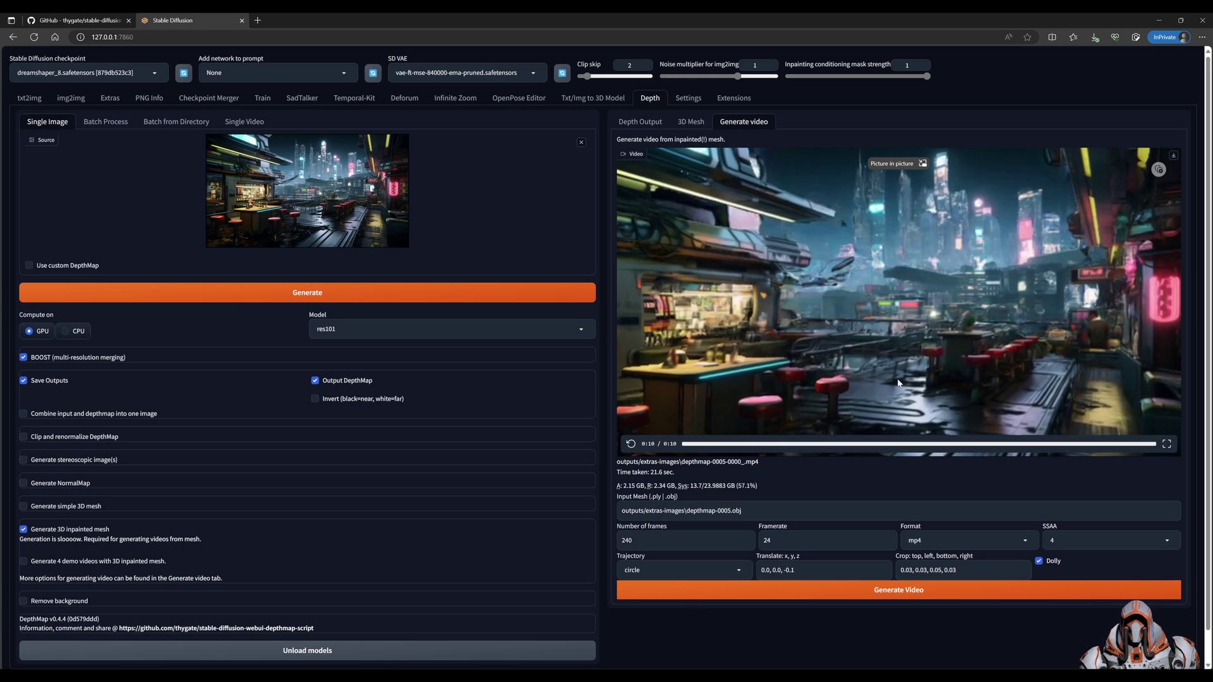
pyautogui.click(908, 591)
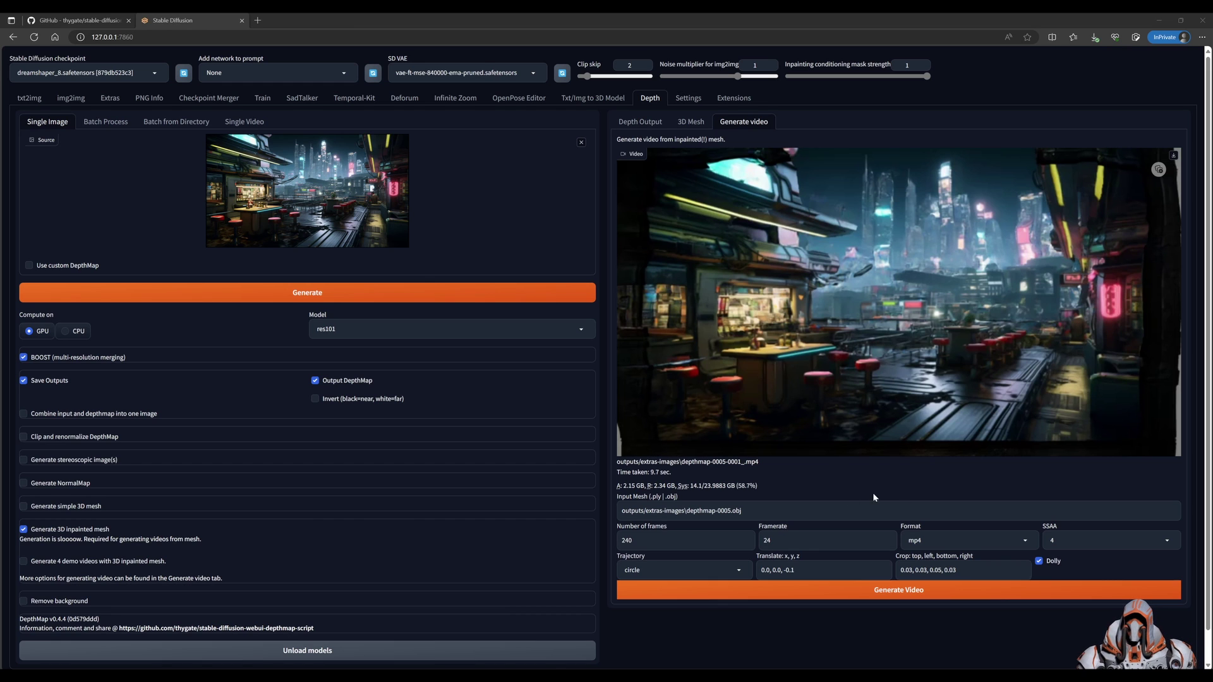
pyautogui.moveTo(629, 445)
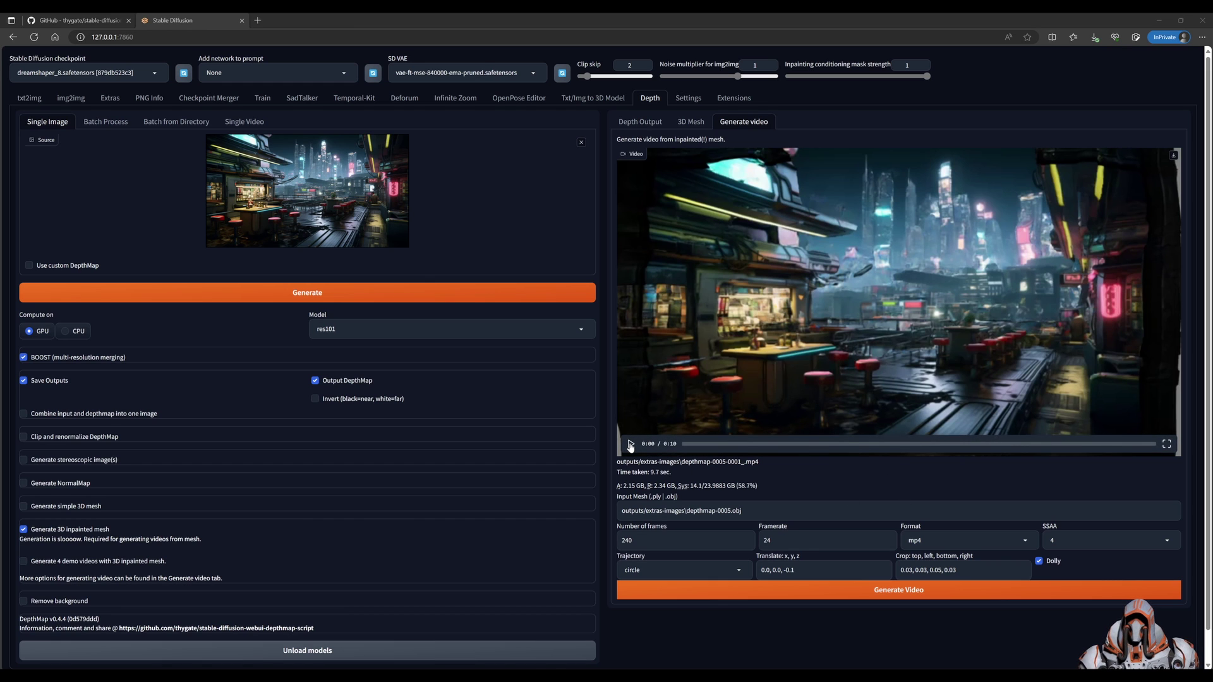
pyautogui.click(630, 444)
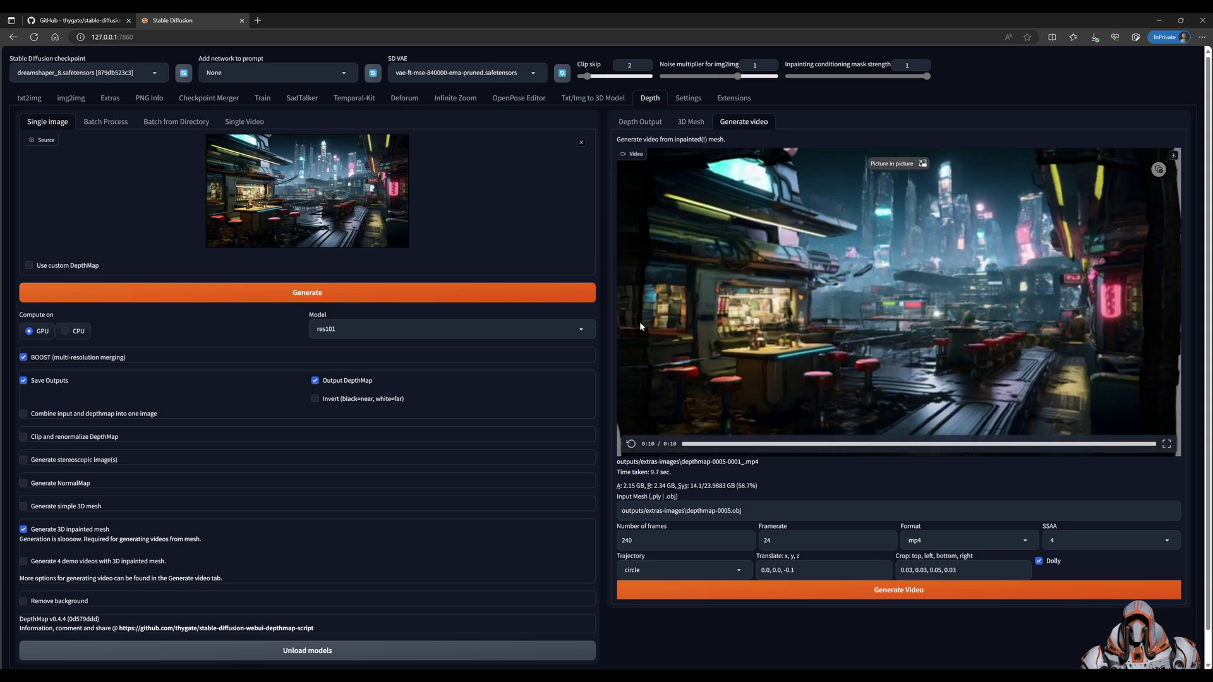
# Switch from the browser to DaVinci Resolve's Edit page for the Temp - Work project
pyautogui.hotkey('alt', 'Tab')
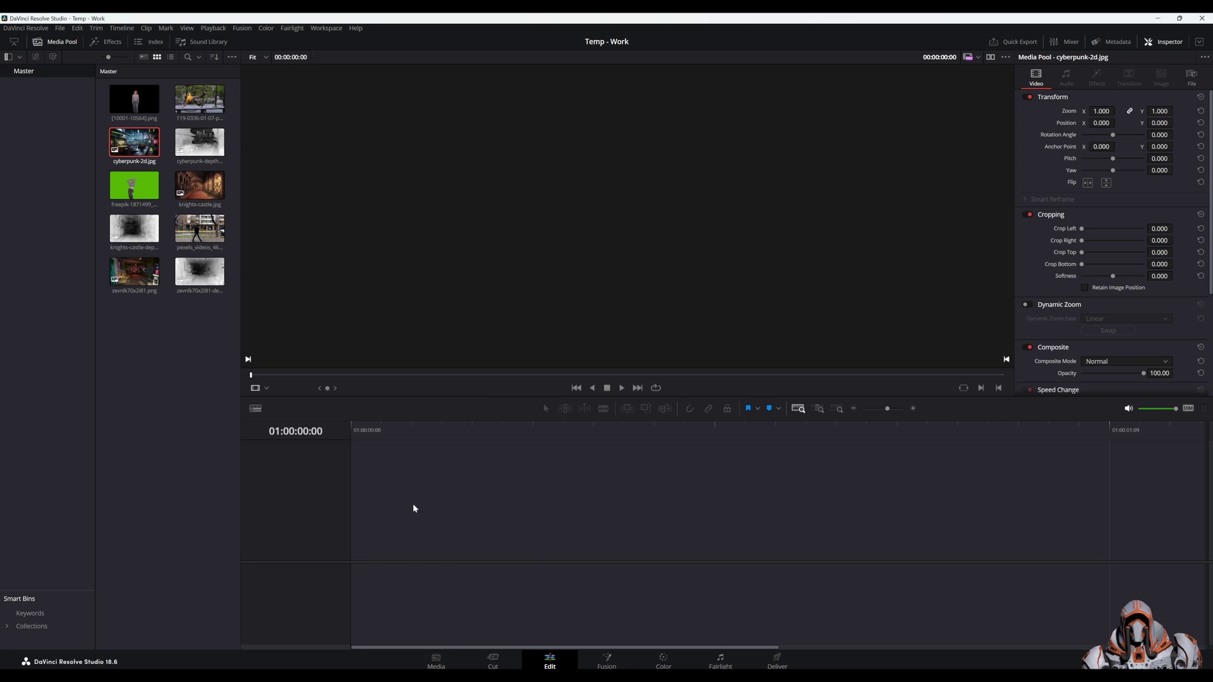
# Create a new empty timeline from the media pool, then browse the Fusion and Timeline menus
pyautogui.rightClick(144, 409)
pyautogui.moveTo(188, 412)
pyautogui.click(357, 414)
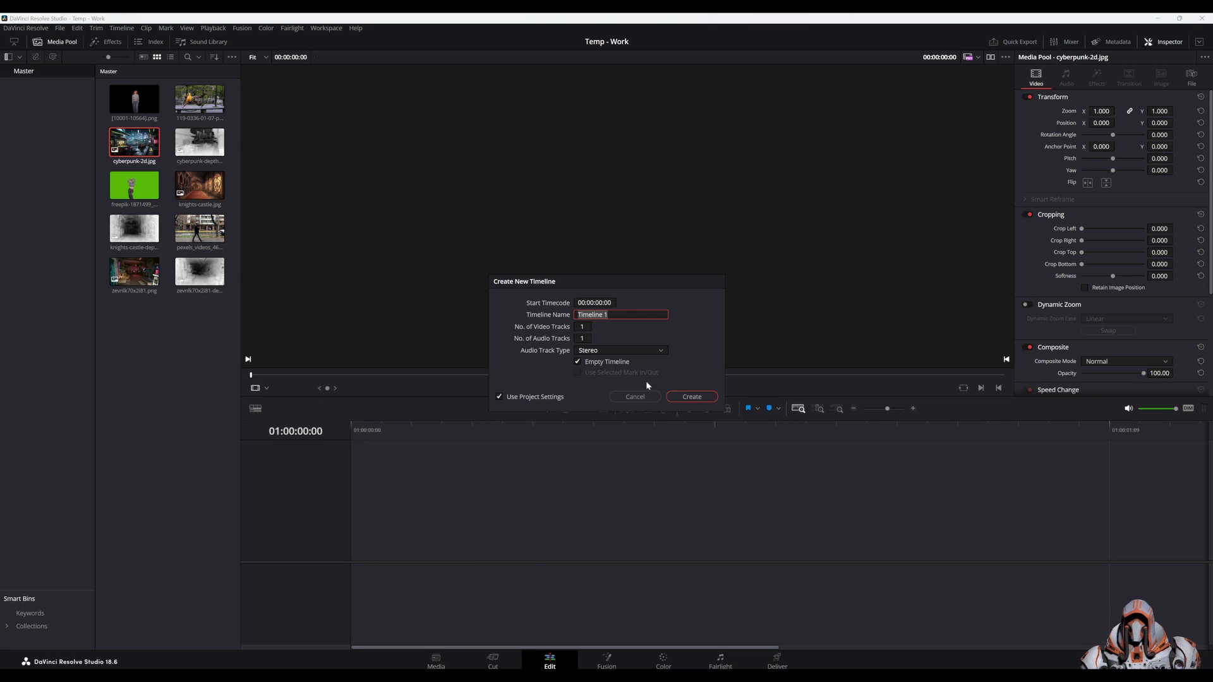
pyautogui.click(681, 398)
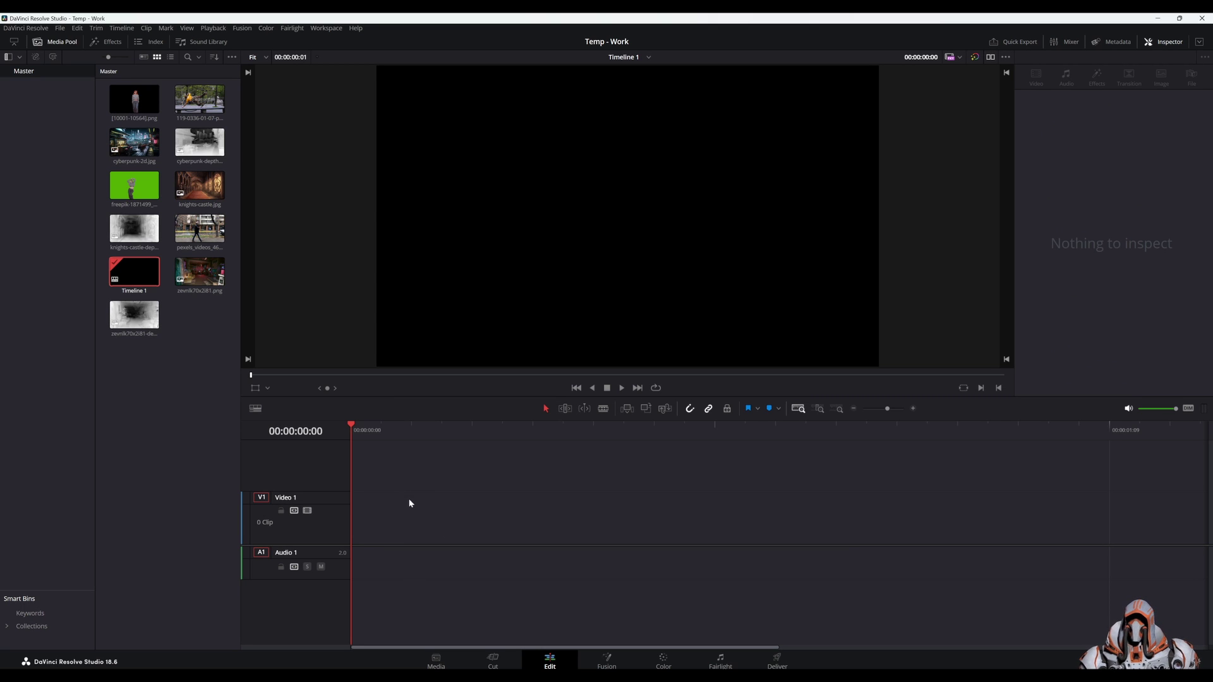
pyautogui.click(243, 30)
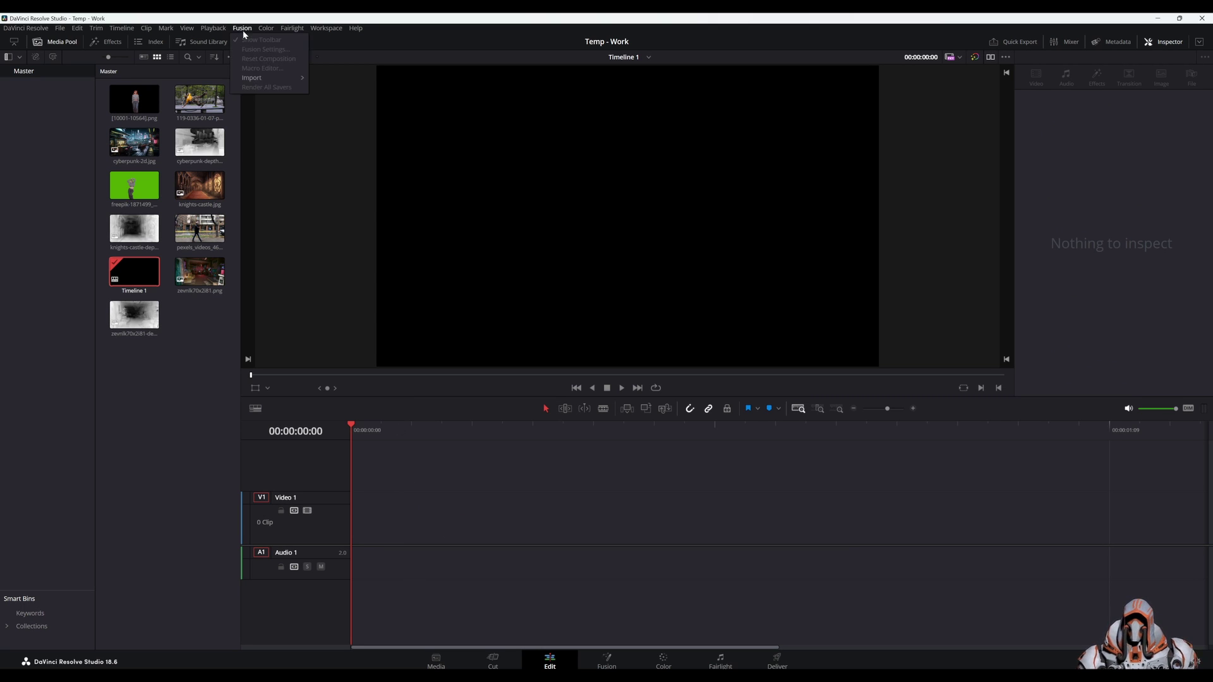
pyautogui.rightClick(415, 487)
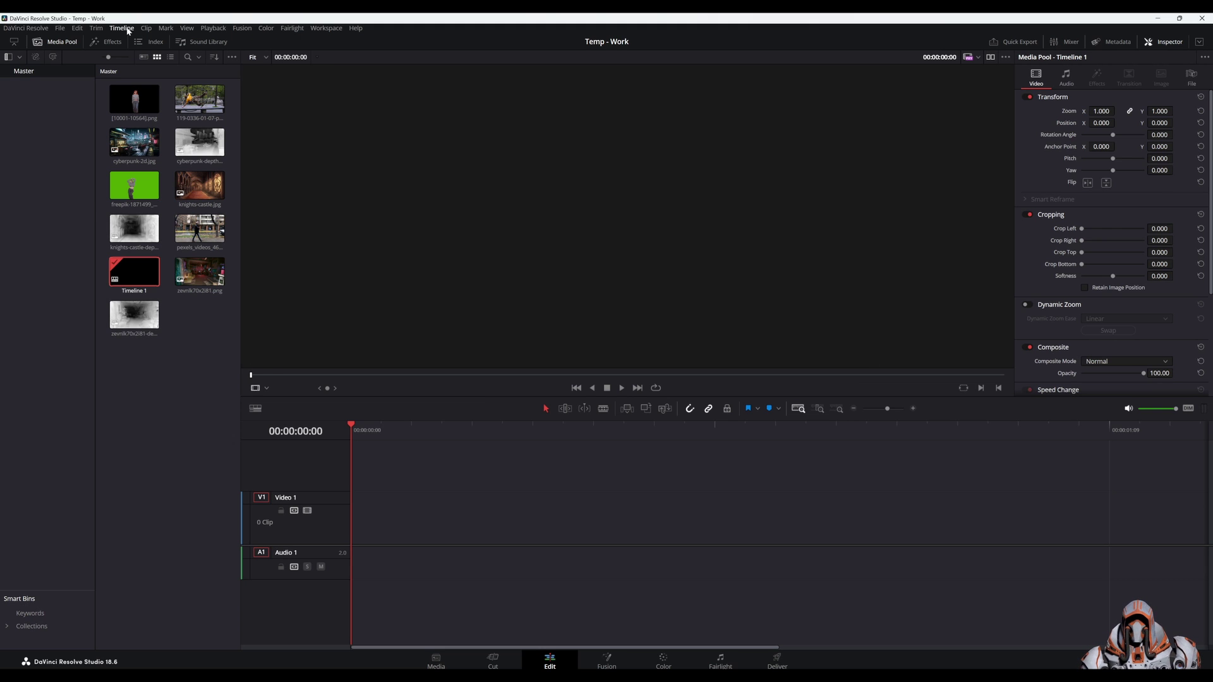
pyautogui.click(122, 27)
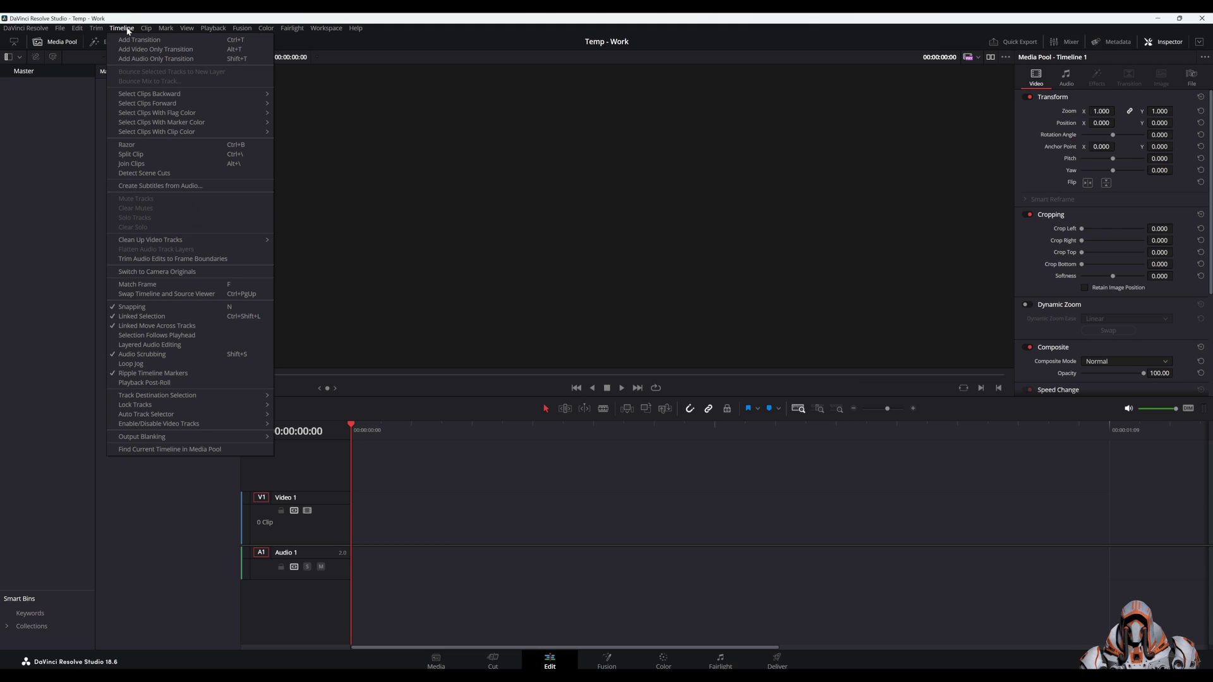
pyautogui.press('Escape')
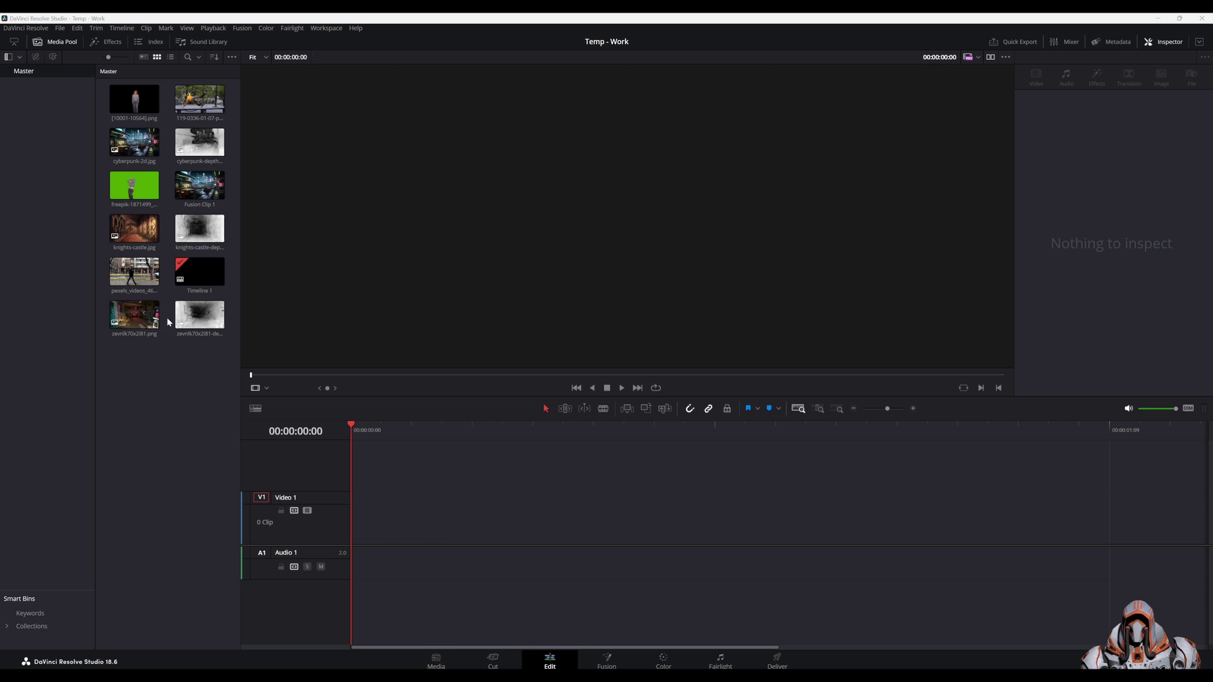
# Place cyberpunk-2d.jpg on the timeline, trim it to 1:06, and make it a Fusion clip
pyautogui.moveTo(134, 142); pyautogui.dragTo(385, 519)
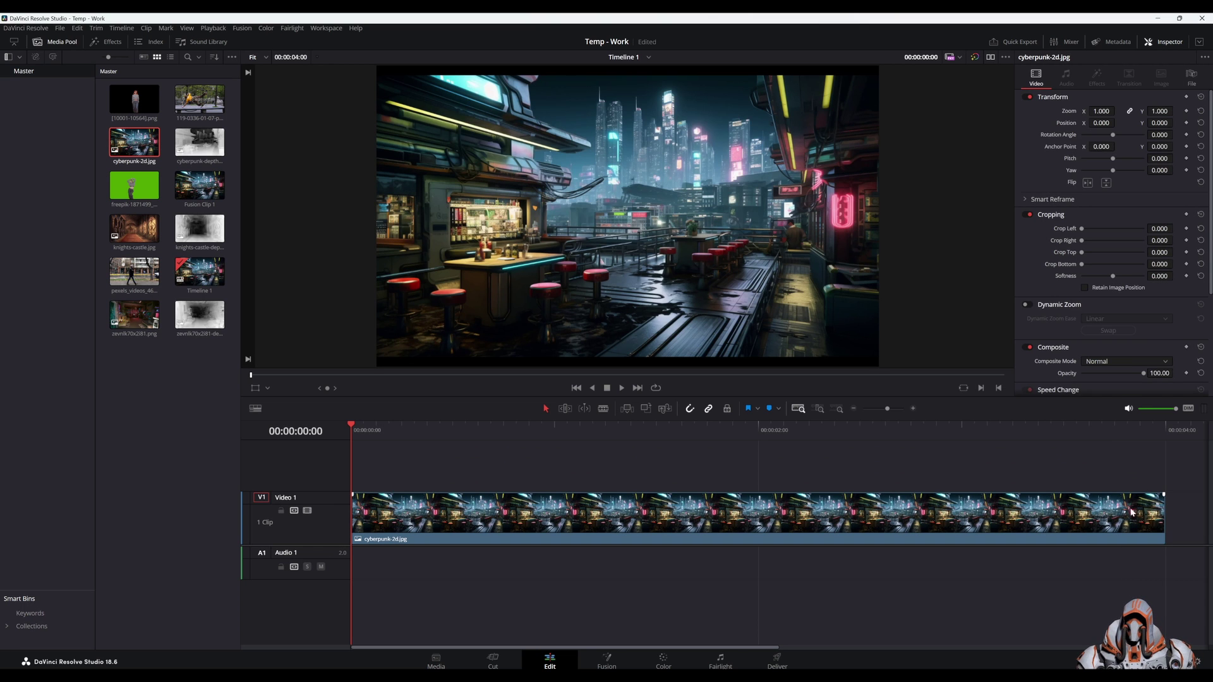
pyautogui.moveTo(1159, 510); pyautogui.dragTo(616, 537)
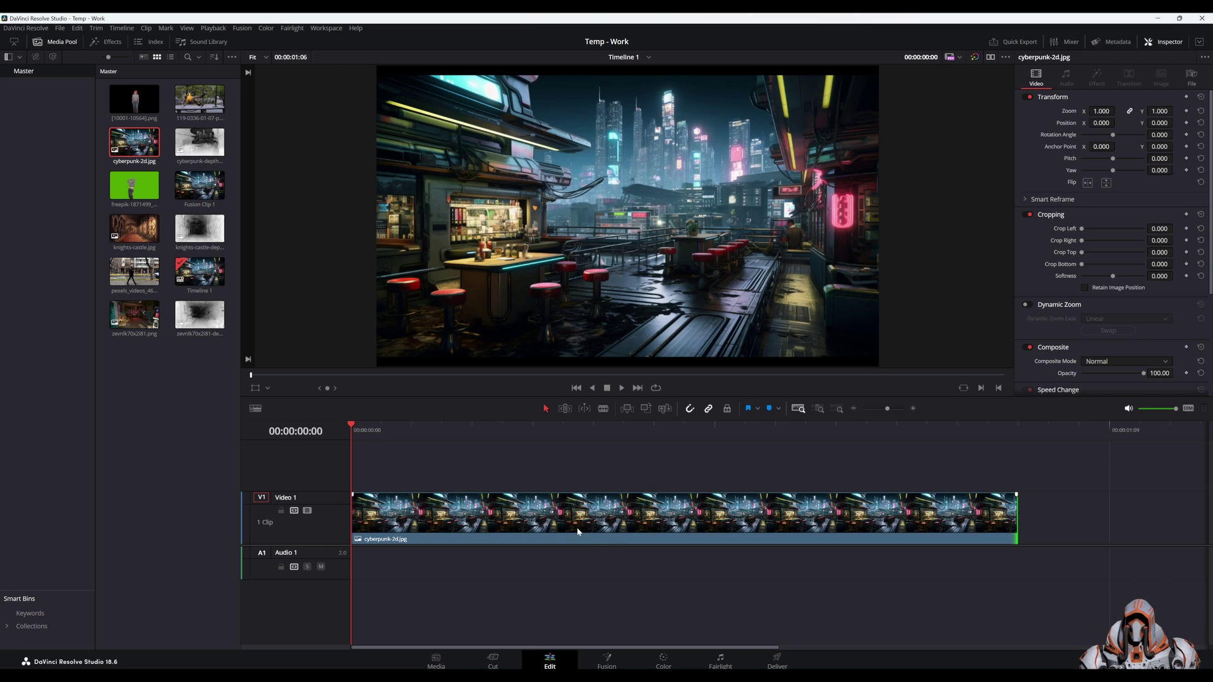
pyautogui.rightClick(469, 519)
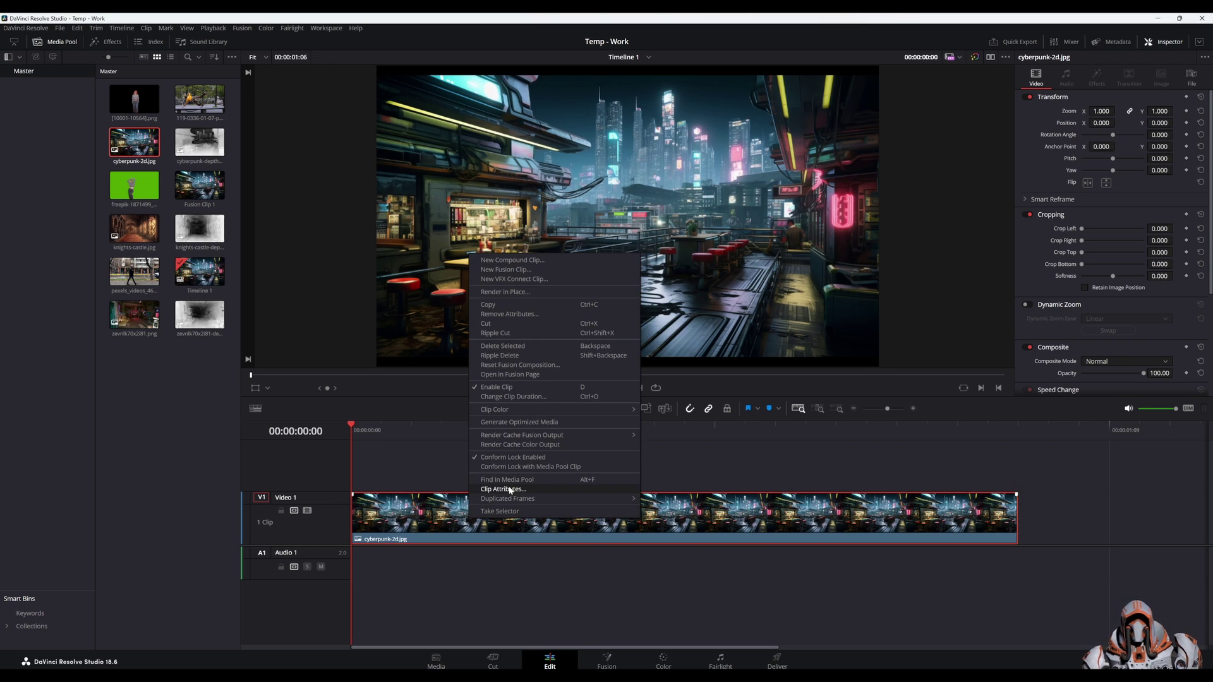
pyautogui.click(509, 270)
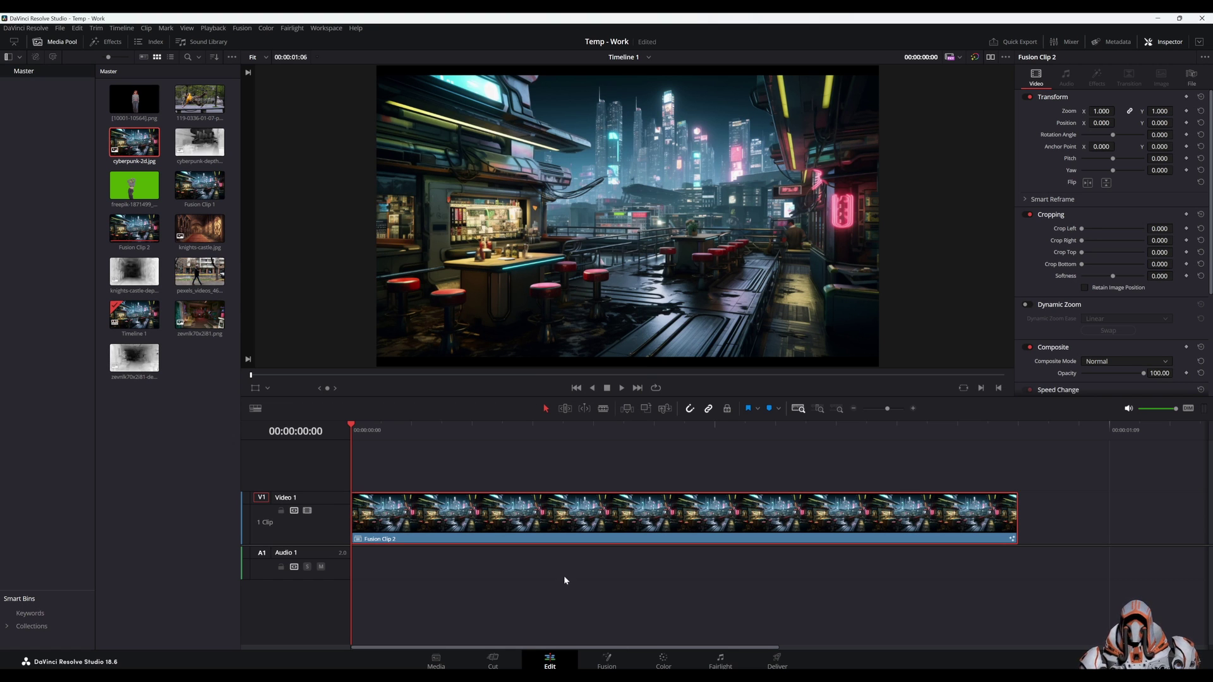
# Open Fusion Clip 2 on the Fusion page and spread MediaIn1 and MediaOut1 apart
pyautogui.click(607, 662)
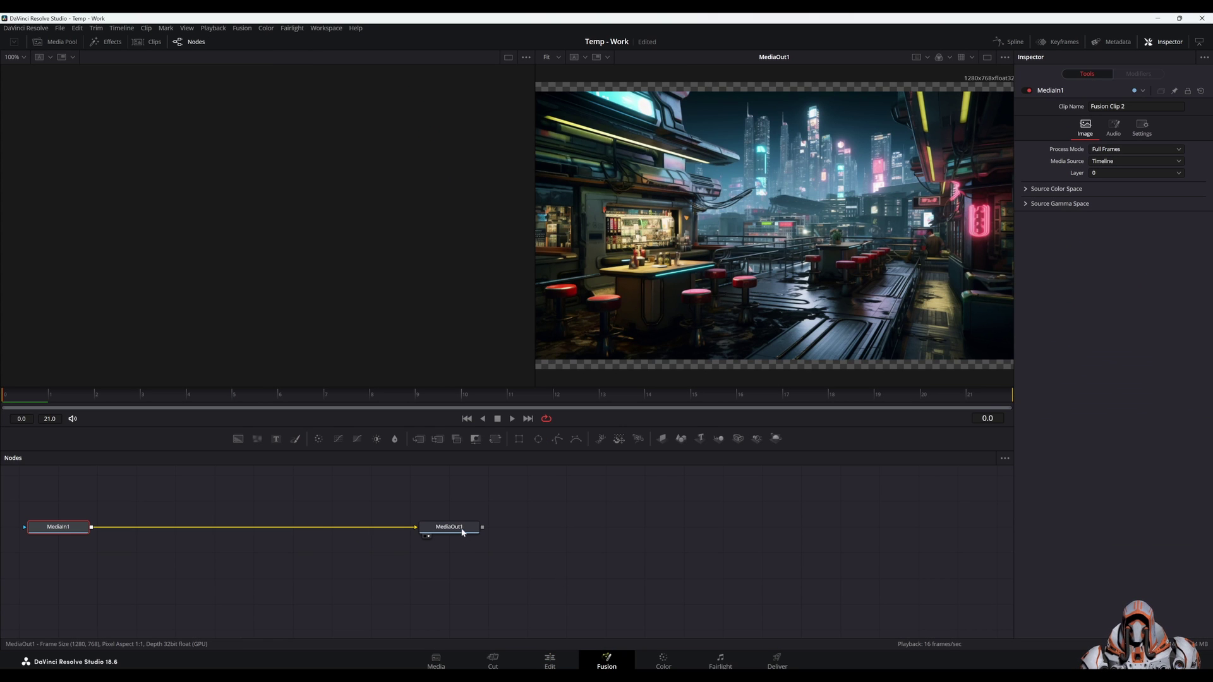
pyautogui.moveTo(454, 528); pyautogui.dragTo(640, 526)
pyautogui.moveTo(67, 528); pyautogui.dragTo(427, 524)
pyautogui.moveTo(632, 525); pyautogui.dragTo(658, 523)
# Rename the MediaIn1 node to bar
pyautogui.click(407, 522)
pyautogui.rightClick(417, 521)
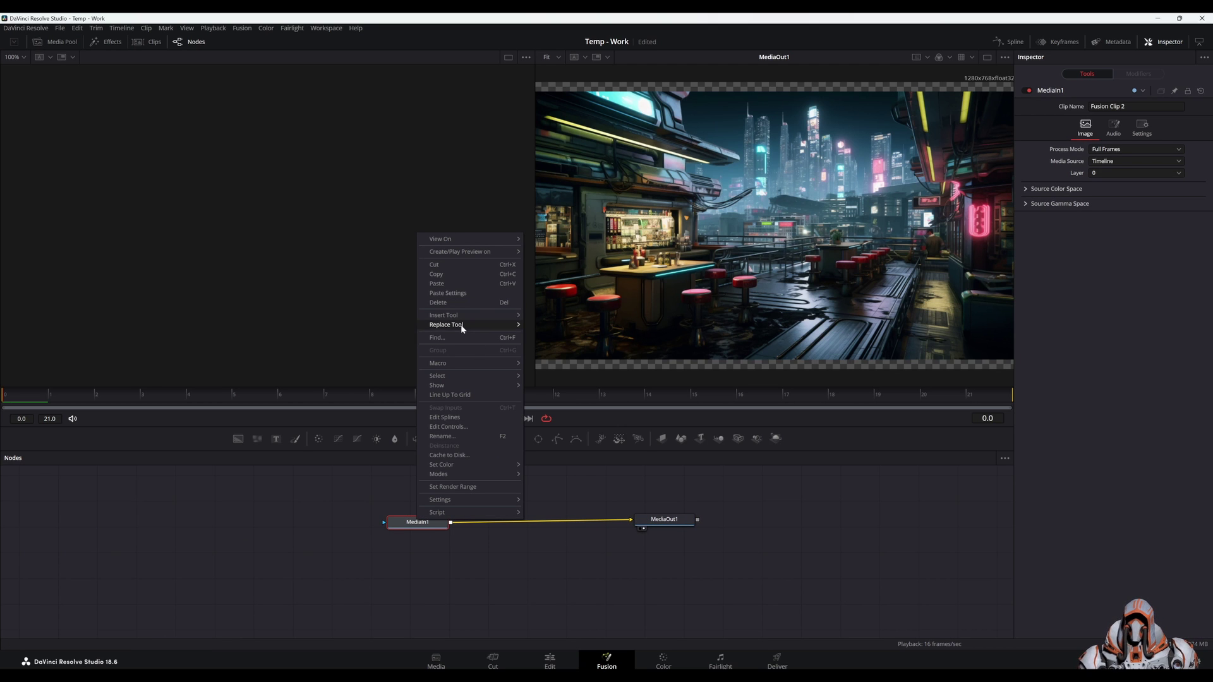
pyautogui.click(459, 435)
pyautogui.write('bar')
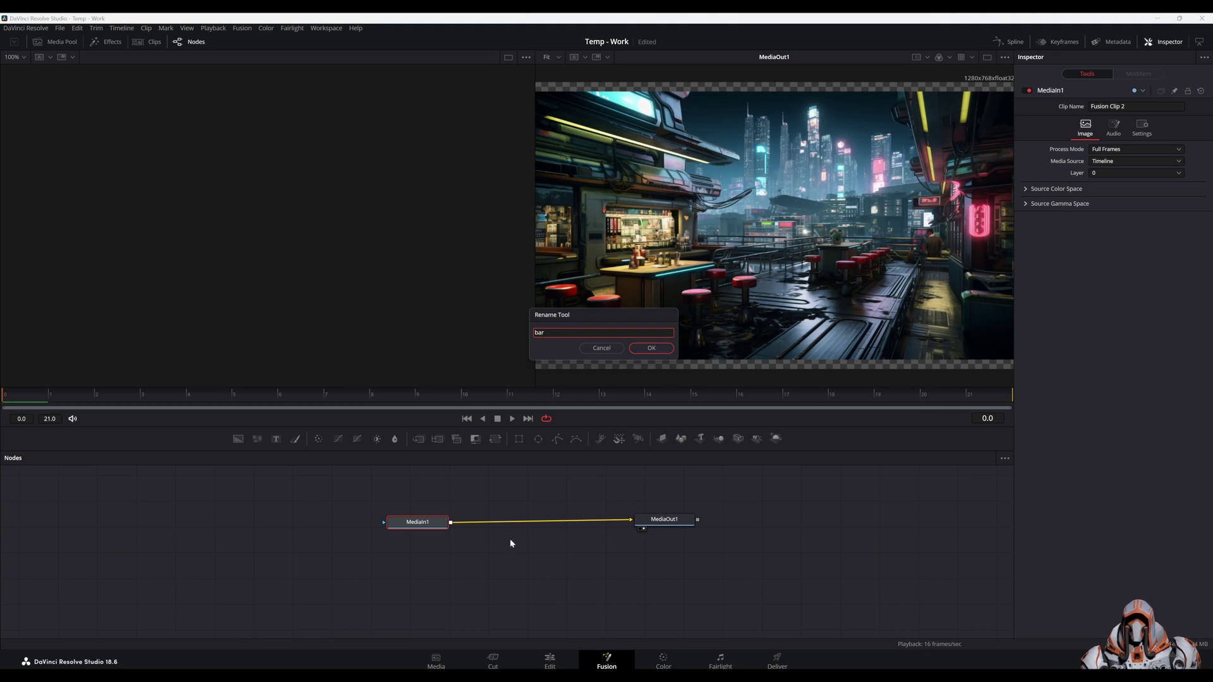
pyautogui.click(653, 349)
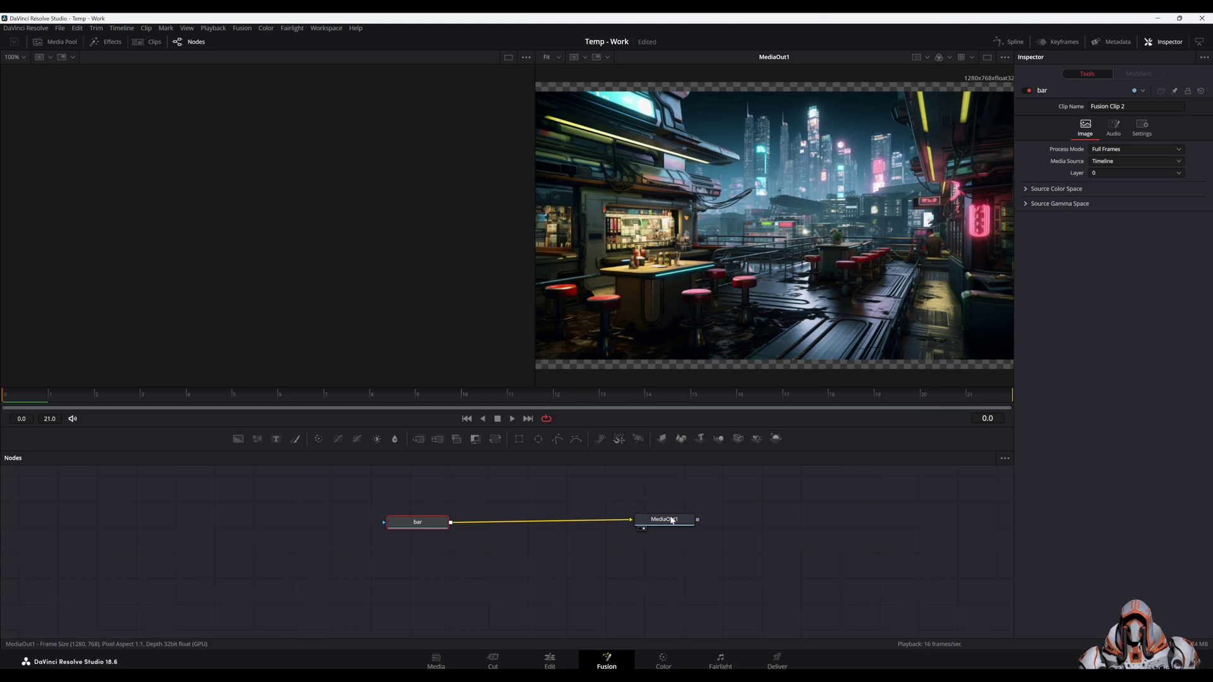
# Rearrange bar and MediaOut1 so they are no longer linked
pyautogui.moveTo(672, 519); pyautogui.dragTo(672, 527)
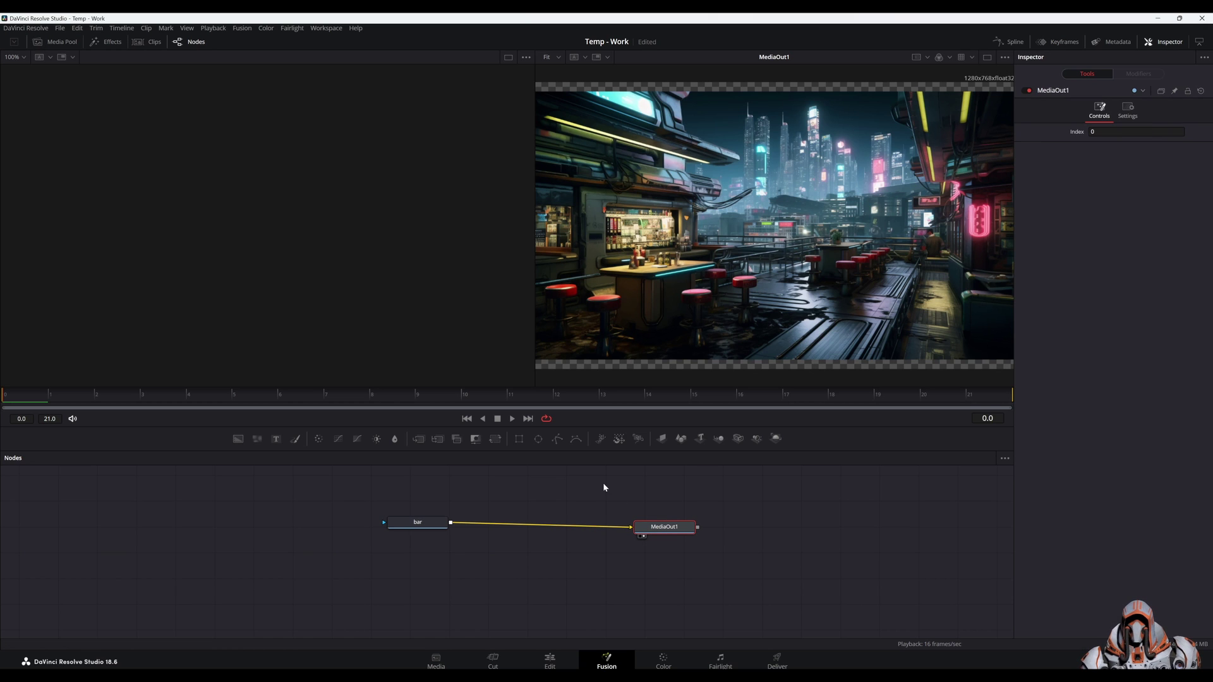
pyautogui.moveTo(417, 525); pyautogui.dragTo(401, 530)
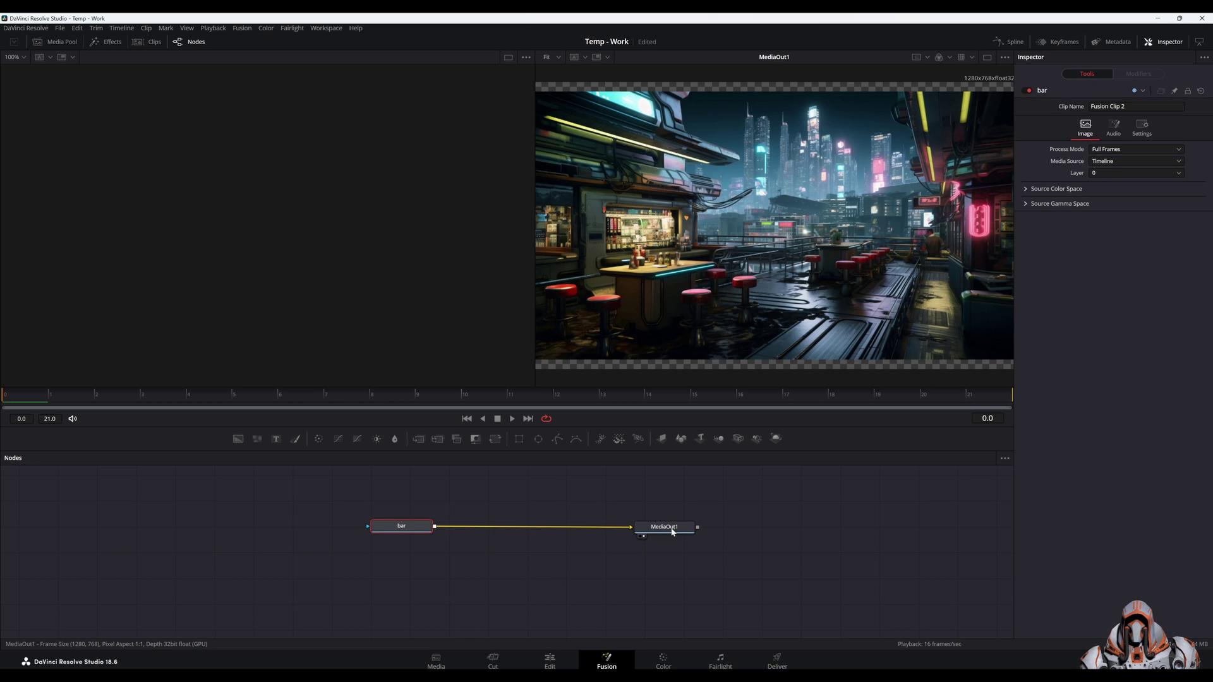
pyautogui.moveTo(671, 531); pyautogui.dragTo(349, 525)
pyautogui.moveTo(634, 523); pyautogui.dragTo(647, 522)
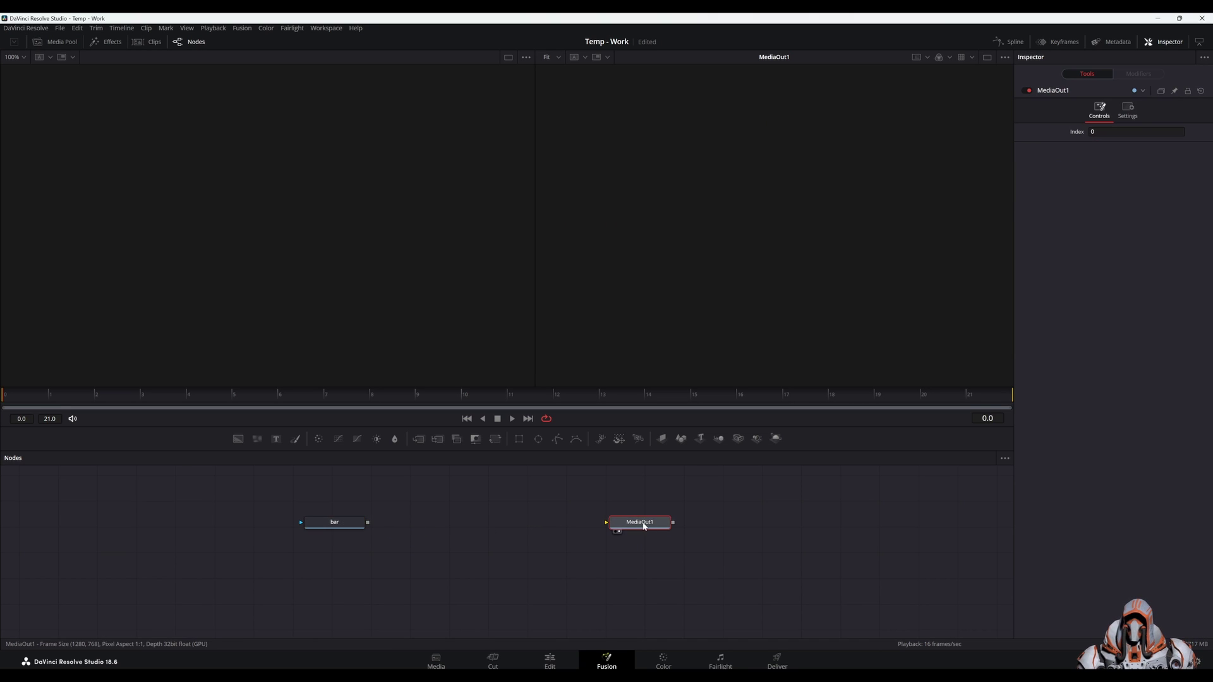
pyautogui.click(331, 524)
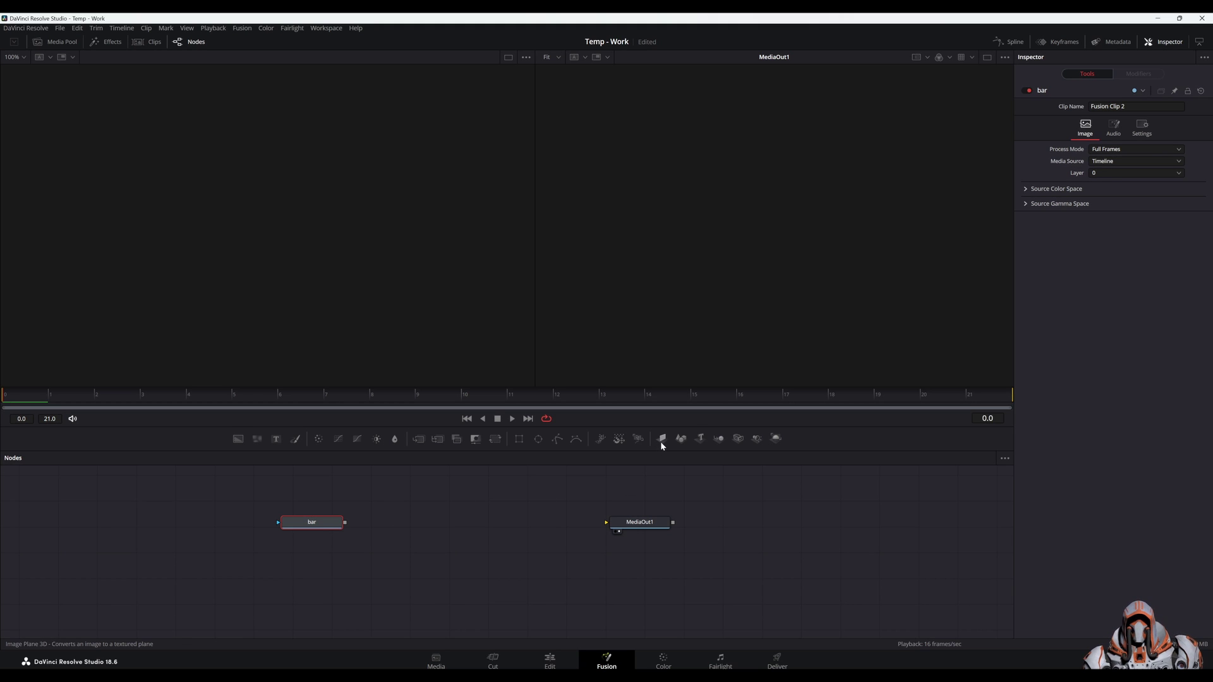
# Add an ImagePlane3D1 node after bar and display it in the left viewer
pyautogui.moveTo(661, 442); pyautogui.dragTo(407, 524)
pyautogui.moveTo(317, 524); pyautogui.dragTo(413, 526)
pyautogui.click(412, 525)
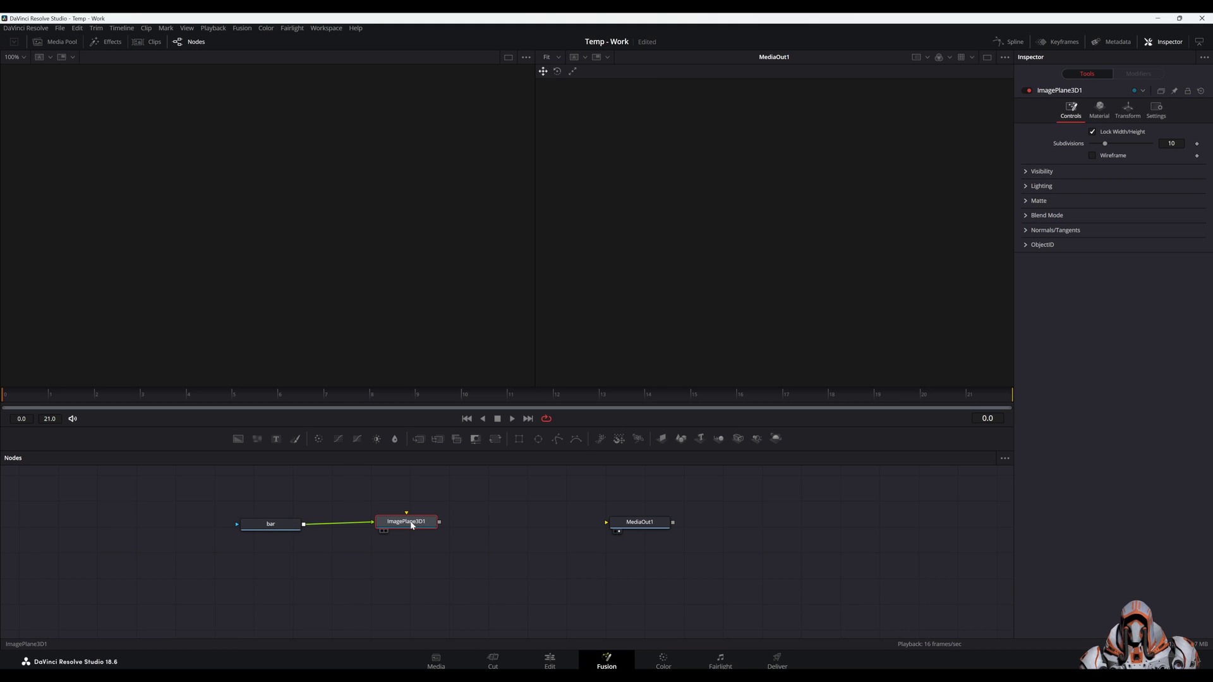
pyautogui.press('1')
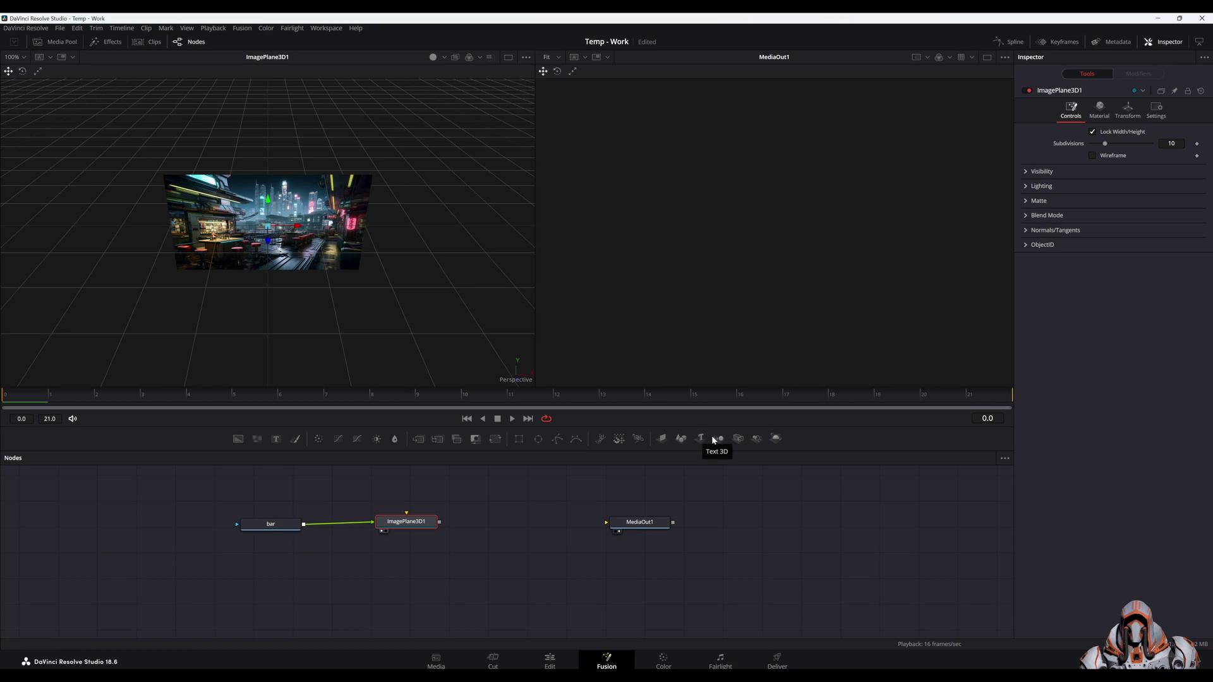
# Add Merge 3D and Renderer 3D nodes and connect ImagePlane3D1 into Merge3D1
pyautogui.moveTo(732, 439); pyautogui.dragTo(532, 530)
pyautogui.moveTo(606, 524); pyautogui.dragTo(691, 513)
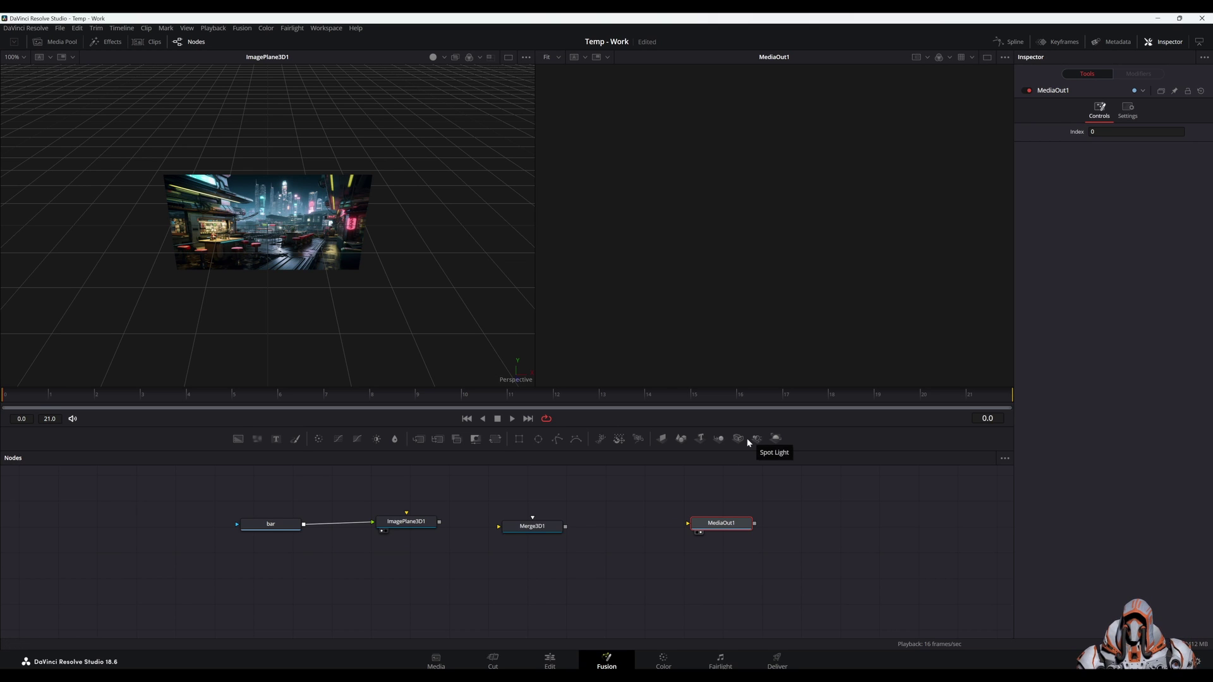
pyautogui.moveTo(776, 438); pyautogui.dragTo(626, 529)
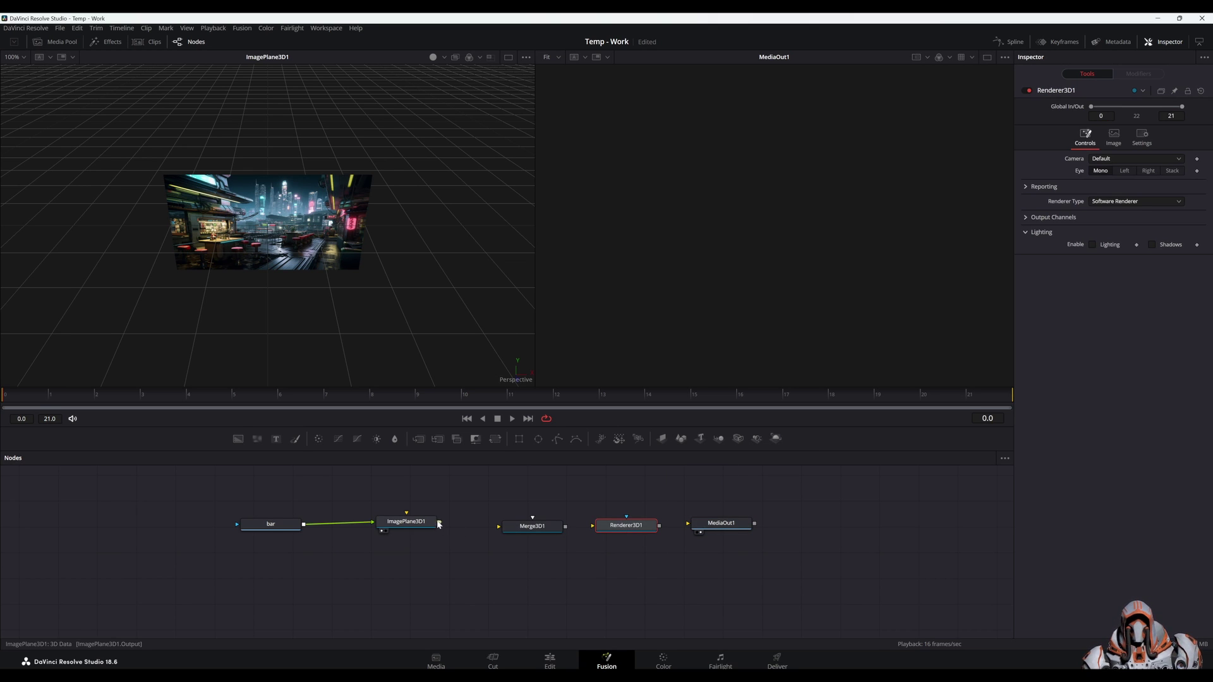
pyautogui.moveTo(439, 522); pyautogui.dragTo(699, 524)
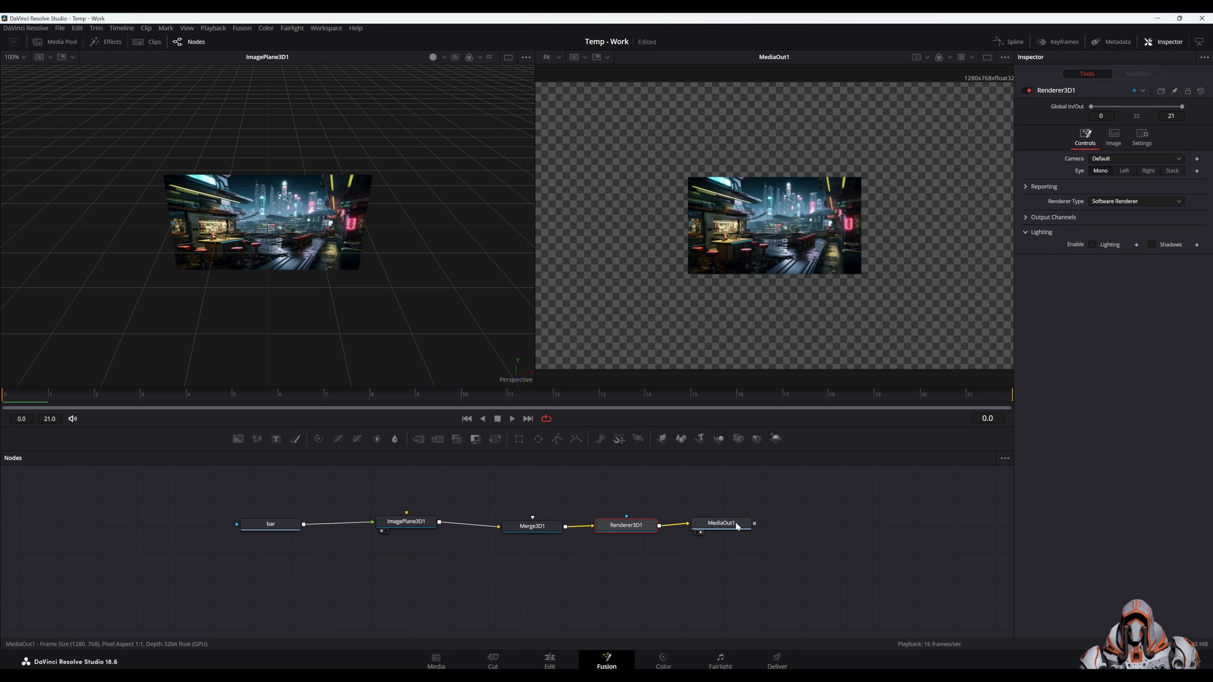
# Show MediaOut1 in the right viewer and Merge3D1's 3D scene in the left viewer
pyautogui.click(728, 525)
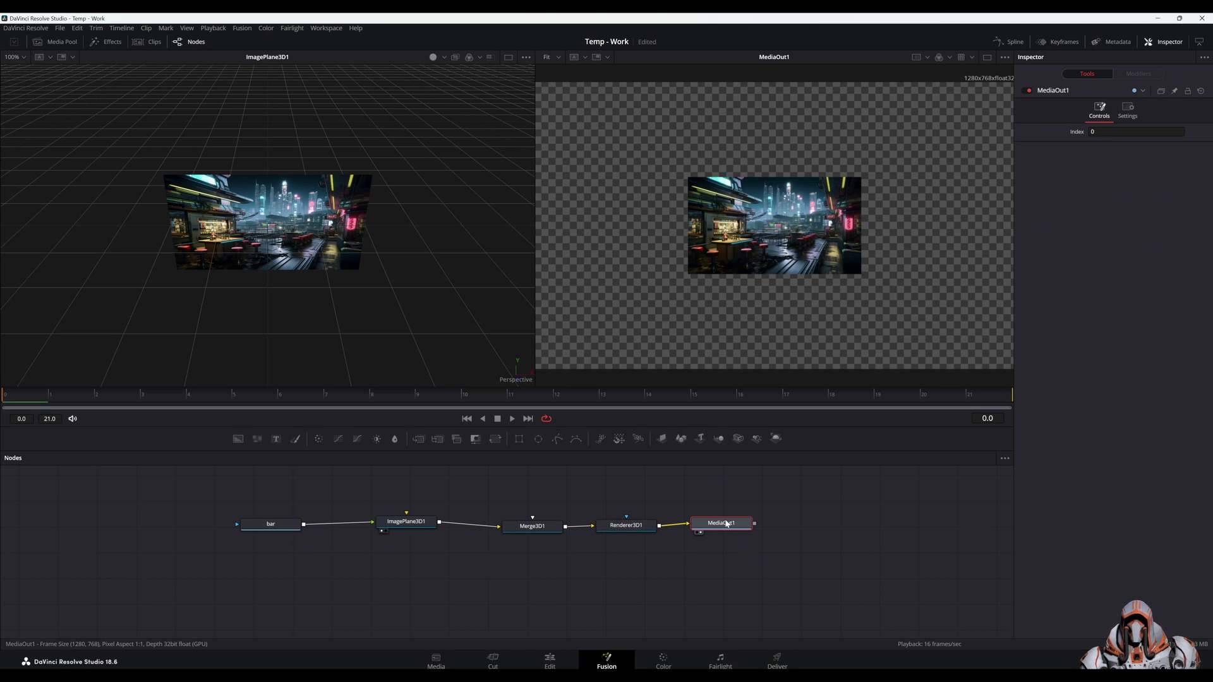
pyautogui.press('2')
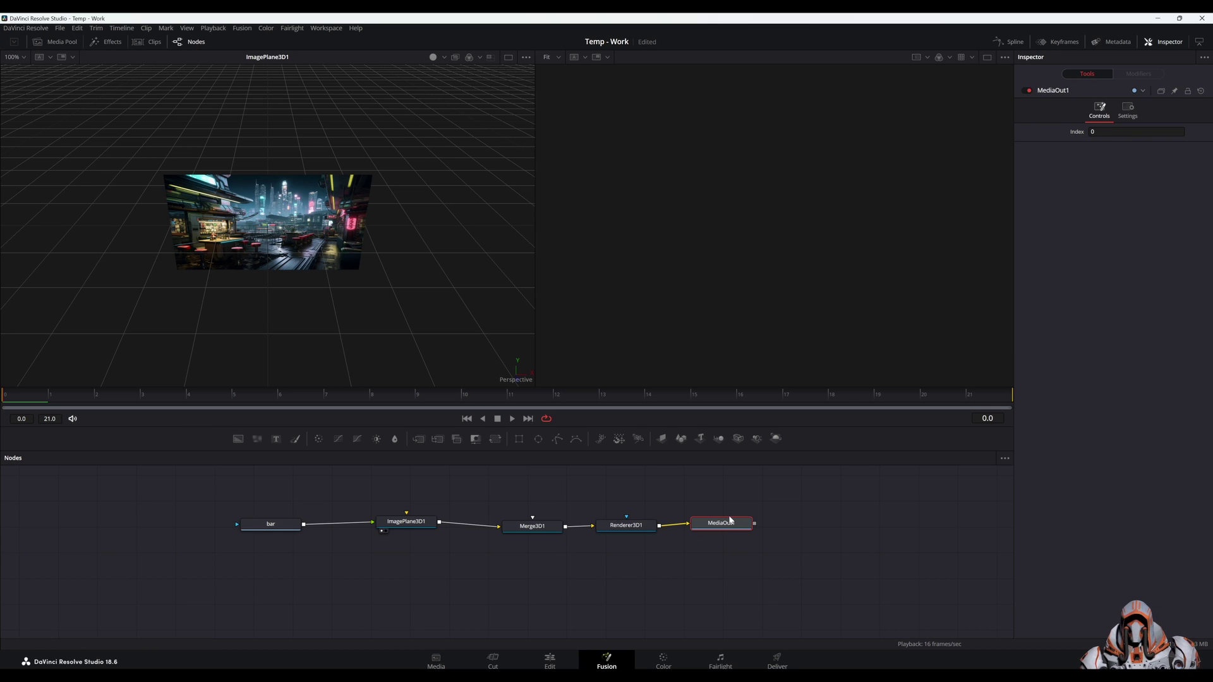
pyautogui.press('2')
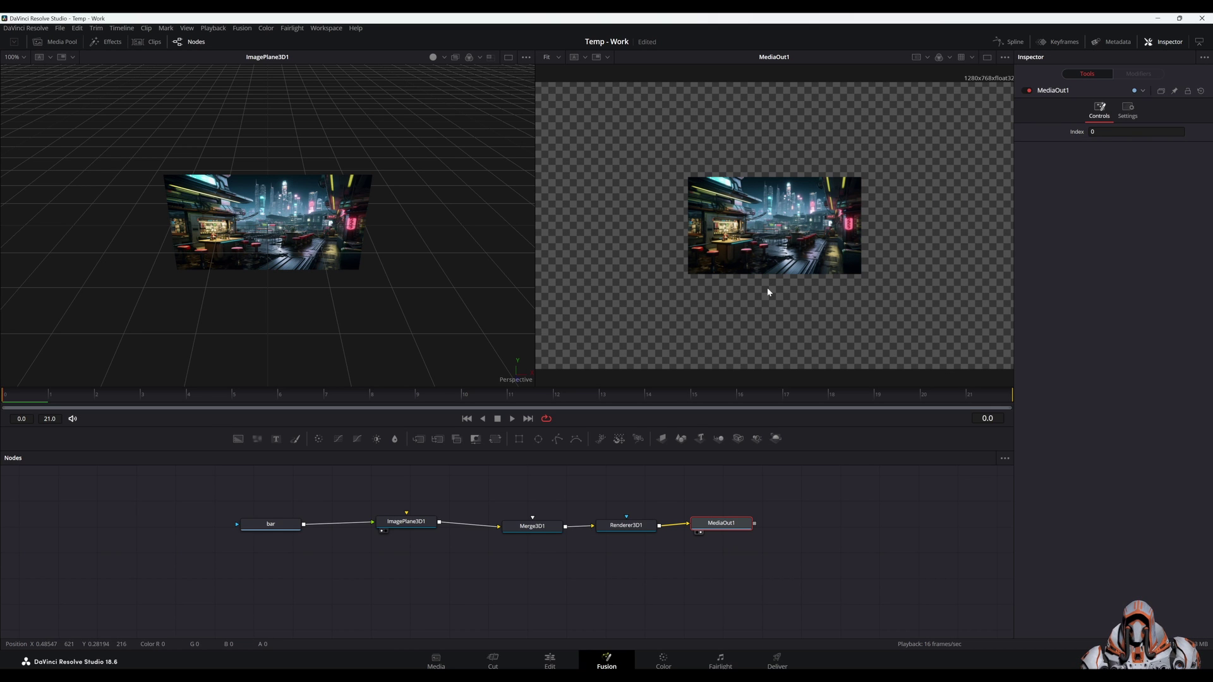
pyautogui.click(613, 528)
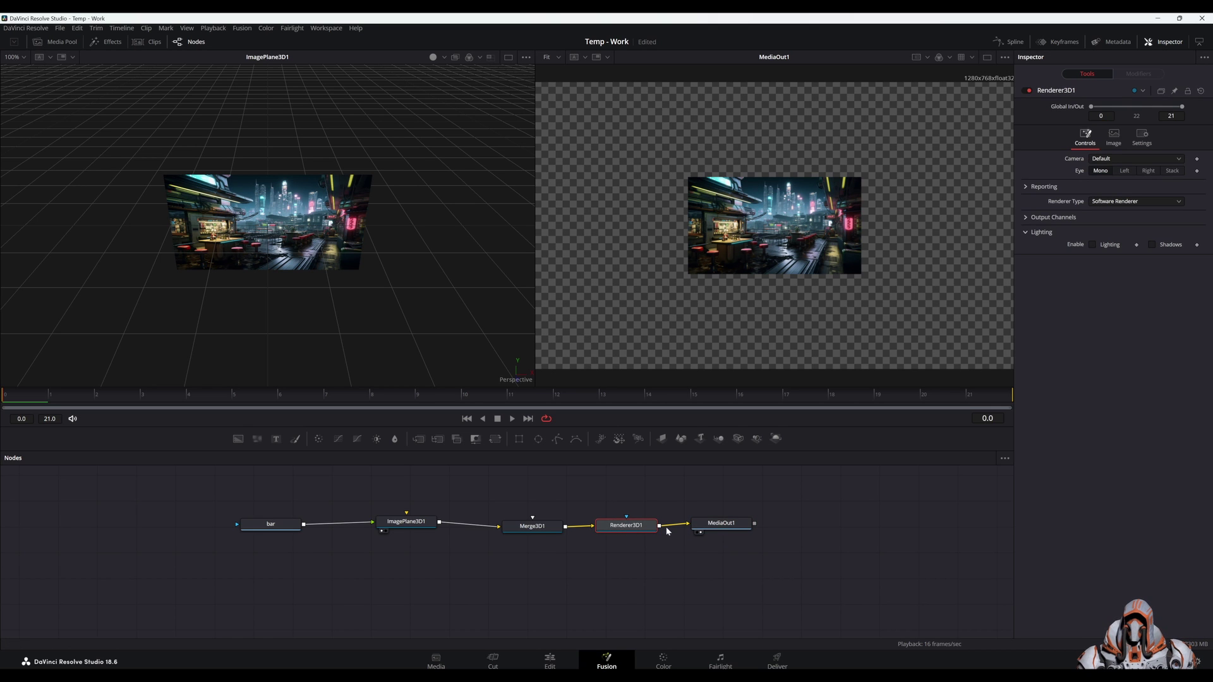
pyautogui.moveTo(728, 529); pyautogui.dragTo(759, 529)
pyautogui.click(623, 531)
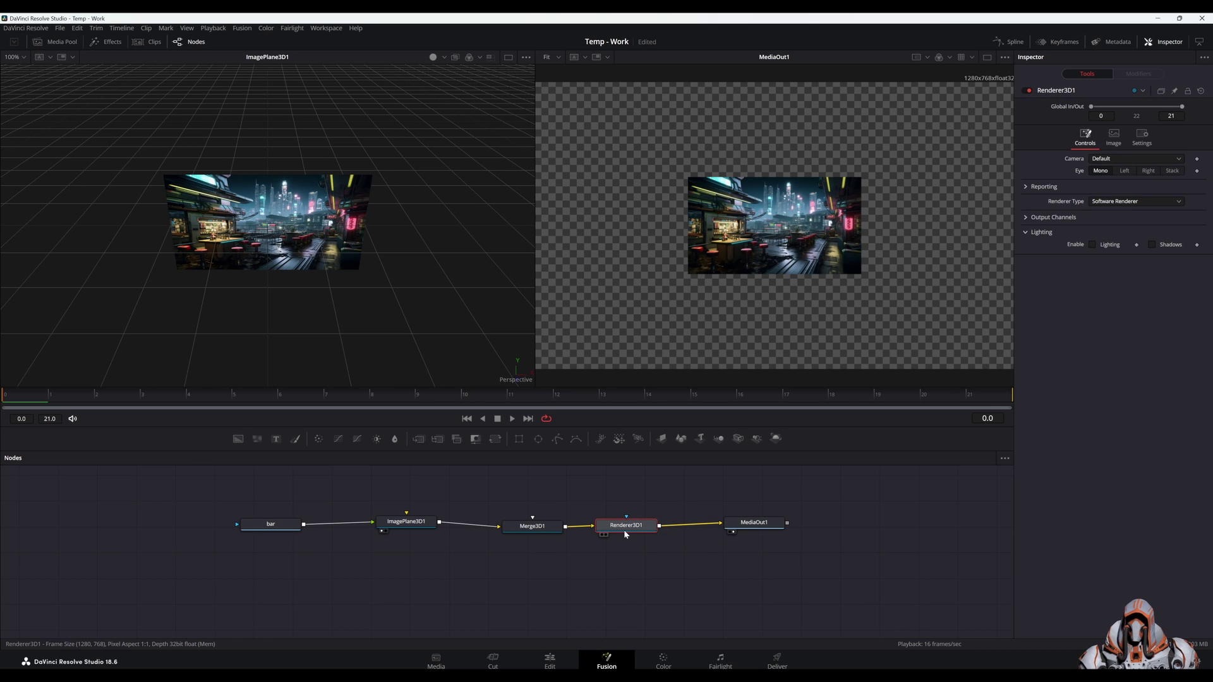
pyautogui.moveTo(624, 534)
pyautogui.press('1')
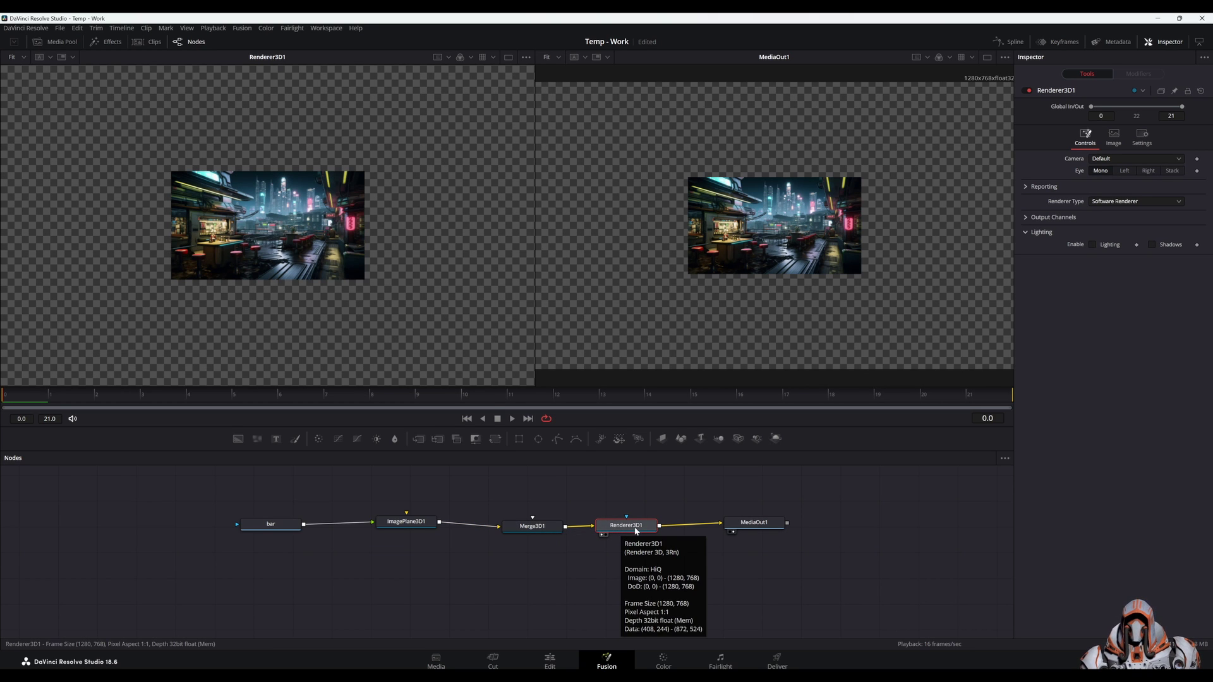
pyautogui.click(532, 526)
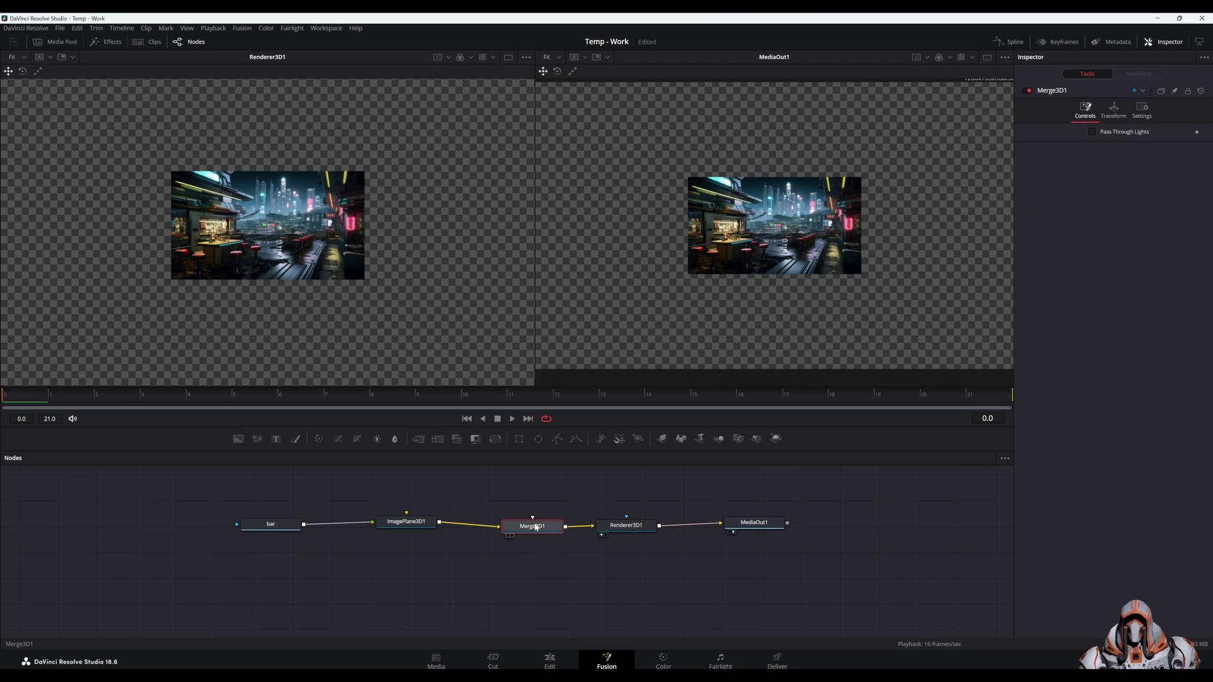
pyautogui.press('1')
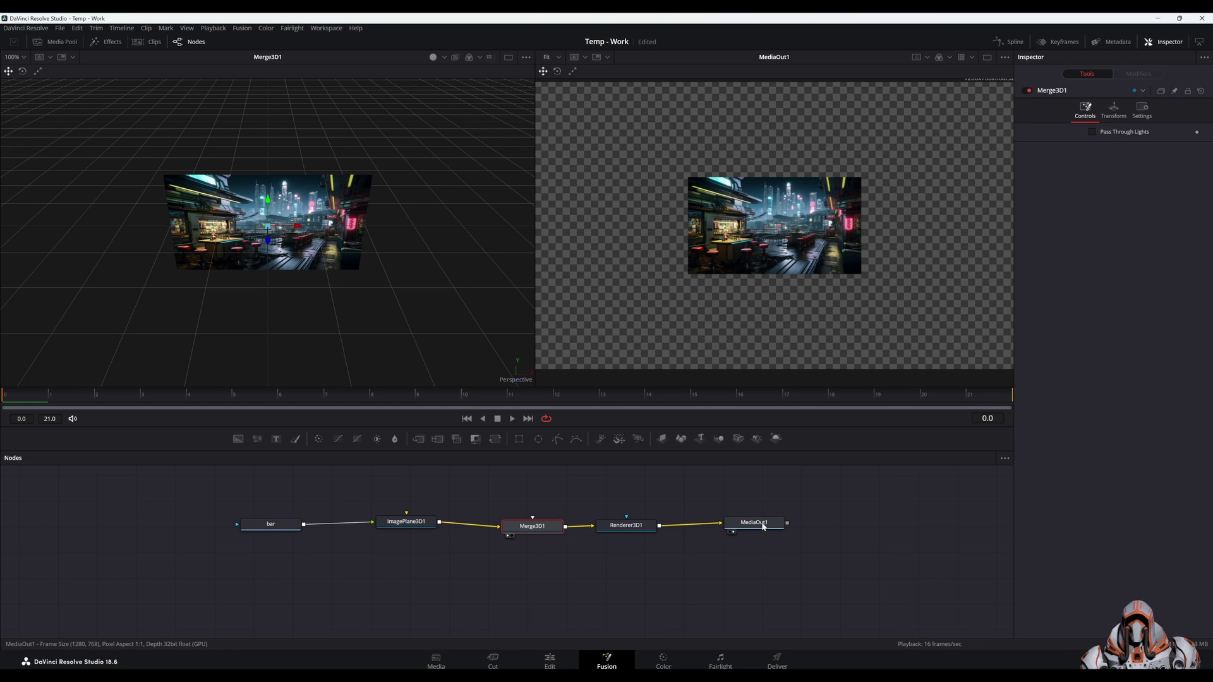
pyautogui.moveTo(756, 523); pyautogui.dragTo(756, 532)
# Line up the 3D node chain lower in the graph and add a Camera 3D node
pyautogui.moveTo(620, 525); pyautogui.dragTo(615, 541)
pyautogui.moveTo(755, 529); pyautogui.dragTo(760, 548)
pyautogui.moveTo(536, 528); pyautogui.dragTo(526, 540)
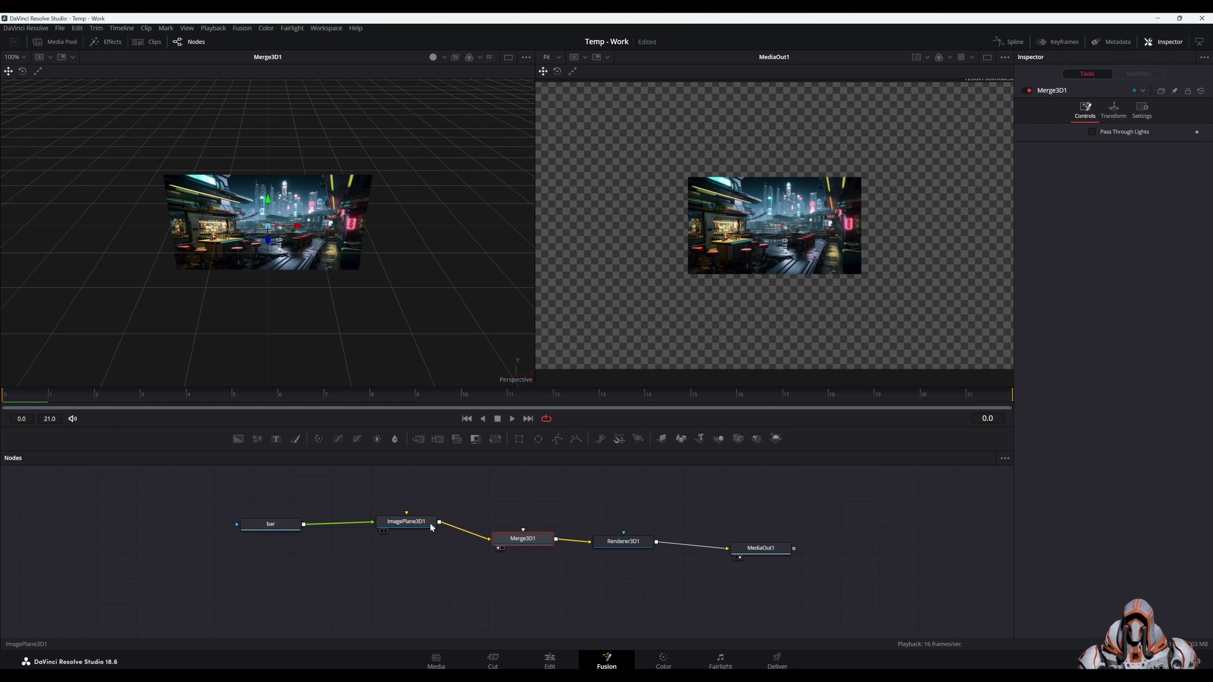
pyautogui.moveTo(406, 522); pyautogui.dragTo(403, 540)
pyautogui.moveTo(278, 524); pyautogui.dragTo(272, 541)
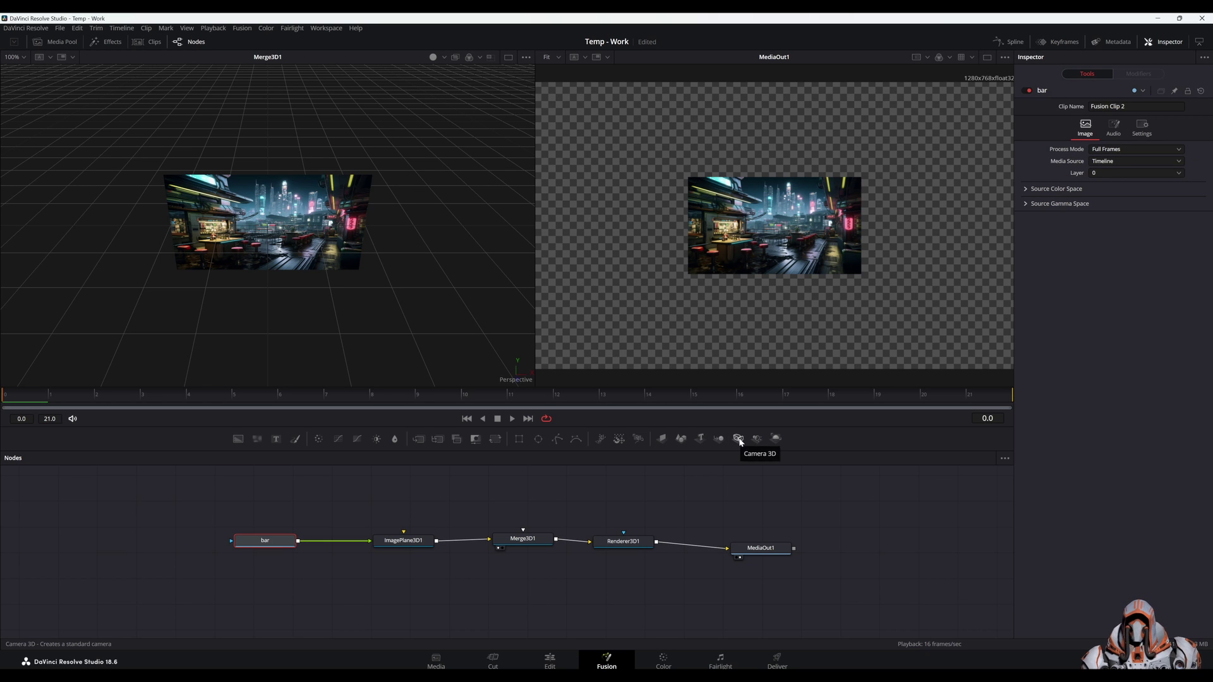
pyautogui.moveTo(740, 442); pyautogui.dragTo(523, 538)
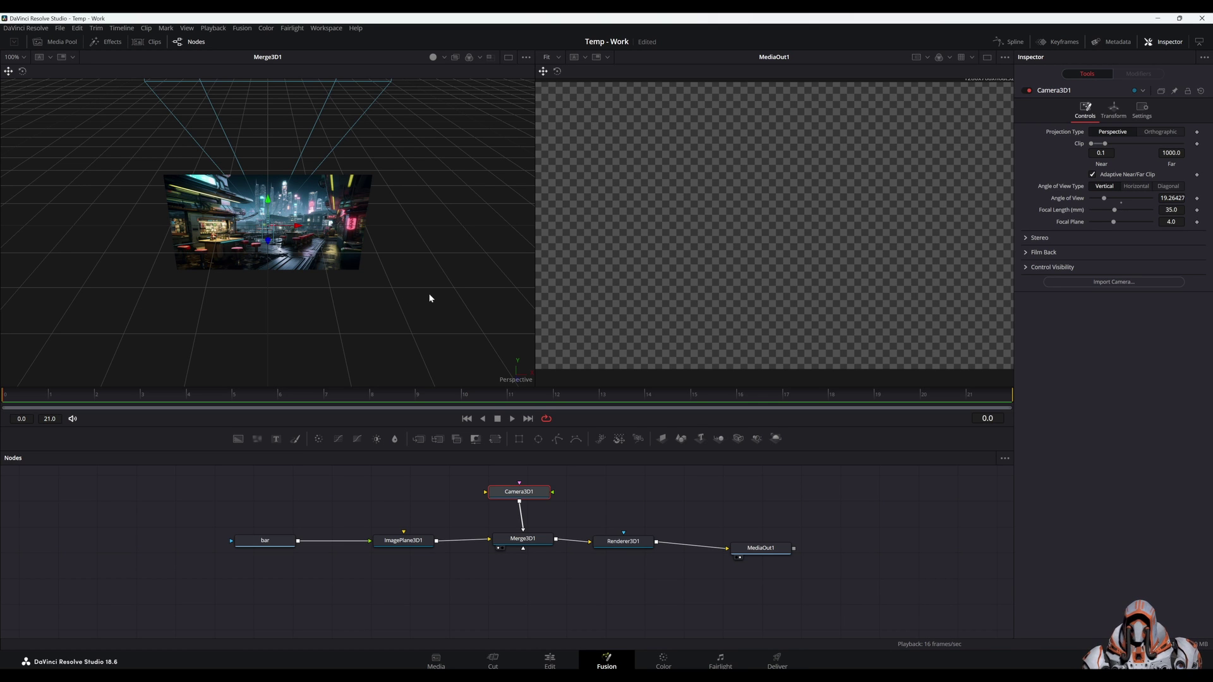
# Pull Camera3D1 well back from the image plane in the 3D viewer and save the project
pyautogui.moveTo(430, 298); pyautogui.dragTo(354, 253)
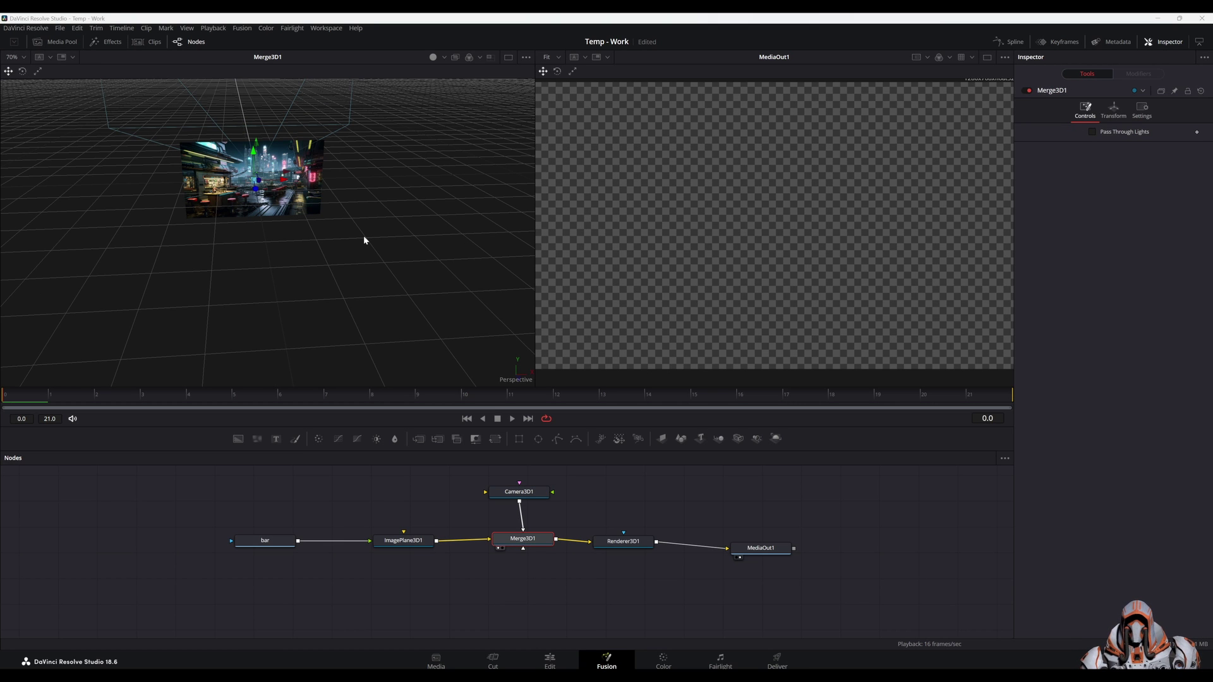
pyautogui.moveTo(364, 240); pyautogui.dragTo(239, 229)
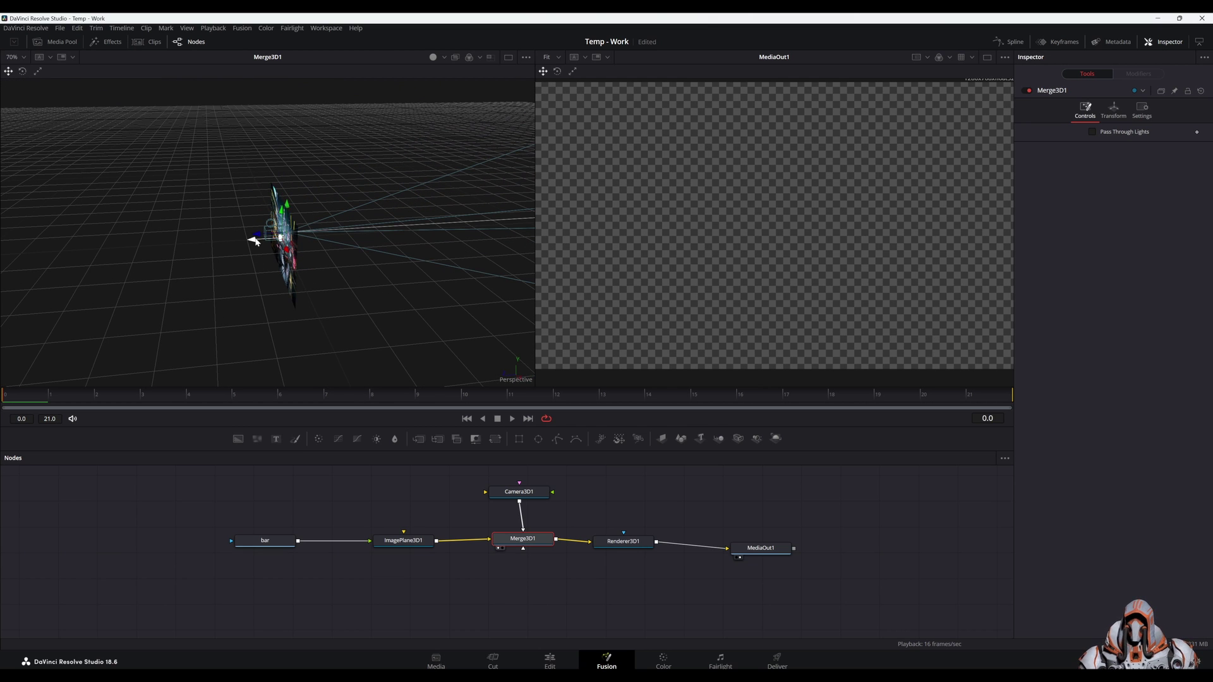
pyautogui.click(510, 492)
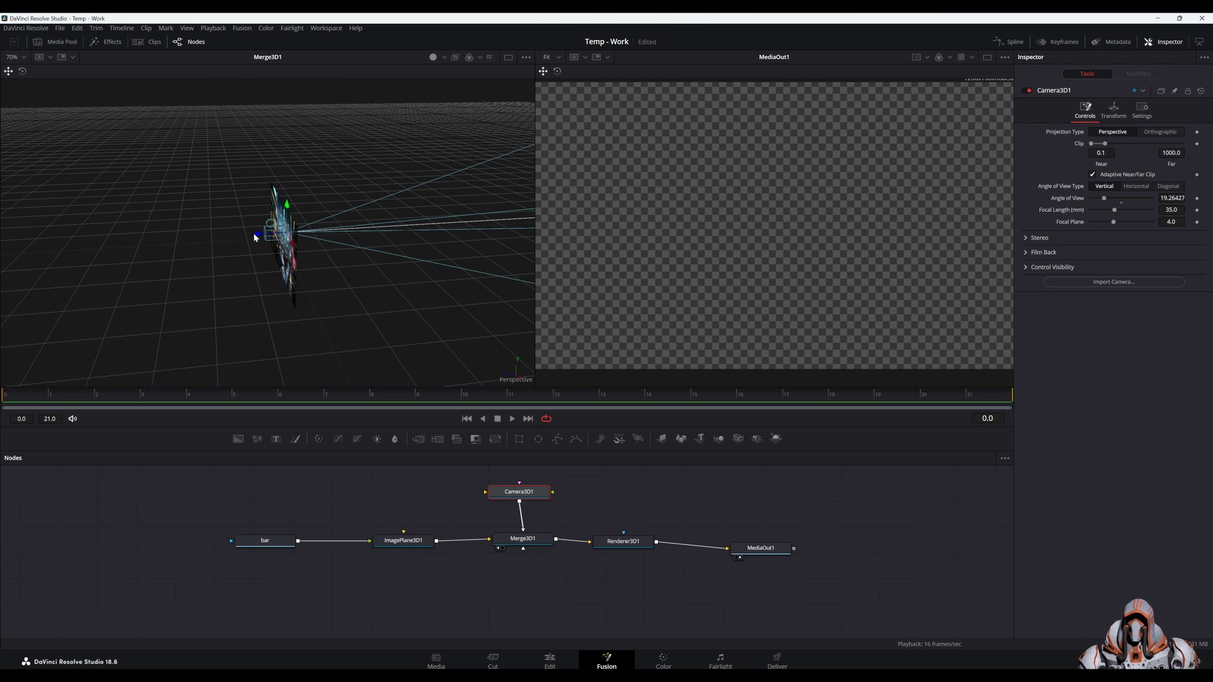
pyautogui.moveTo(256, 238); pyautogui.dragTo(69, 222)
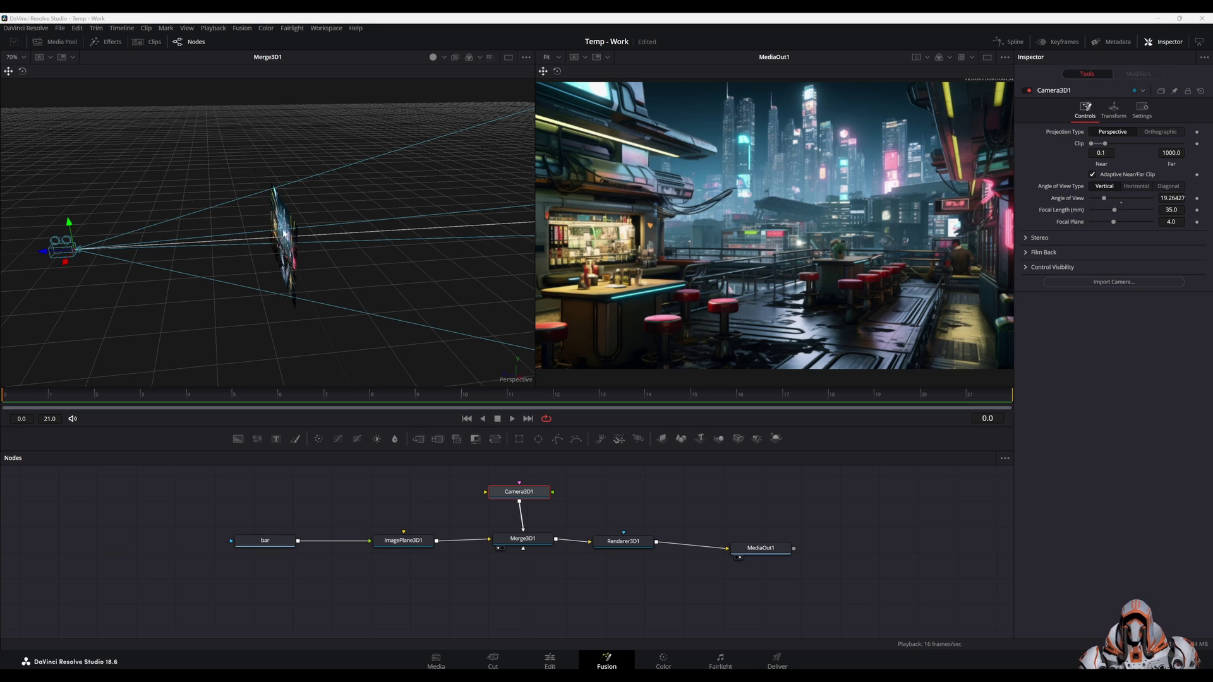
pyautogui.hotkey('ctrl', 's')
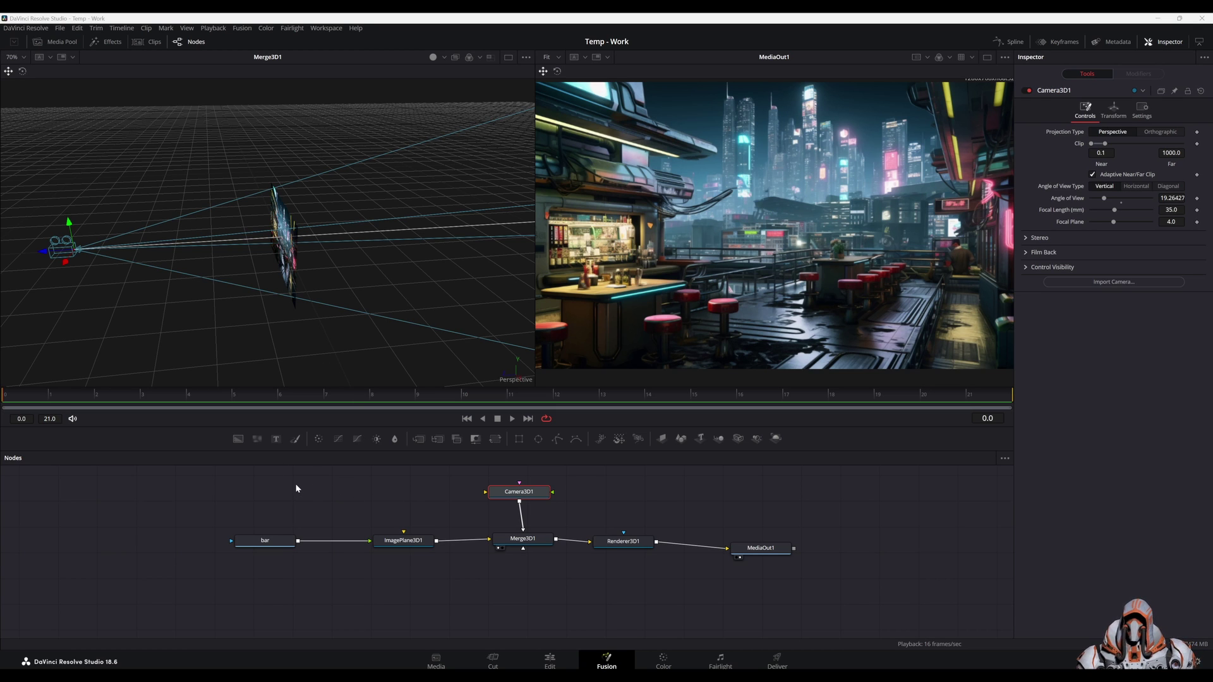
# Bring the cyberpunk depth map clip from the Media Pool into the node graph
pyautogui.click(62, 42)
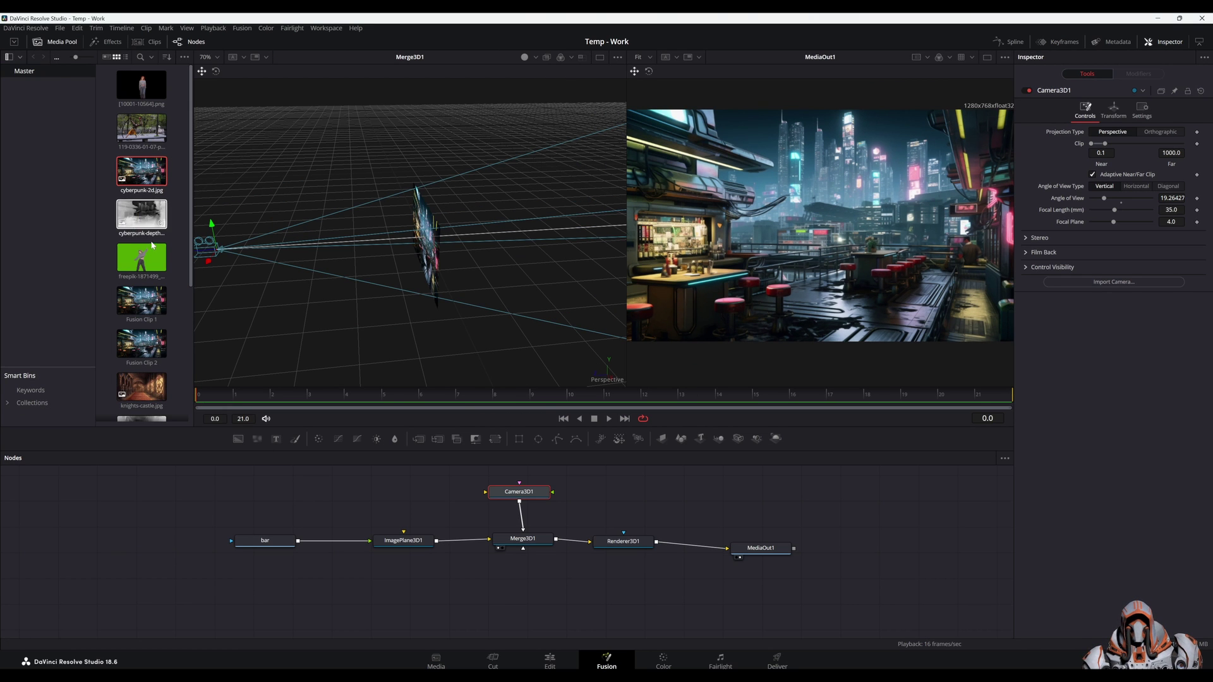
pyautogui.click(144, 218)
pyautogui.moveTo(144, 218); pyautogui.dragTo(256, 496)
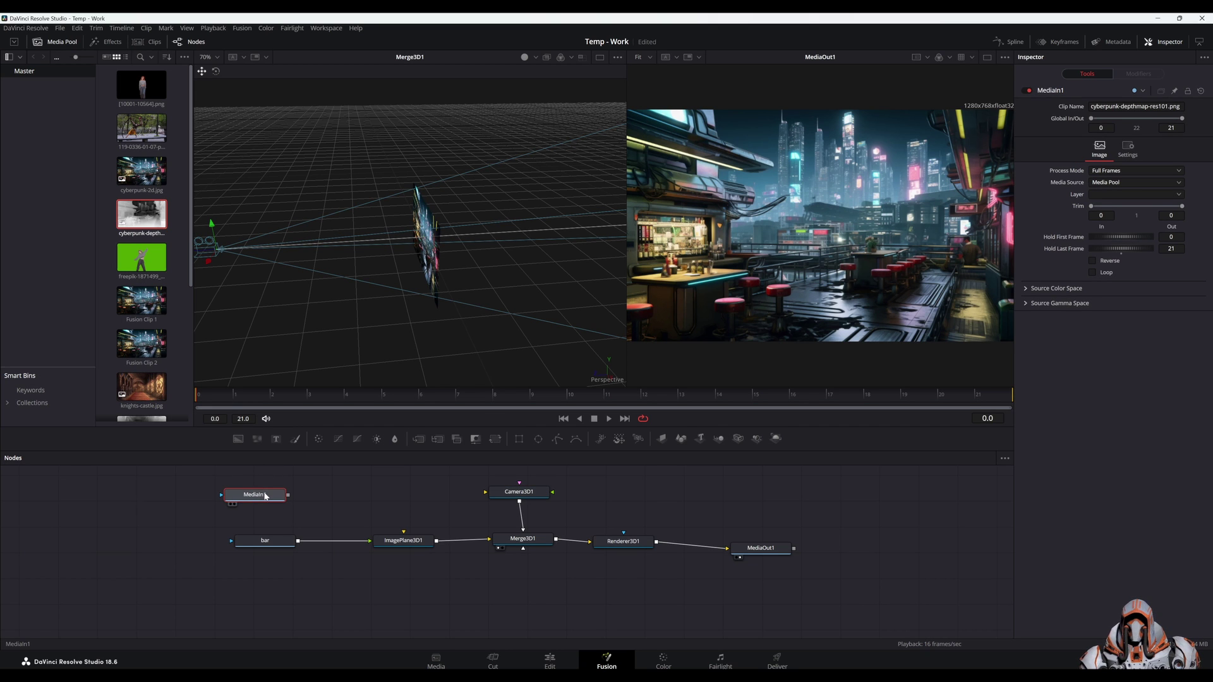
pyautogui.click(60, 45)
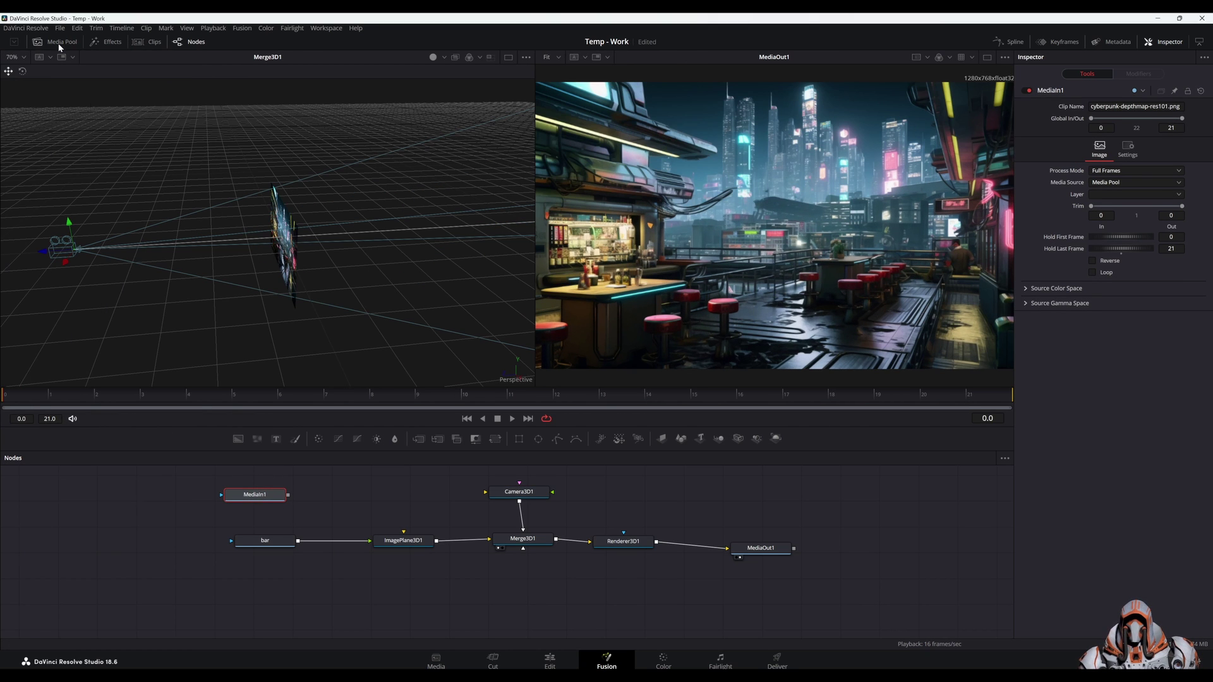
# Rename the new MediaIn1 node to depthmap and shift bar and ImagePlane3D1 left for room
pyautogui.rightClick(264, 496)
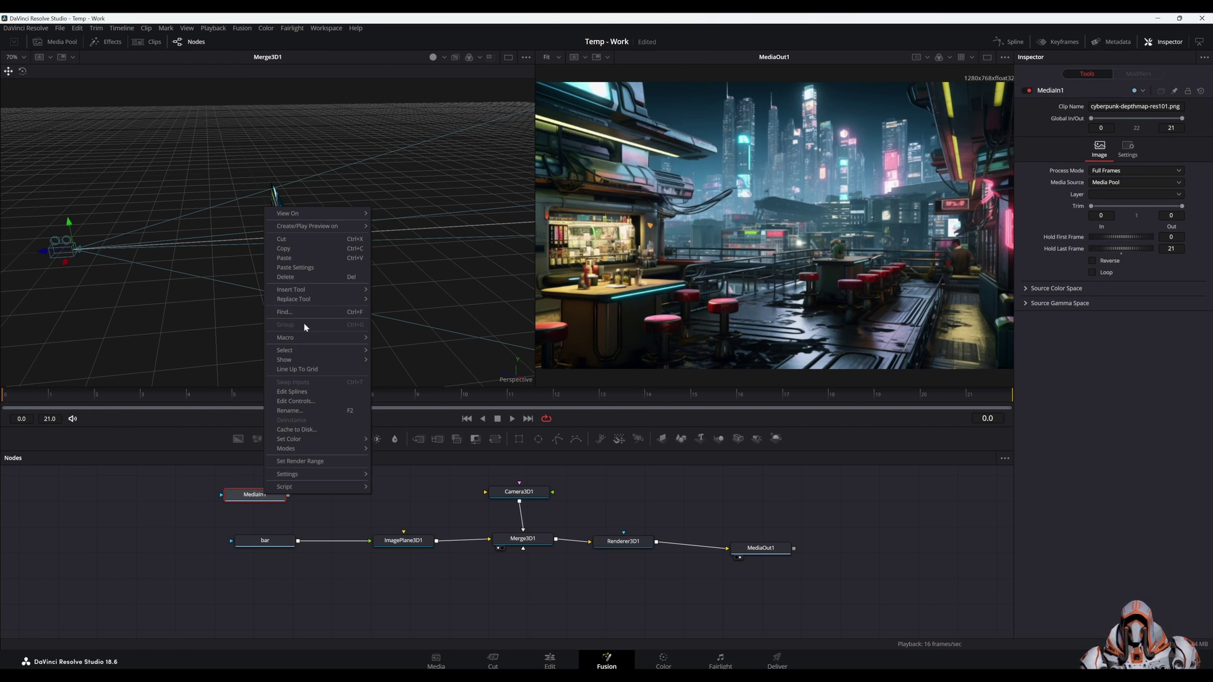
pyautogui.moveTo(302, 350)
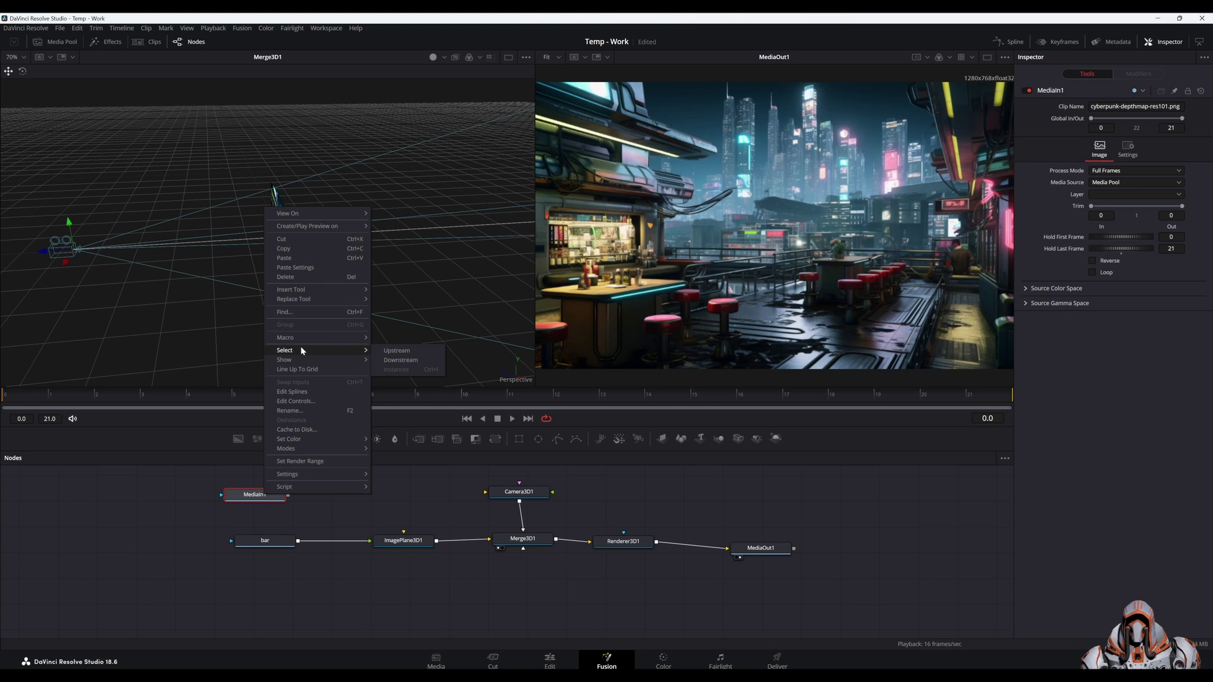
pyautogui.click(304, 410)
pyautogui.write('depthmap')
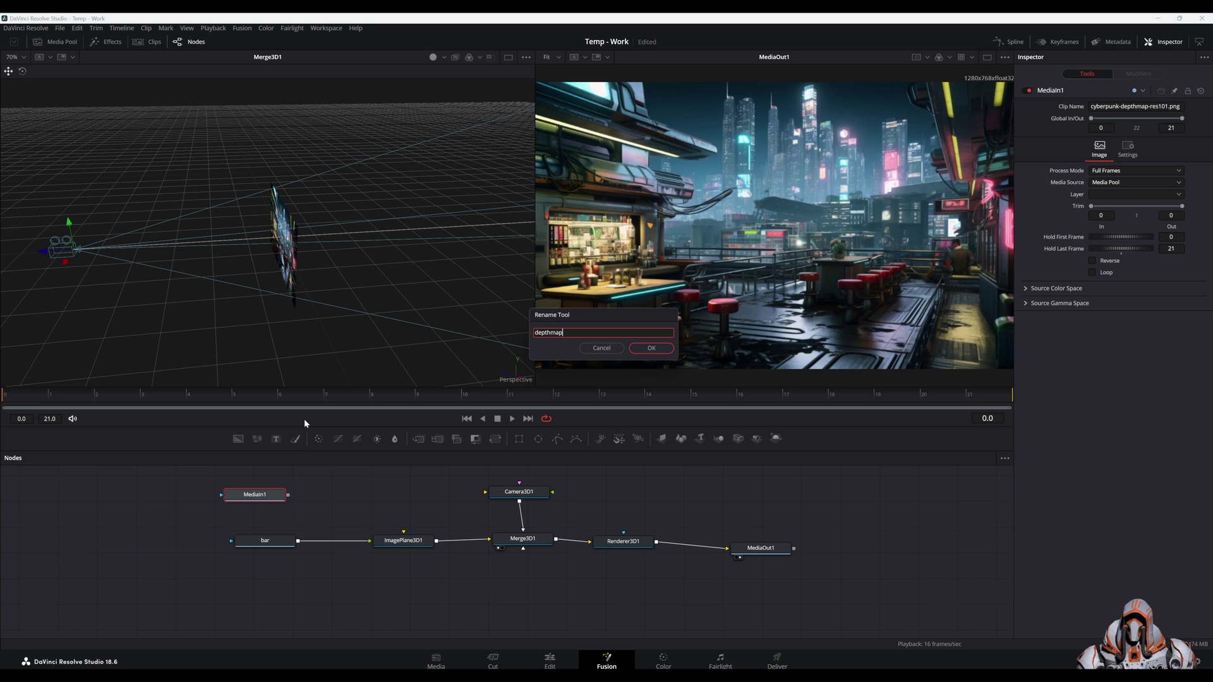
pyautogui.press('Return')
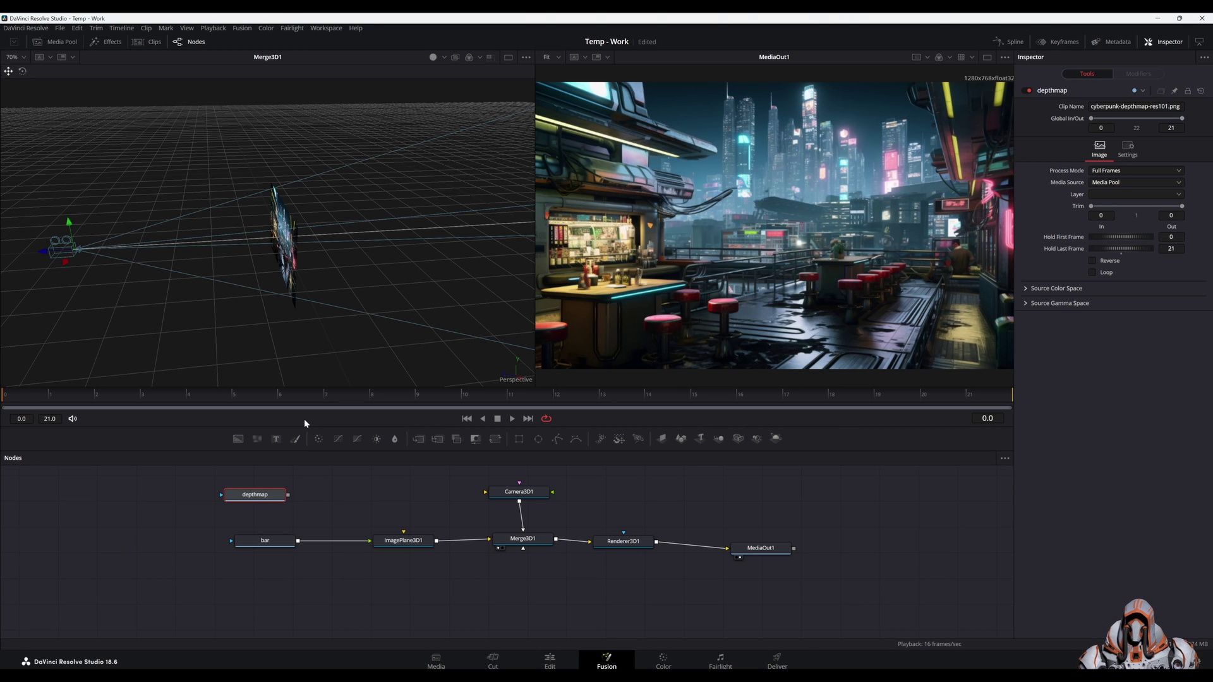
pyautogui.moveTo(263, 496); pyautogui.dragTo(275, 495)
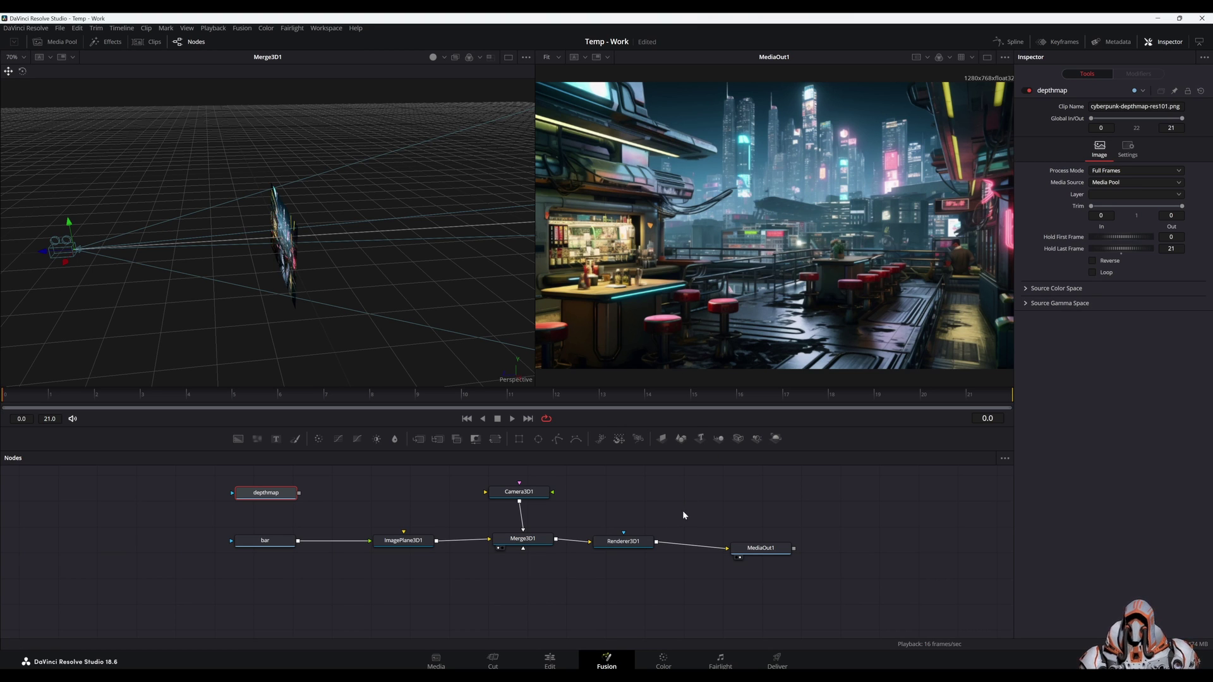
pyautogui.moveTo(277, 546); pyautogui.dragTo(249, 544)
pyautogui.moveTo(402, 546); pyautogui.dragTo(354, 544)
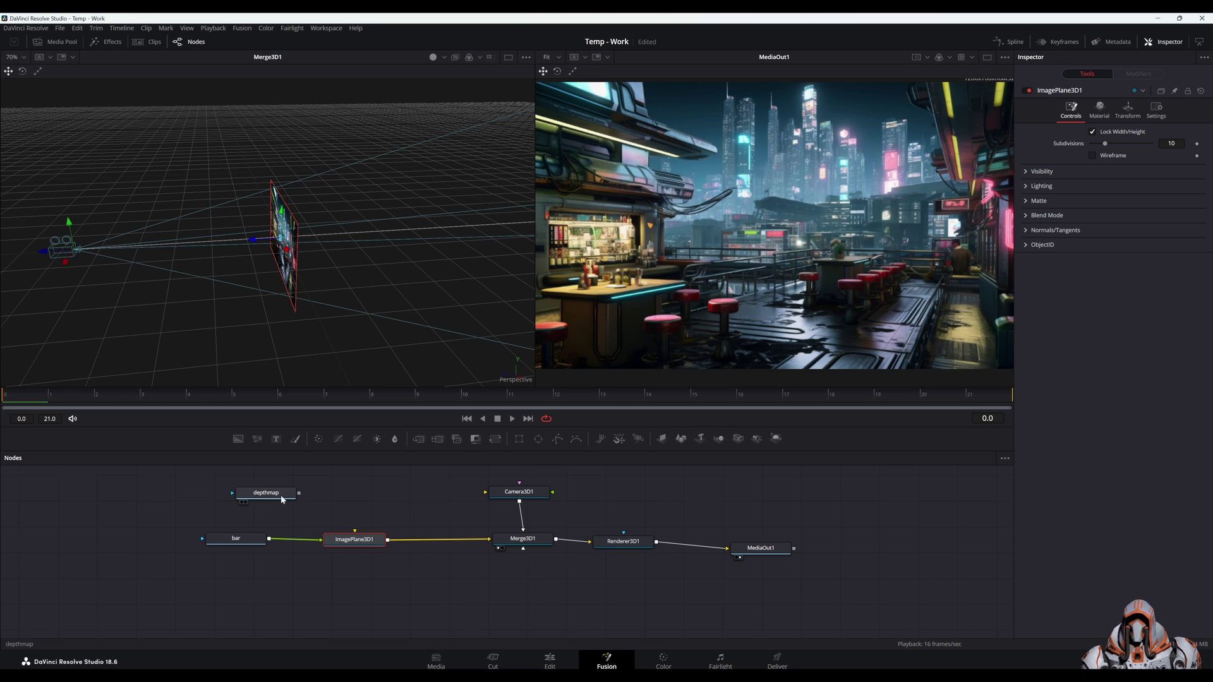
# Insert a Displace 3D node, found by searching 'dis', between ImagePlane3D1 and Merge3D1
pyautogui.moveTo(286, 499); pyautogui.dragTo(281, 497)
pyautogui.moveTo(485, 540); pyautogui.dragTo(474, 541)
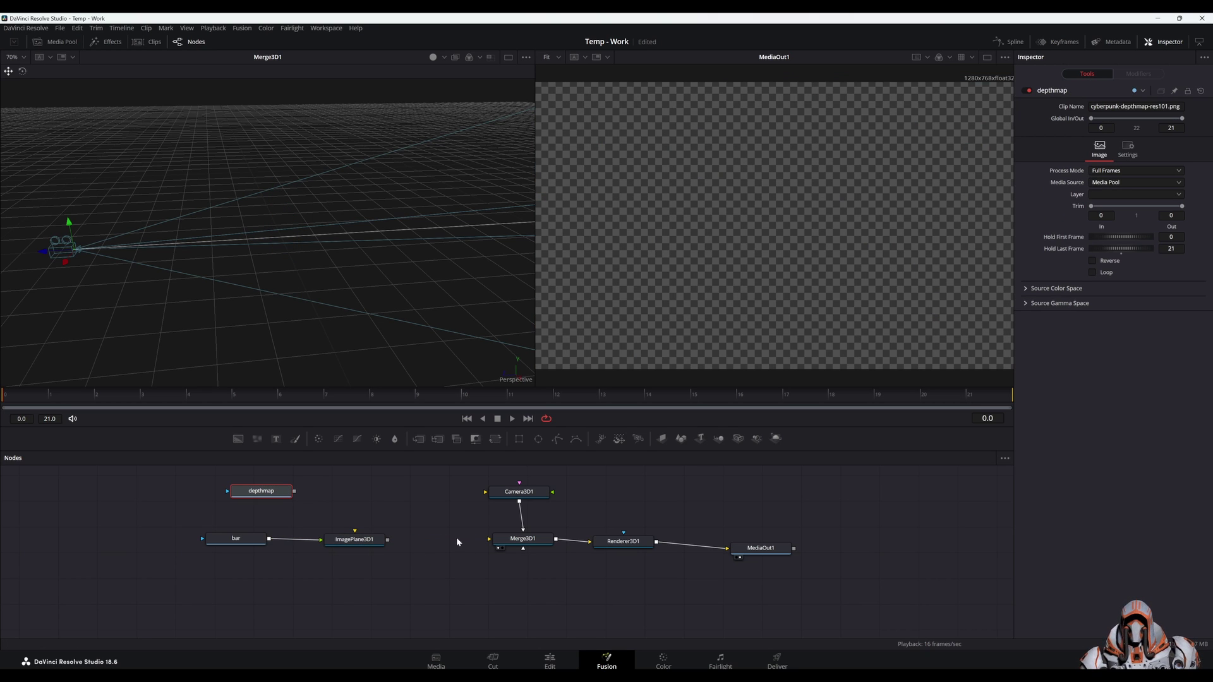
pyautogui.click(364, 544)
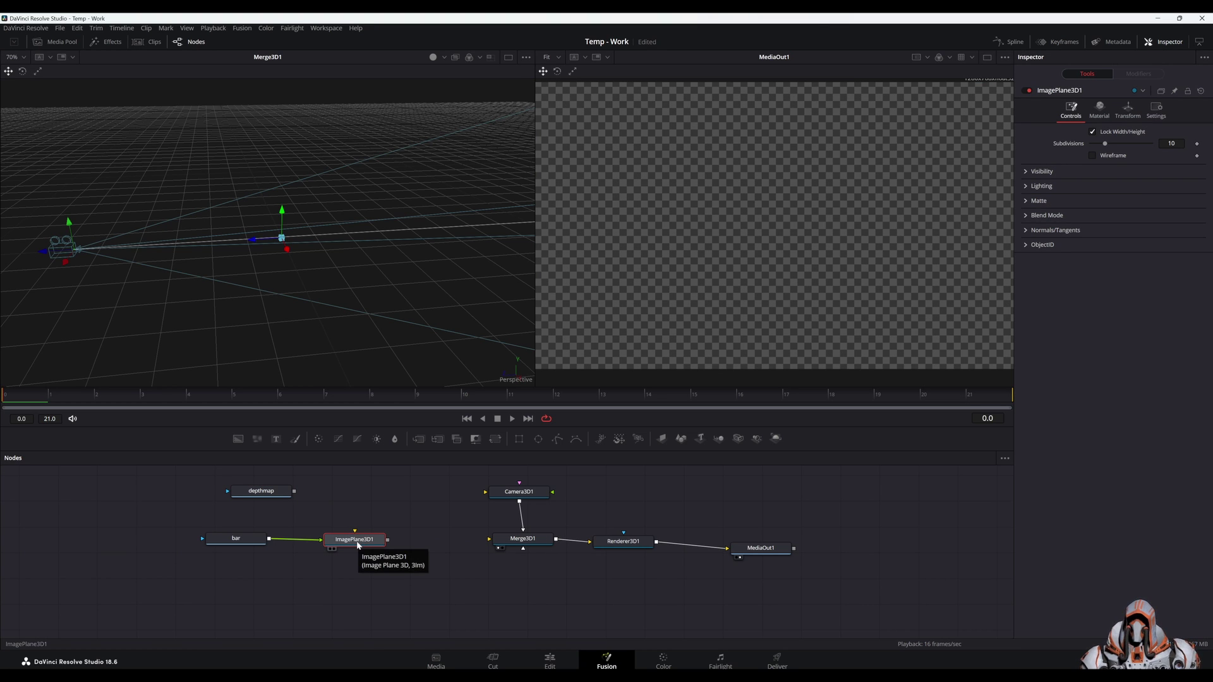
pyautogui.hotkey('shift', 'space')
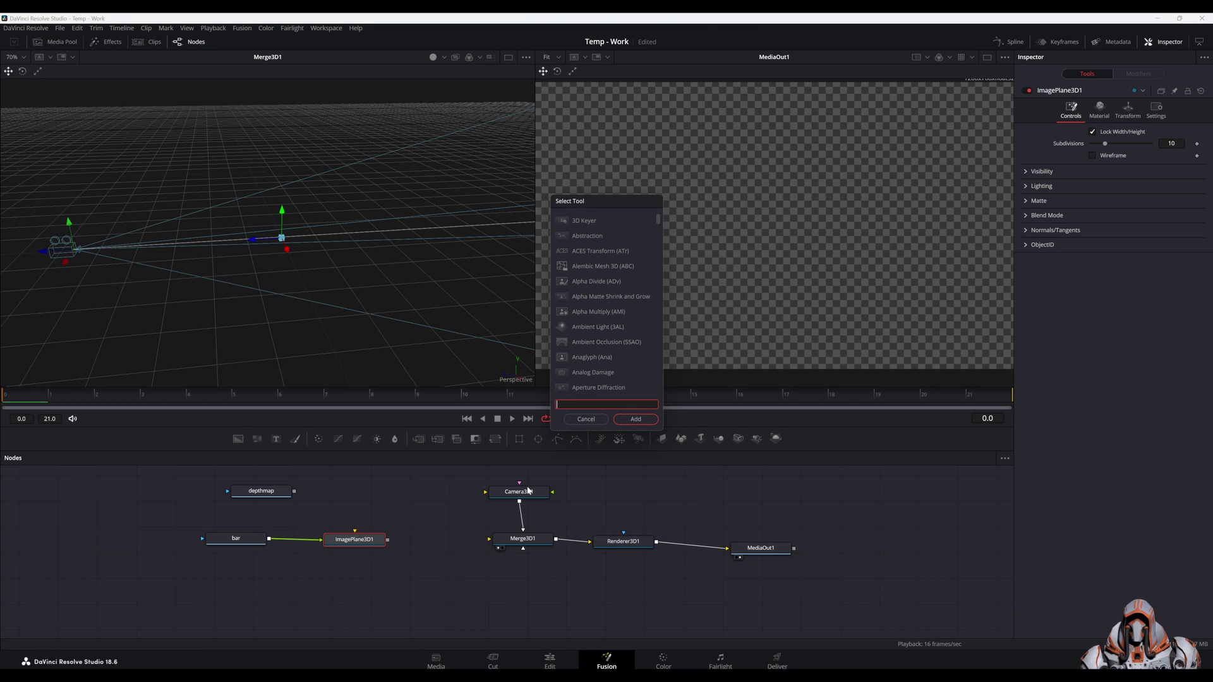
pyautogui.write('dis')
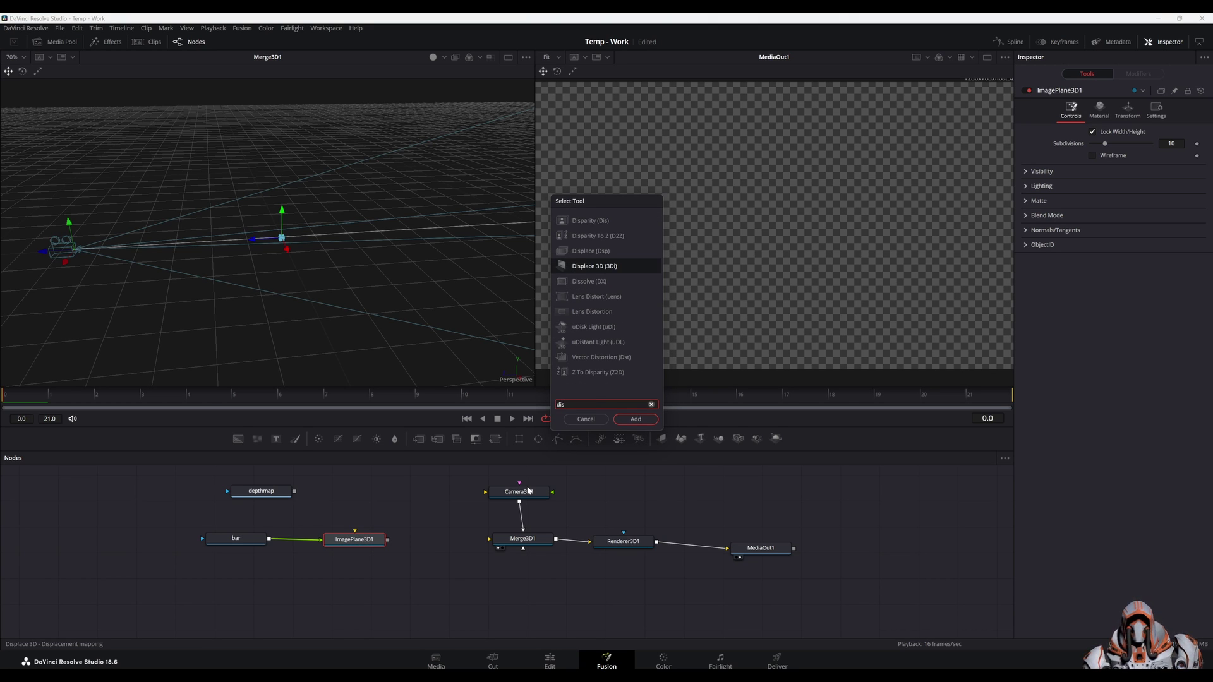
pyautogui.click(602, 265)
pyautogui.click(635, 420)
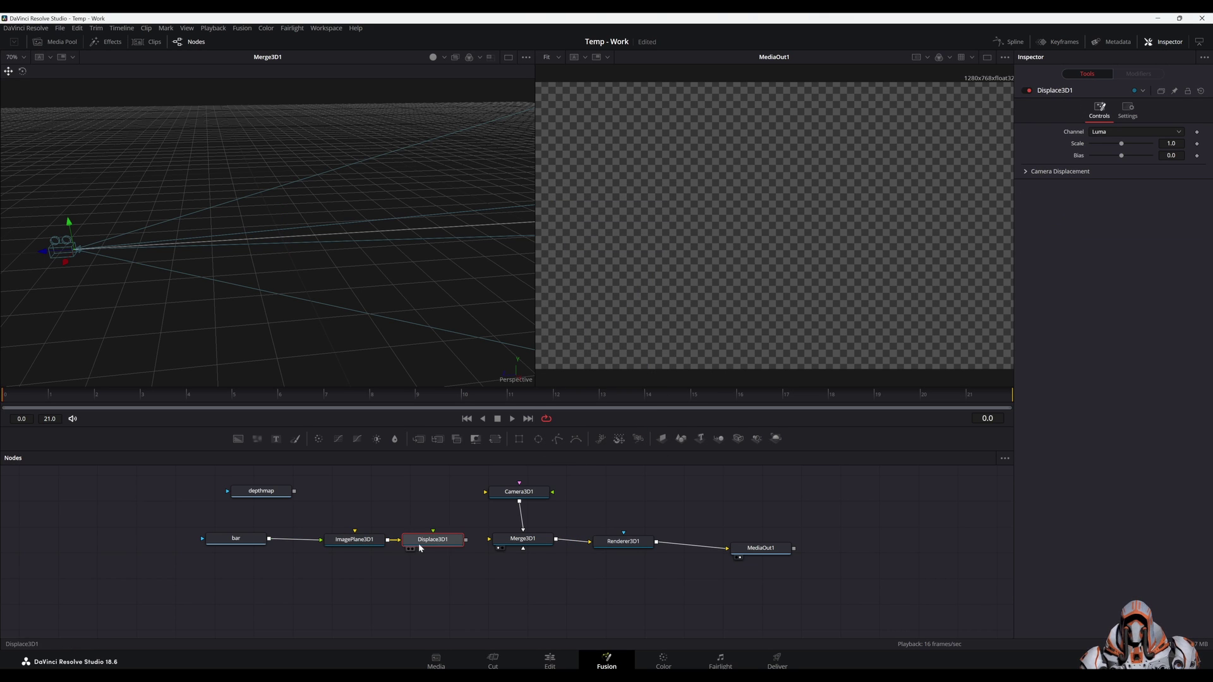
pyautogui.moveTo(466, 539); pyautogui.dragTo(502, 542)
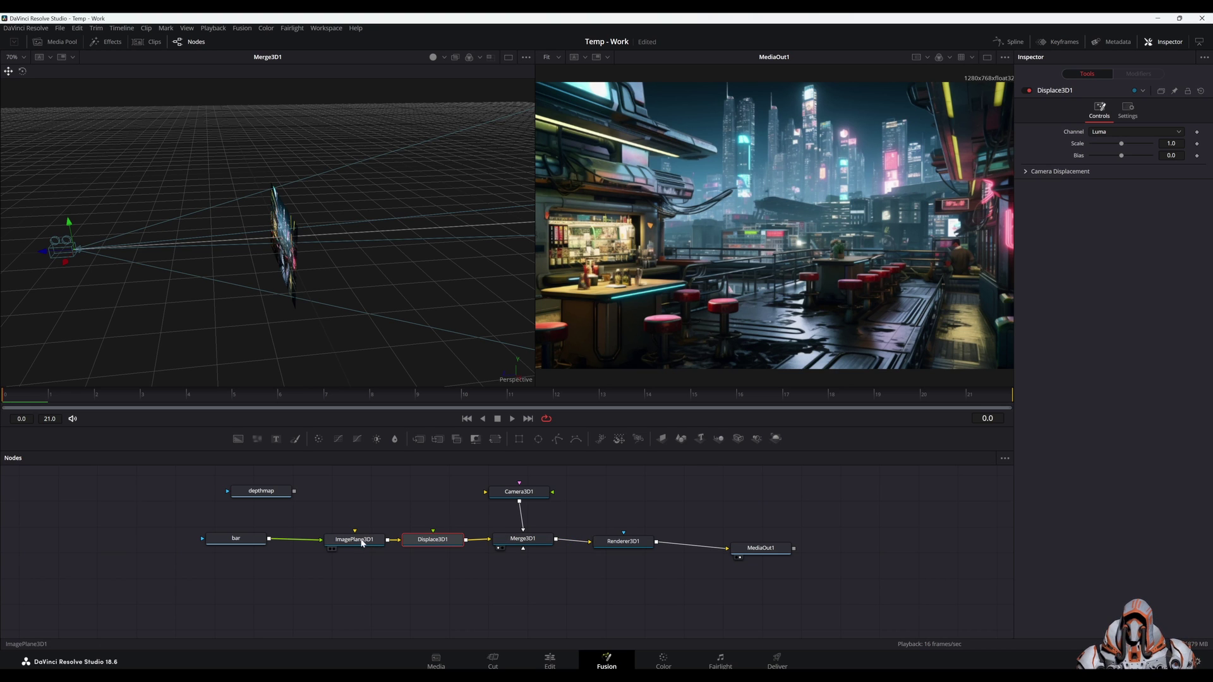
# Feed the depthmap node into Displace3D1 and orbit the viewer to inspect the displaced diner plane
pyautogui.moveTo(366, 540); pyautogui.dragTo(352, 541)
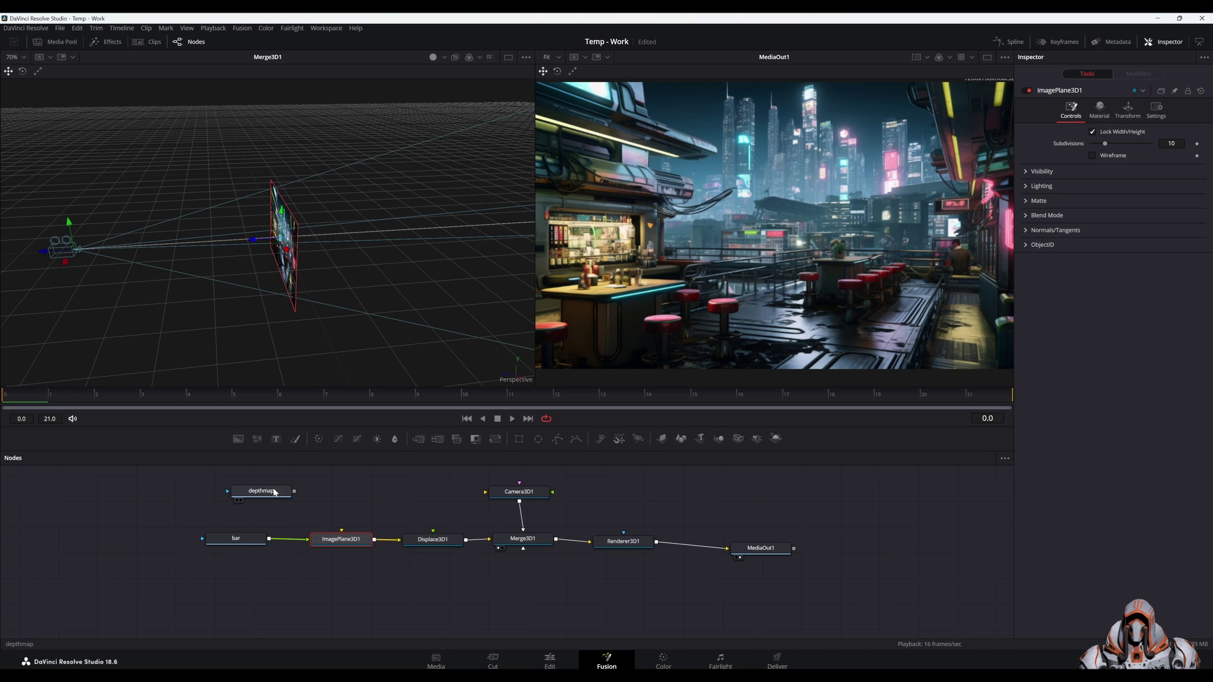
pyautogui.moveTo(287, 492); pyautogui.dragTo(435, 537)
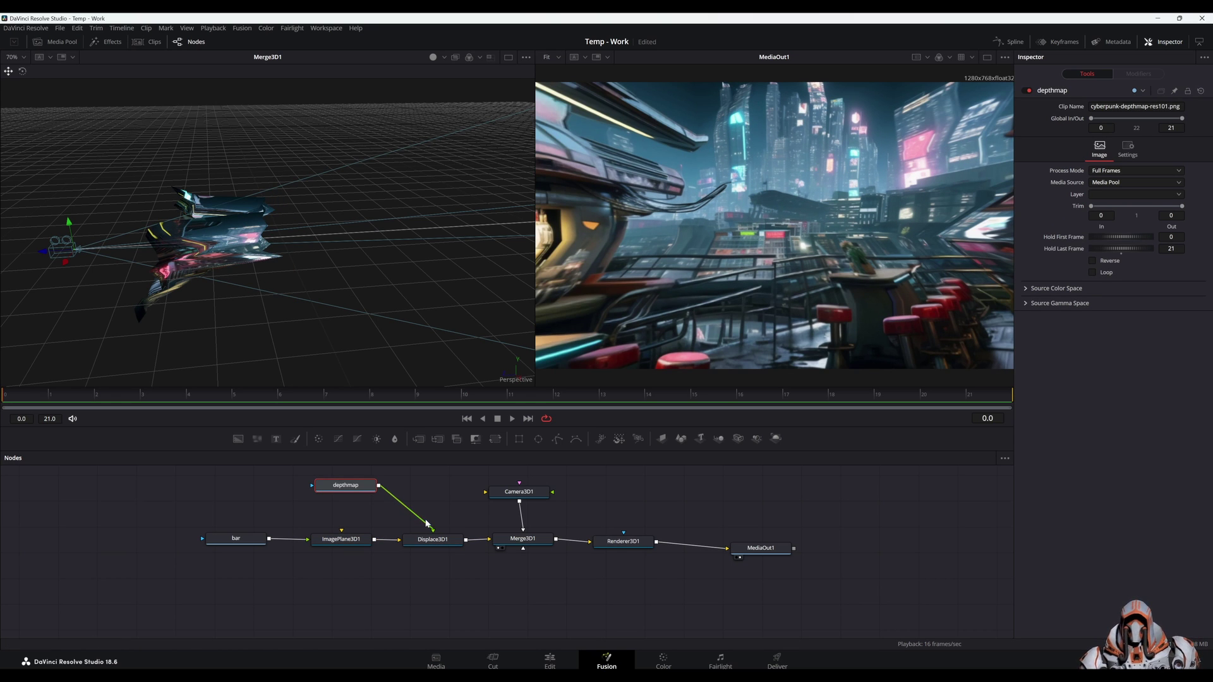
pyautogui.click(415, 538)
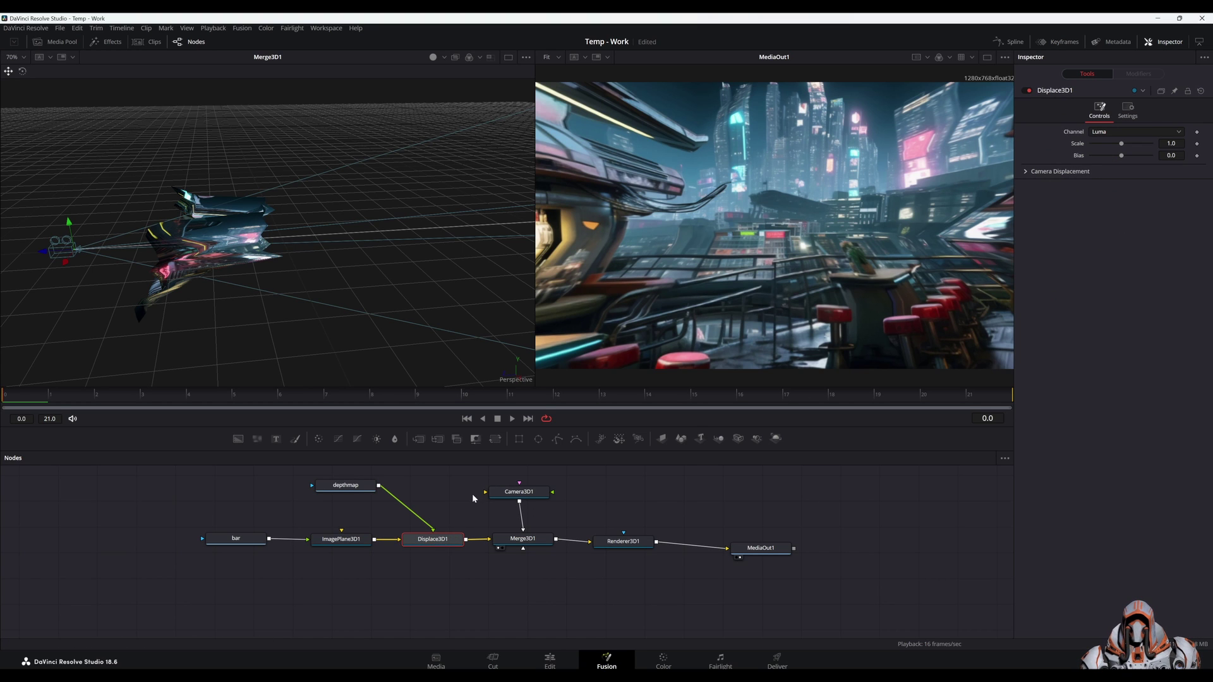
pyautogui.click(356, 540)
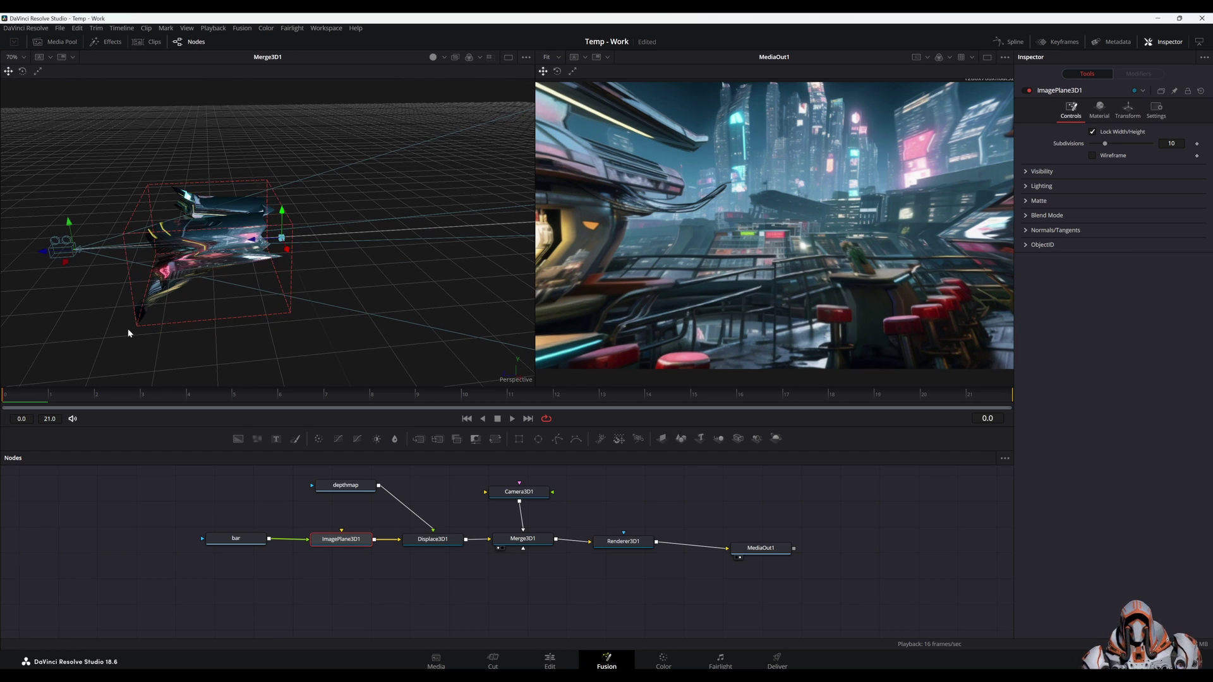
pyautogui.moveTo(127, 333); pyautogui.dragTo(213, 316)
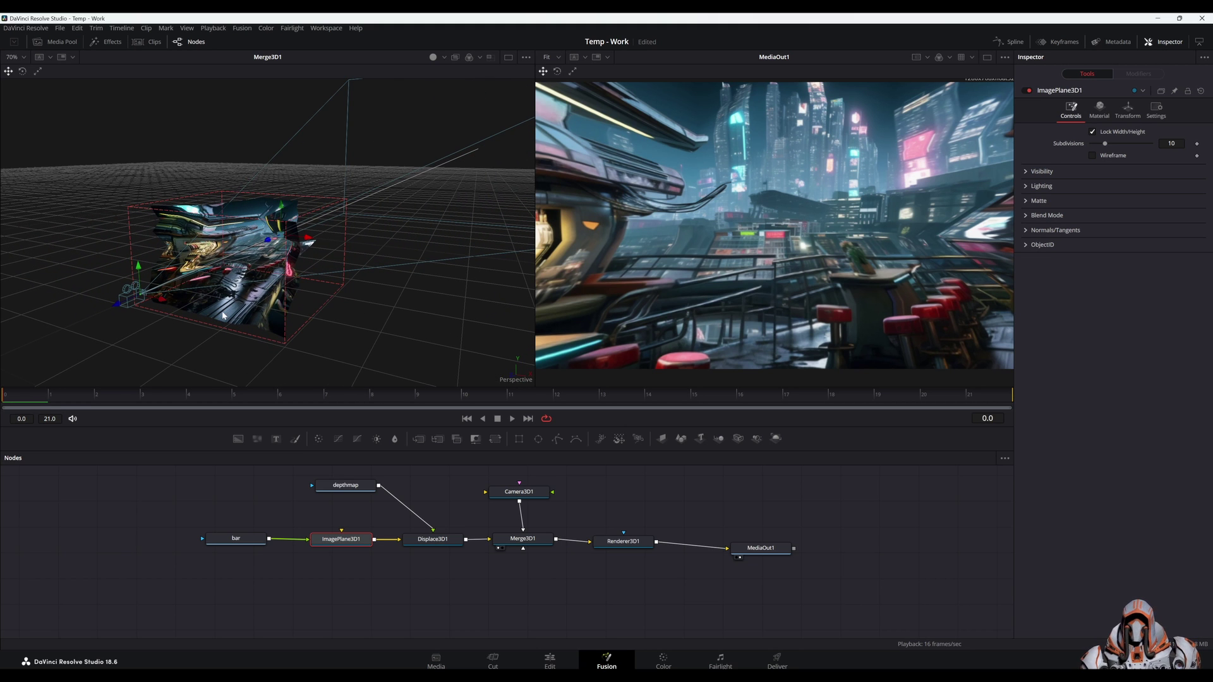
# Enable wireframe on ImagePlane3D1, set its subdivisions to 400, and move the camera to reframe
pyautogui.click(1094, 155)
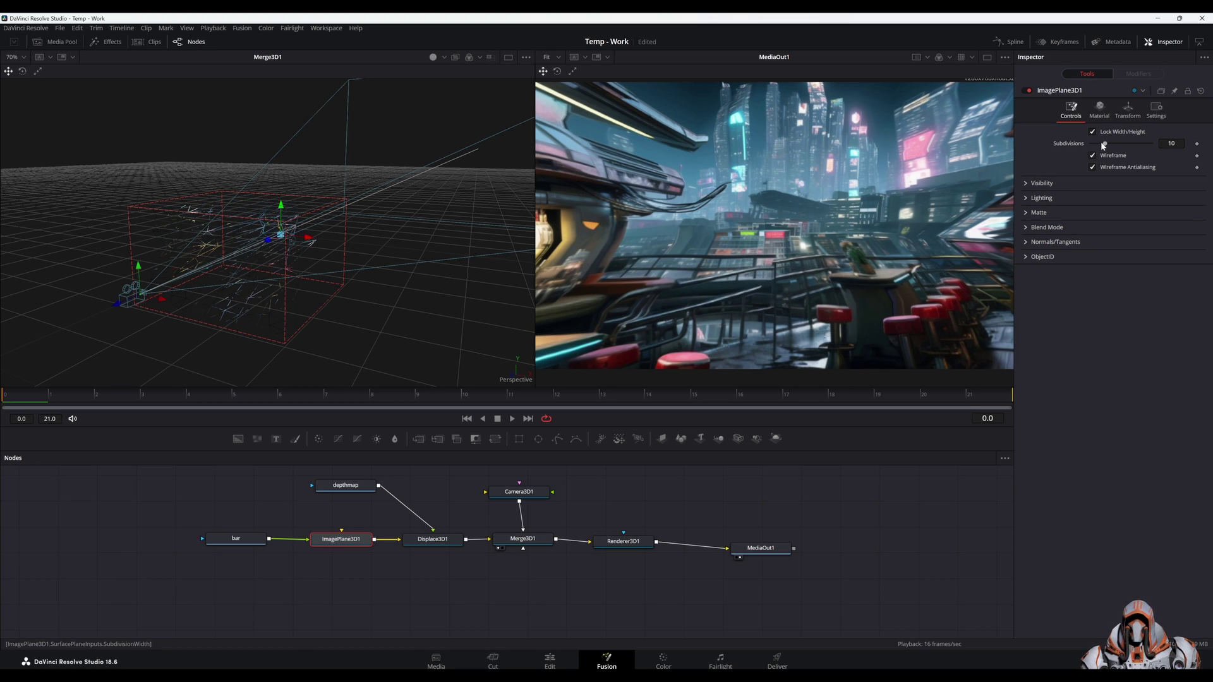
pyautogui.moveTo(1105, 146); pyautogui.dragTo(1152, 144)
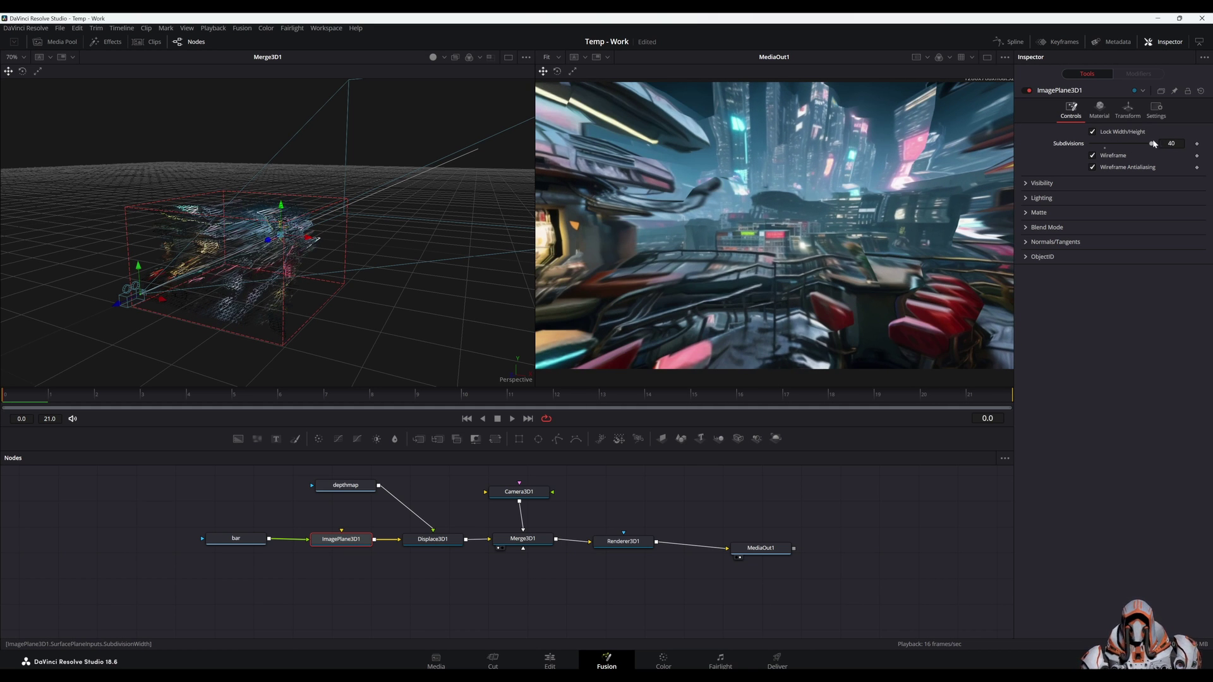
pyautogui.click(1169, 144)
pyautogui.write('0')
pyautogui.press('Return')
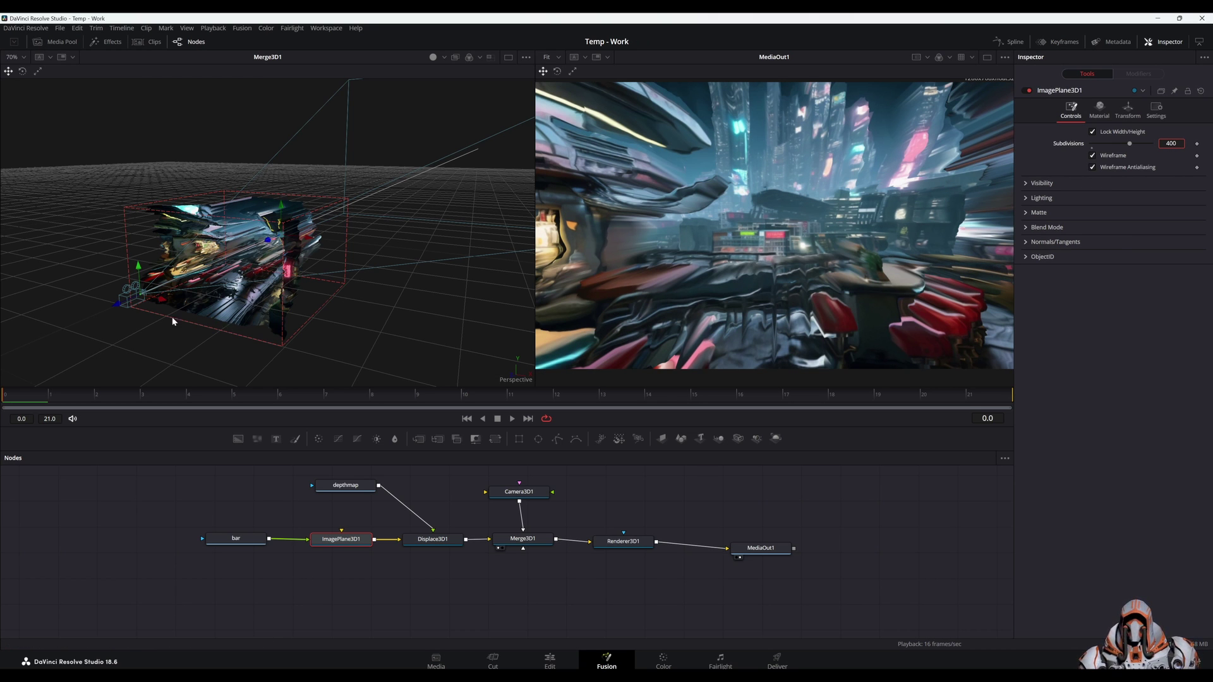
pyautogui.moveTo(121, 305); pyautogui.dragTo(93, 318)
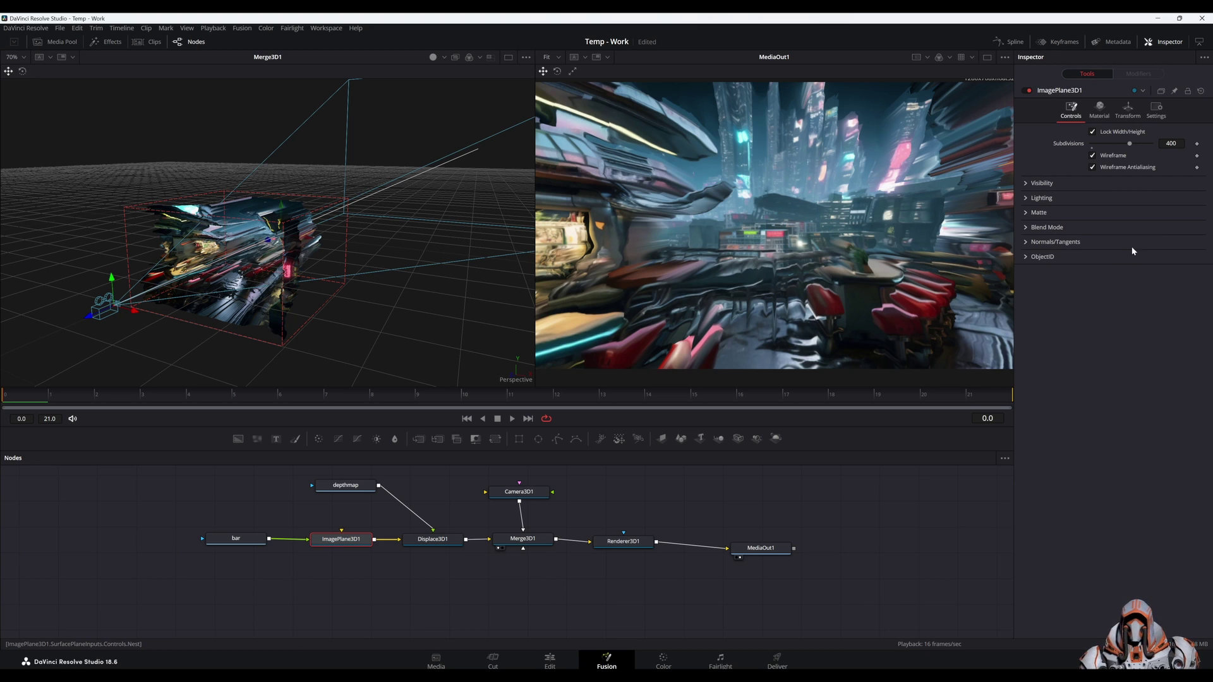
# Set Displace3D1's Scale to about 0.803 and Bias to 0.0
pyautogui.click(353, 487)
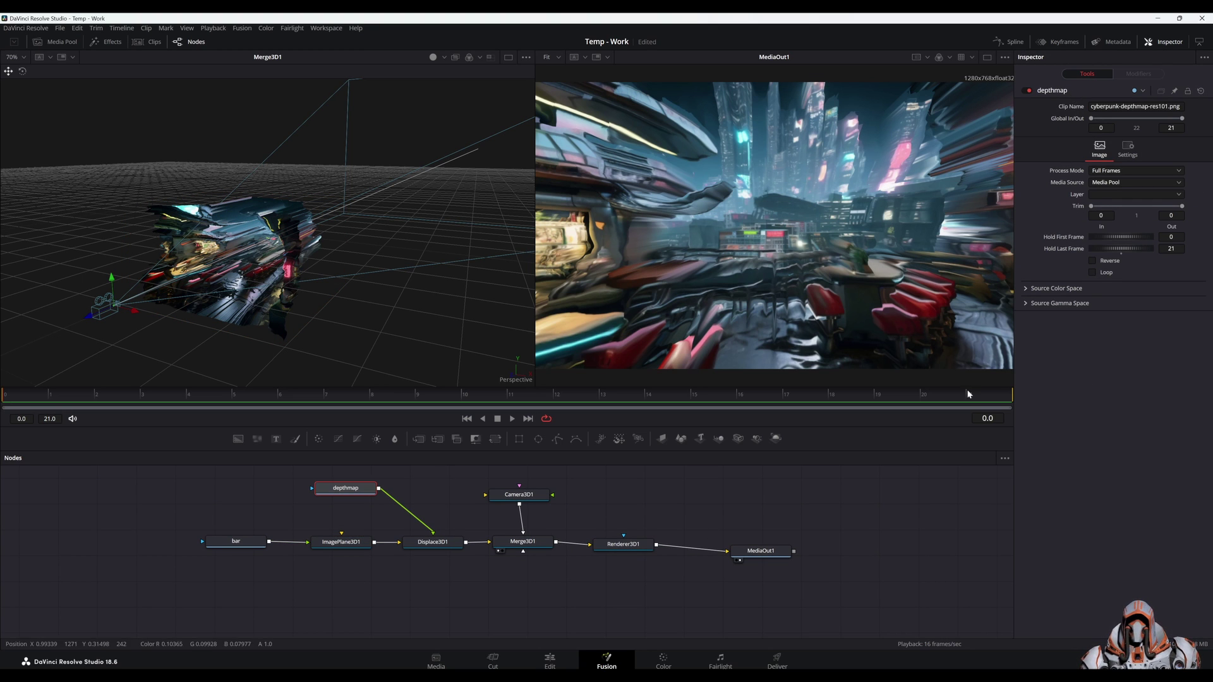
pyautogui.click(432, 542)
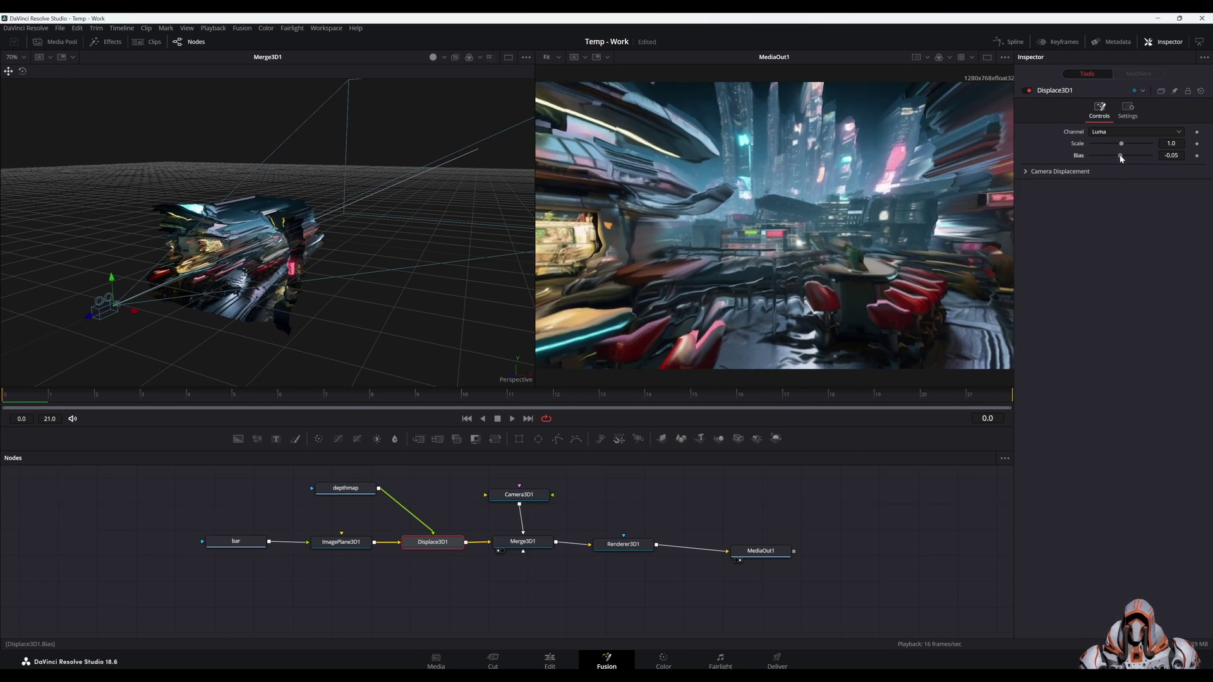
pyautogui.moveTo(1121, 143); pyautogui.dragTo(1116, 145)
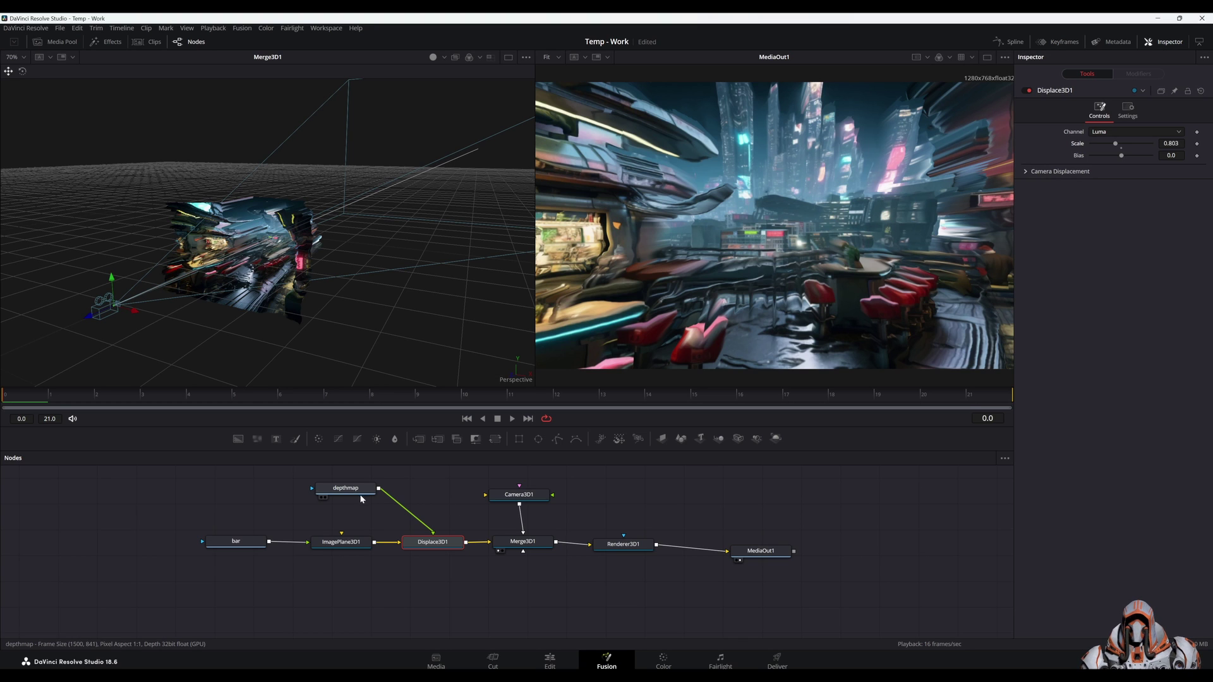
# Move the depthmap node further left in the node graph
pyautogui.moveTo(355, 492); pyautogui.dragTo(349, 491)
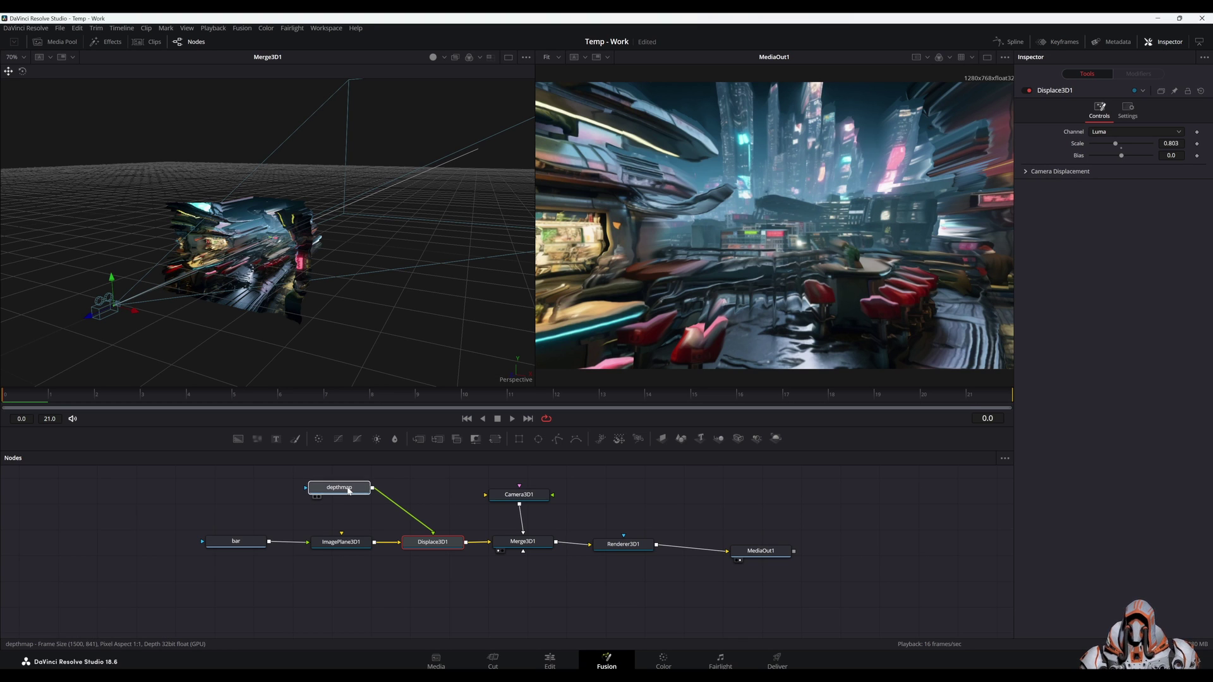
pyautogui.click(434, 544)
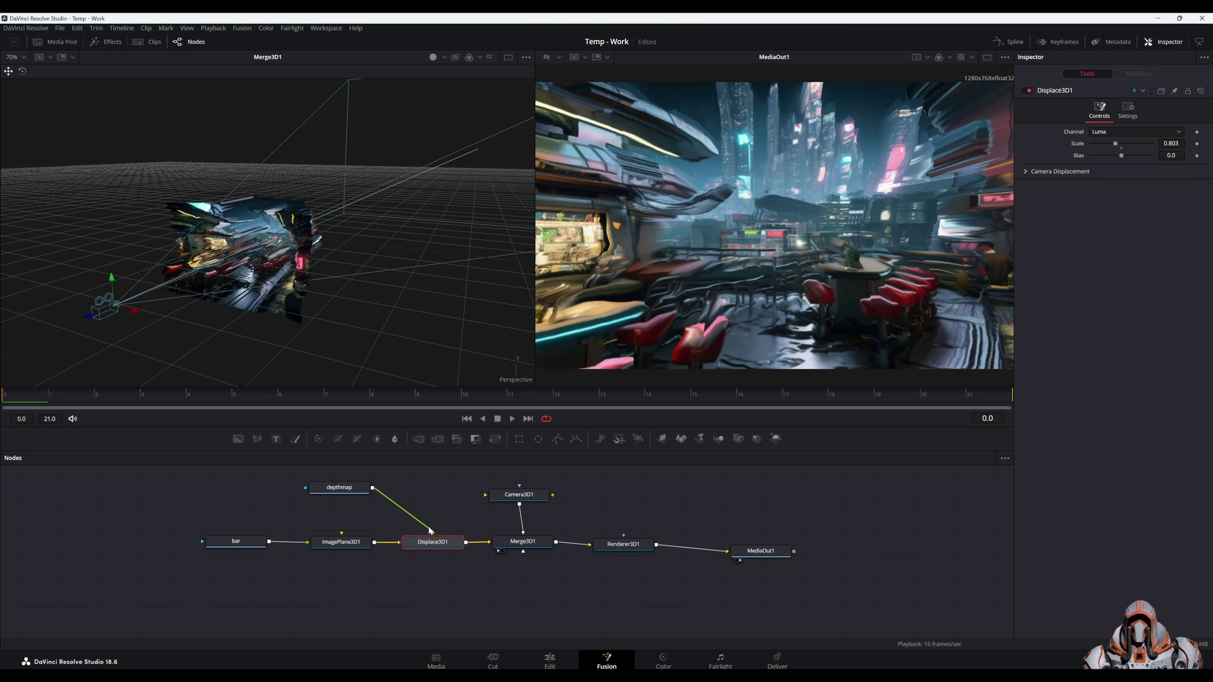
pyautogui.moveTo(344, 488); pyautogui.dragTo(325, 488)
# Insert a Blur node between depthmap and Displace3D1
pyautogui.moveTo(422, 528); pyautogui.dragTo(363, 496)
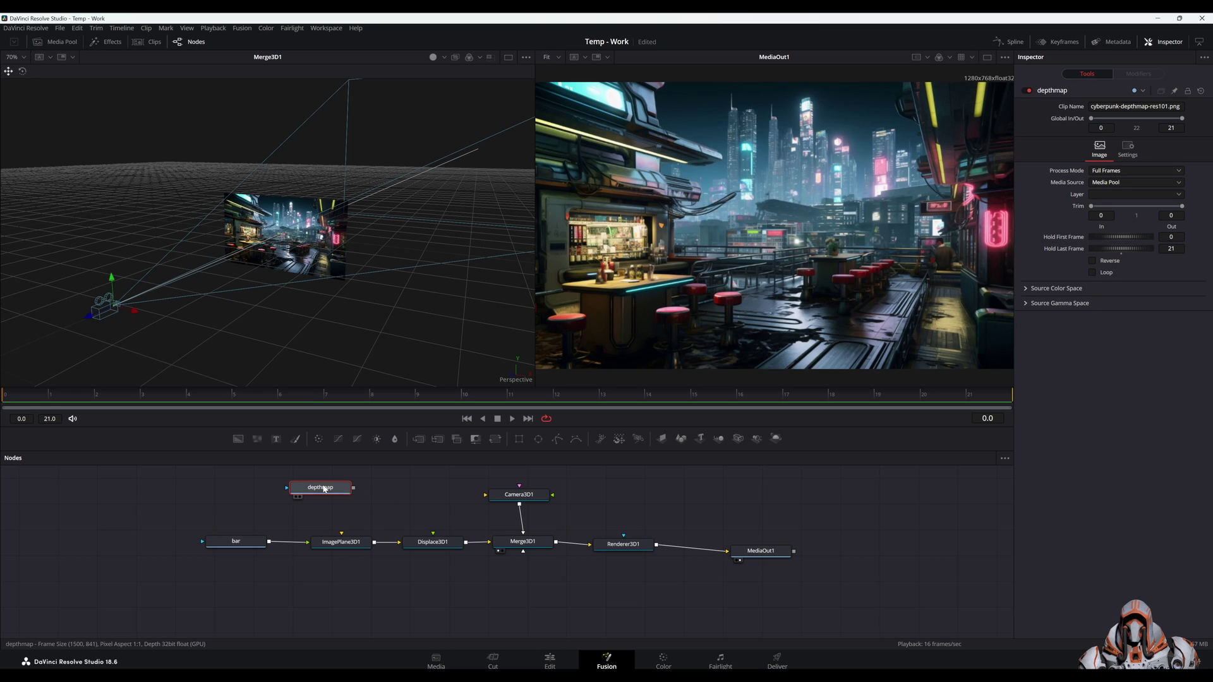
pyautogui.hotkey('shift', 'space')
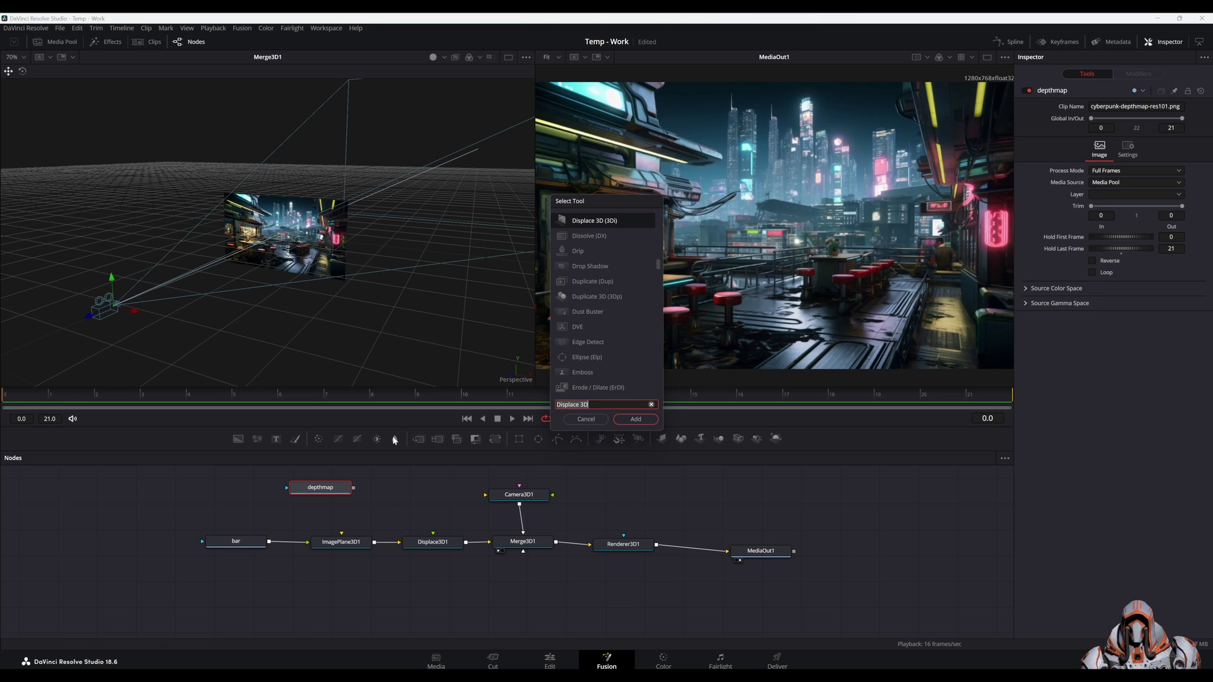
pyautogui.write('blu')
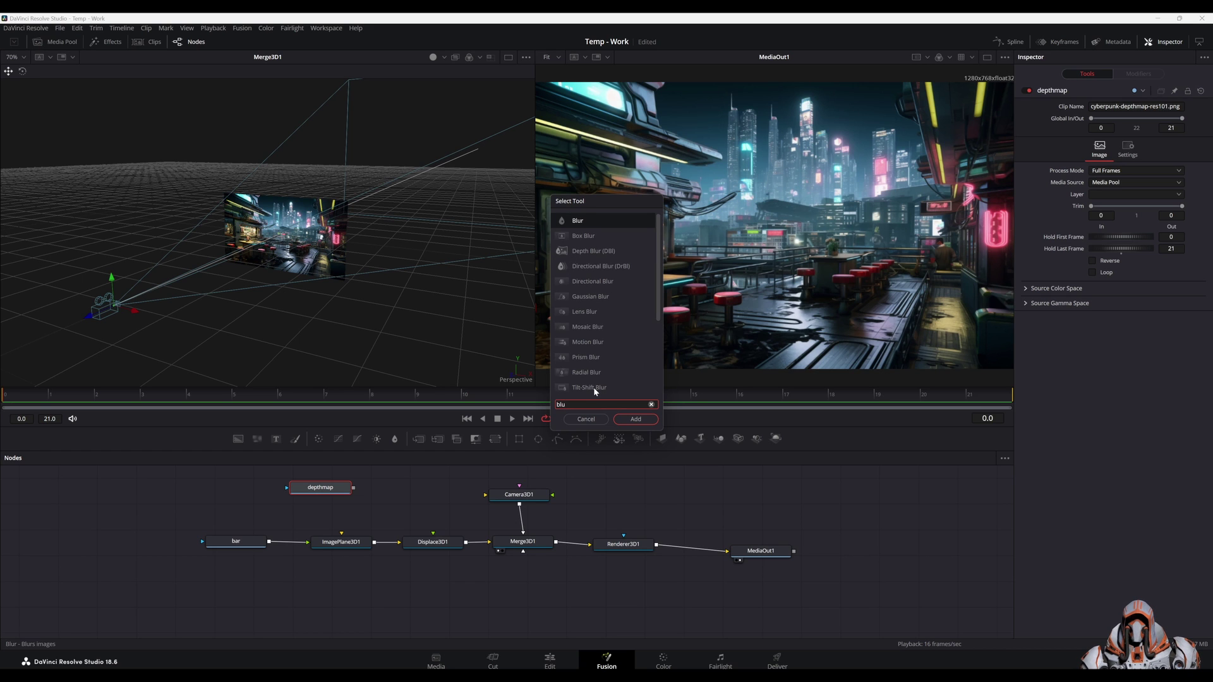
pyautogui.click(635, 419)
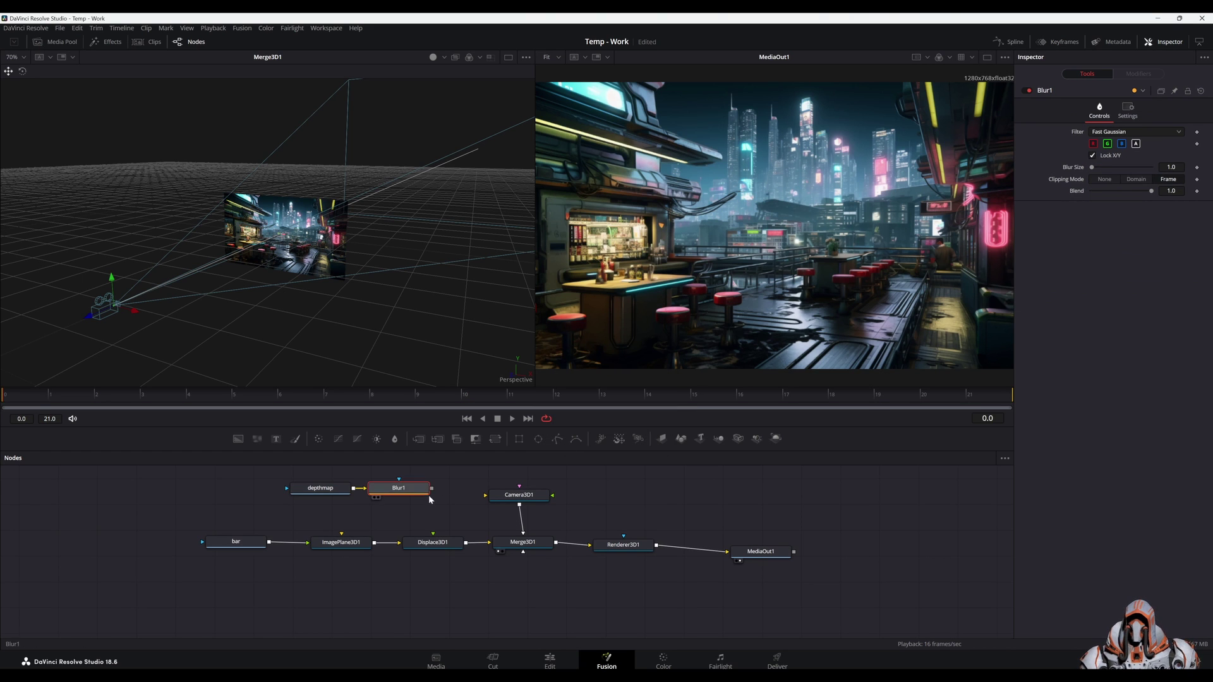
pyautogui.moveTo(433, 491); pyautogui.dragTo(434, 543)
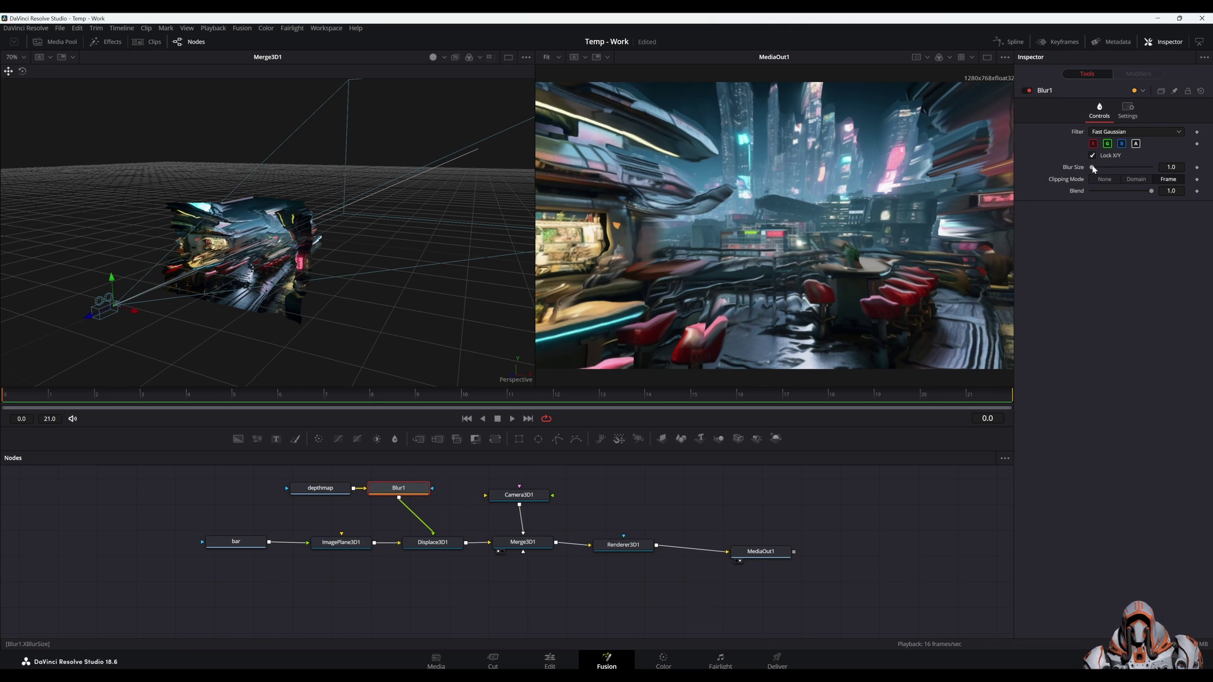
# Set Blur1's Blur Size to 100, inspect the smoothed plane, and save the project
pyautogui.moveTo(1096, 169); pyautogui.dragTo(1153, 168)
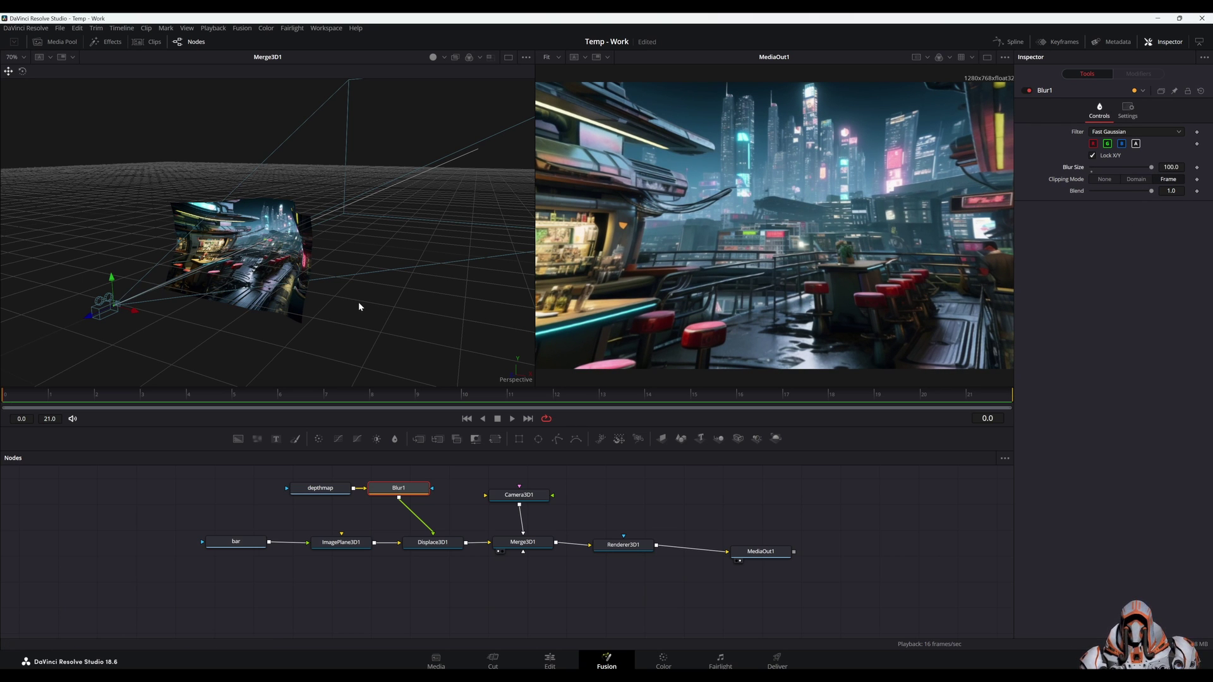
pyautogui.moveTo(358, 302)
pyautogui.mouseDown()
pyautogui.moveTo(267, 305)
pyautogui.moveTo(357, 300)
pyautogui.moveTo(324, 298)
pyautogui.moveTo(338, 298)
pyautogui.mouseUp()
pyautogui.moveTo(35, 293); pyautogui.dragTo(3, 299)
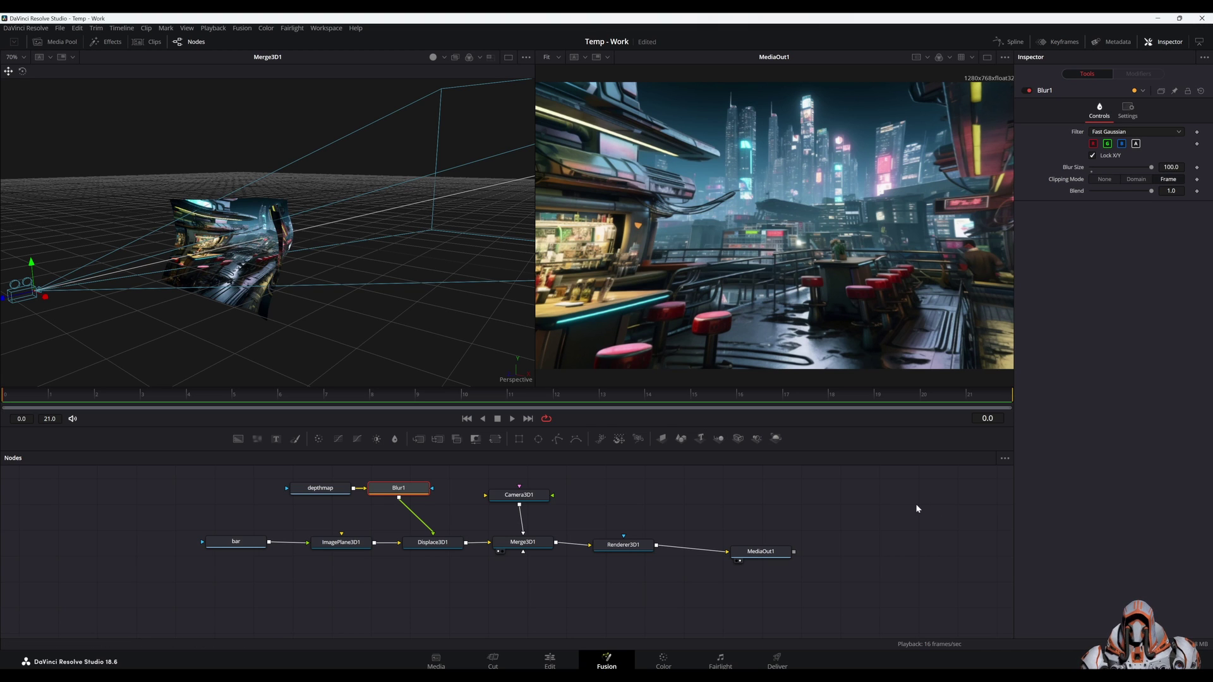
pyautogui.hotkey('ctrl', 's')
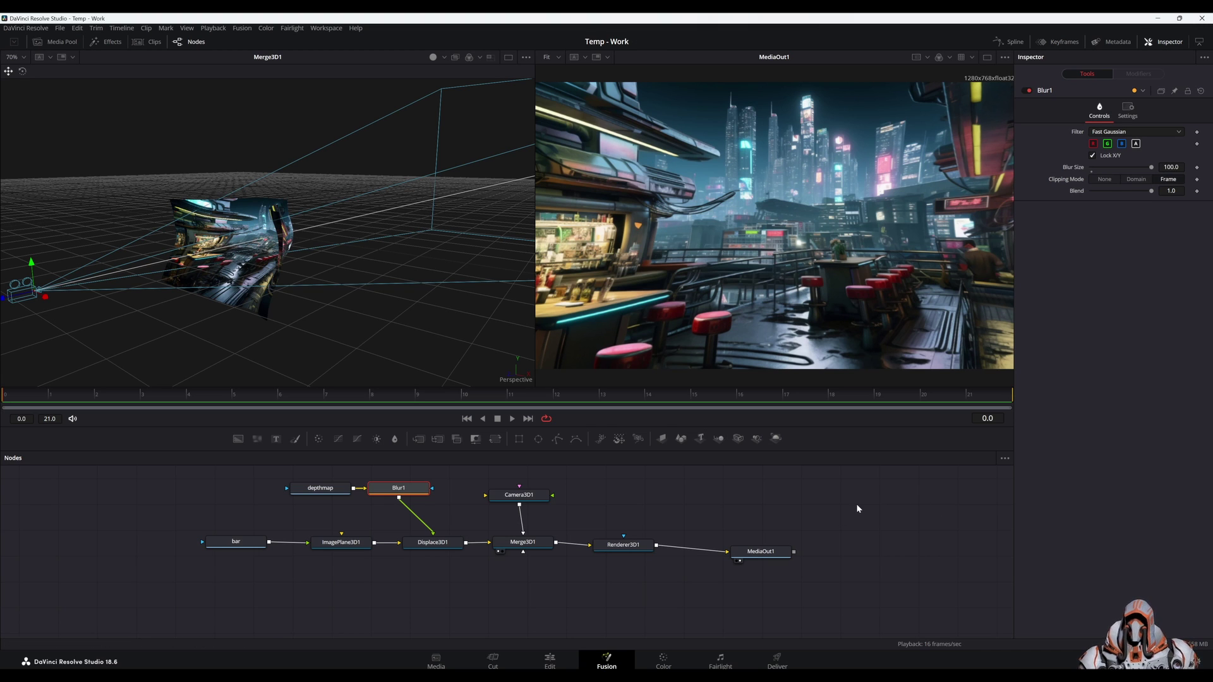
# Keyframe Camera3D1's Translation Z at 1.67 on frame 0
pyautogui.click(519, 497)
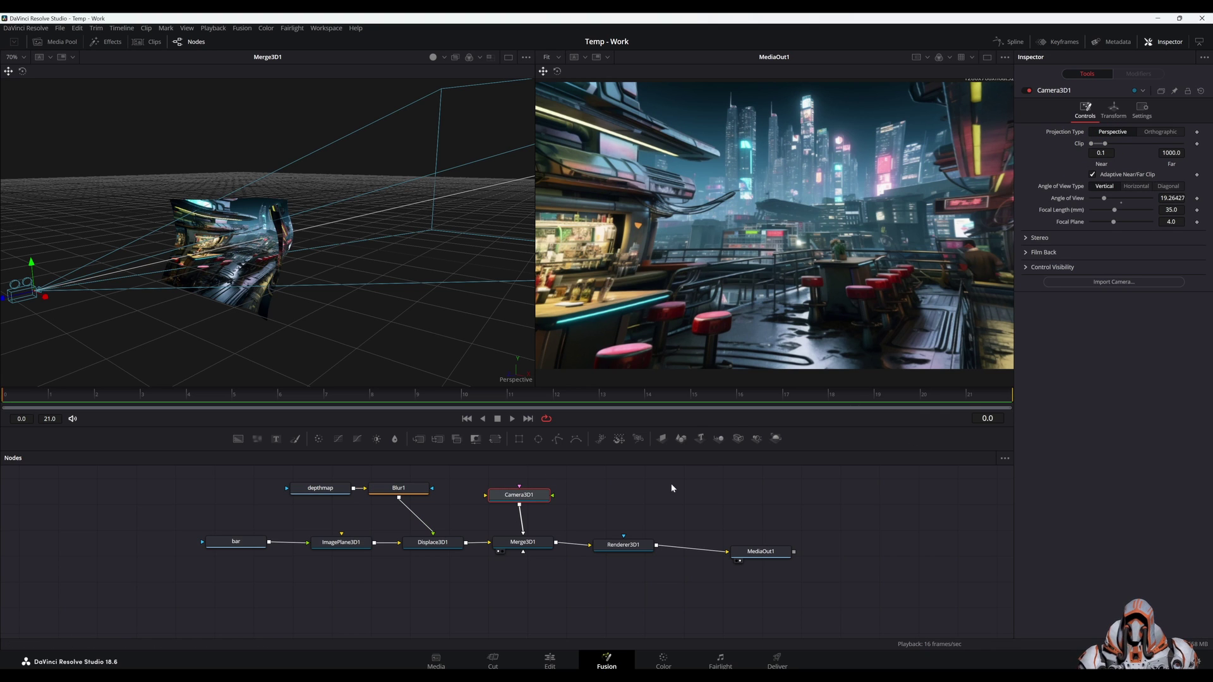
pyautogui.click(1113, 110)
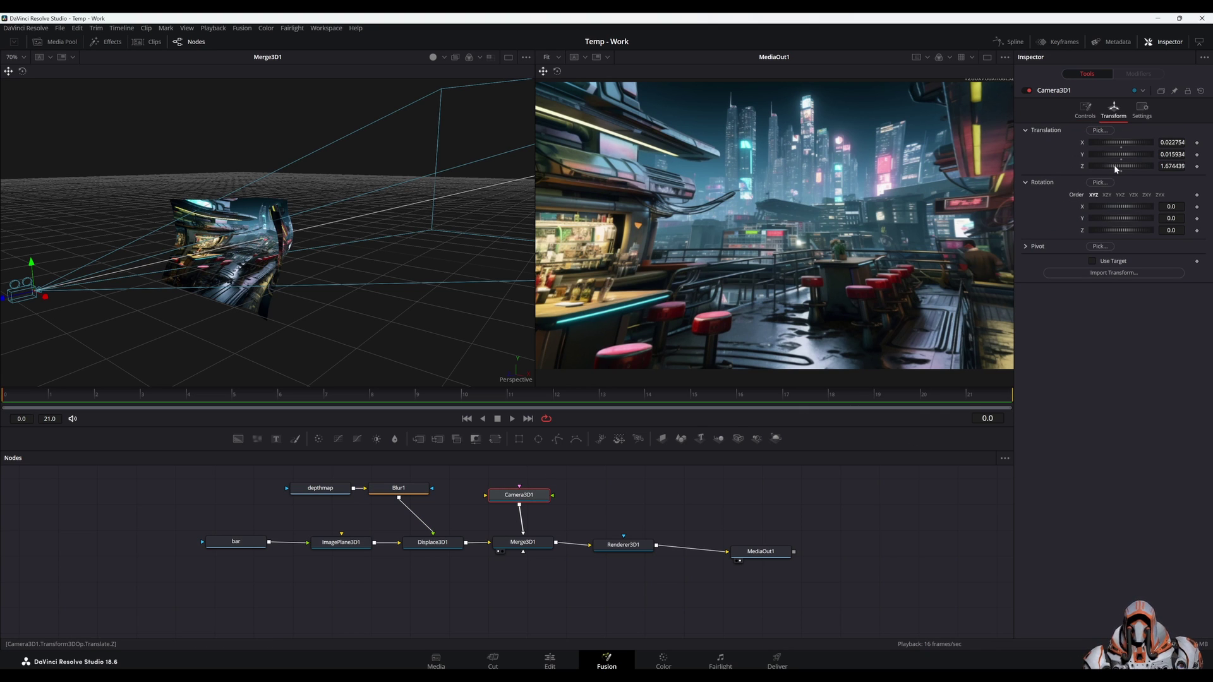
pyautogui.moveTo(1114, 167); pyautogui.dragTo(1115, 168)
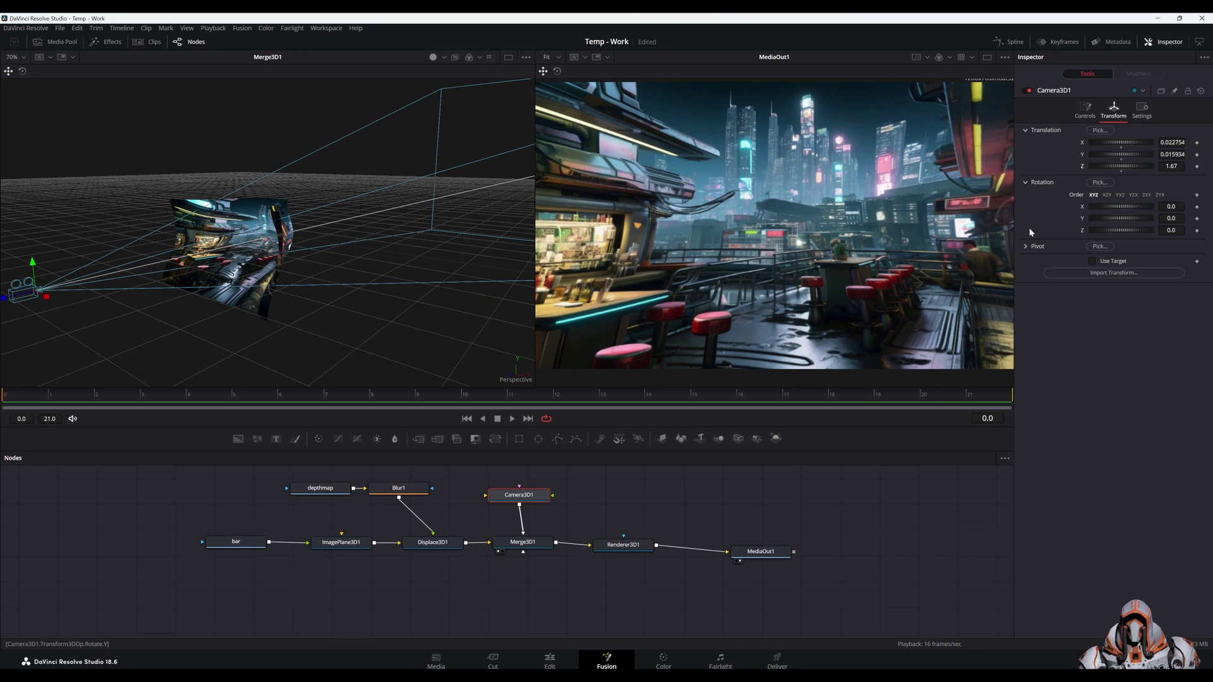
pyautogui.click(1196, 166)
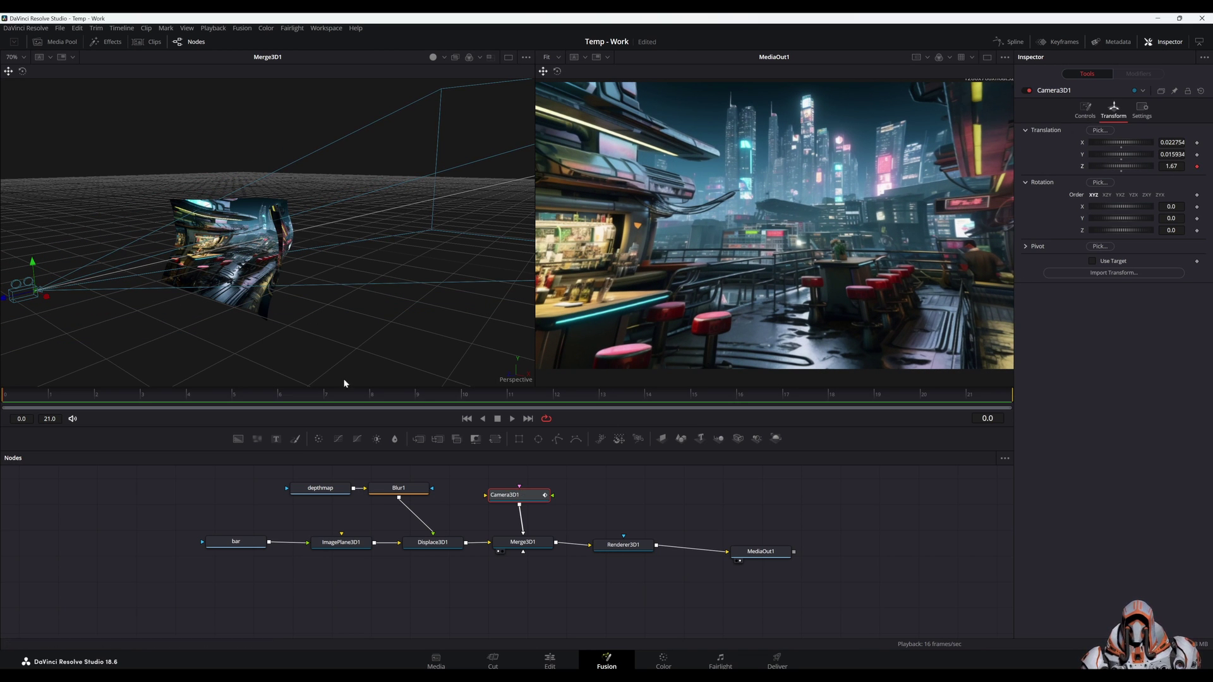
# At frame 21, keyframe camera Z 1.058944 and Rotation Y 31.3
pyautogui.click(961, 395)
pyautogui.moveTo(927, 396); pyautogui.dragTo(1001, 396)
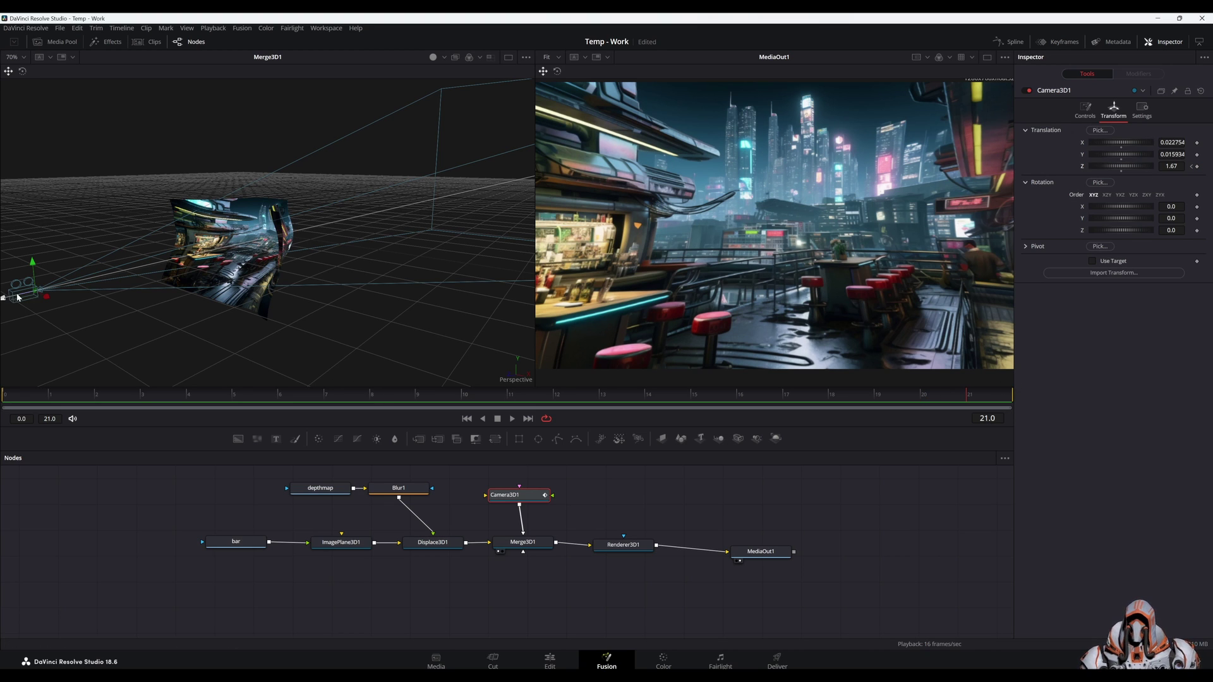
pyautogui.moveTo(5, 300); pyautogui.dragTo(132, 275)
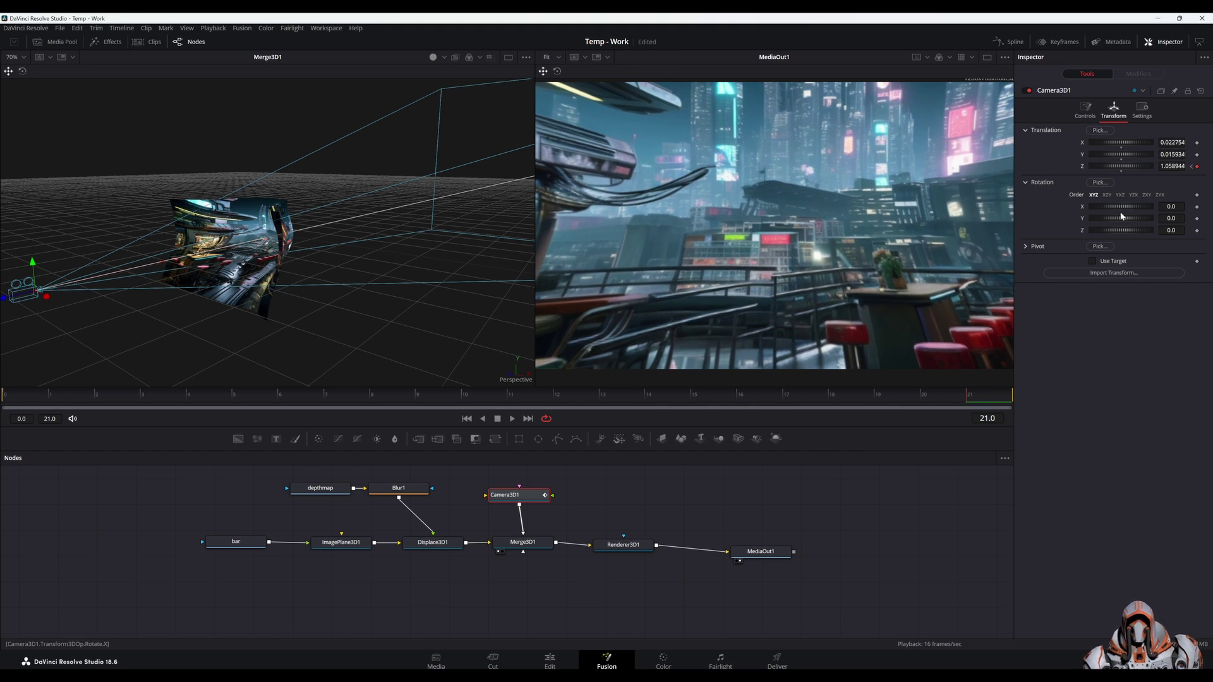
pyautogui.moveTo(1119, 220); pyautogui.dragTo(1125, 219)
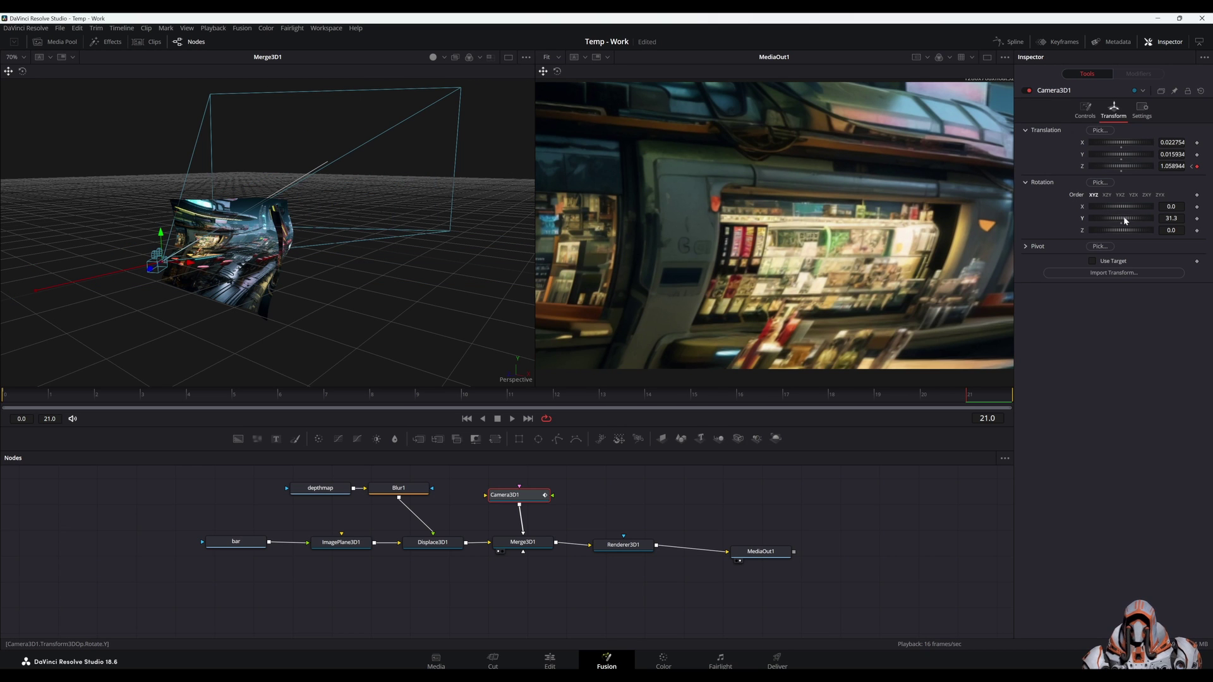
pyautogui.click(1196, 218)
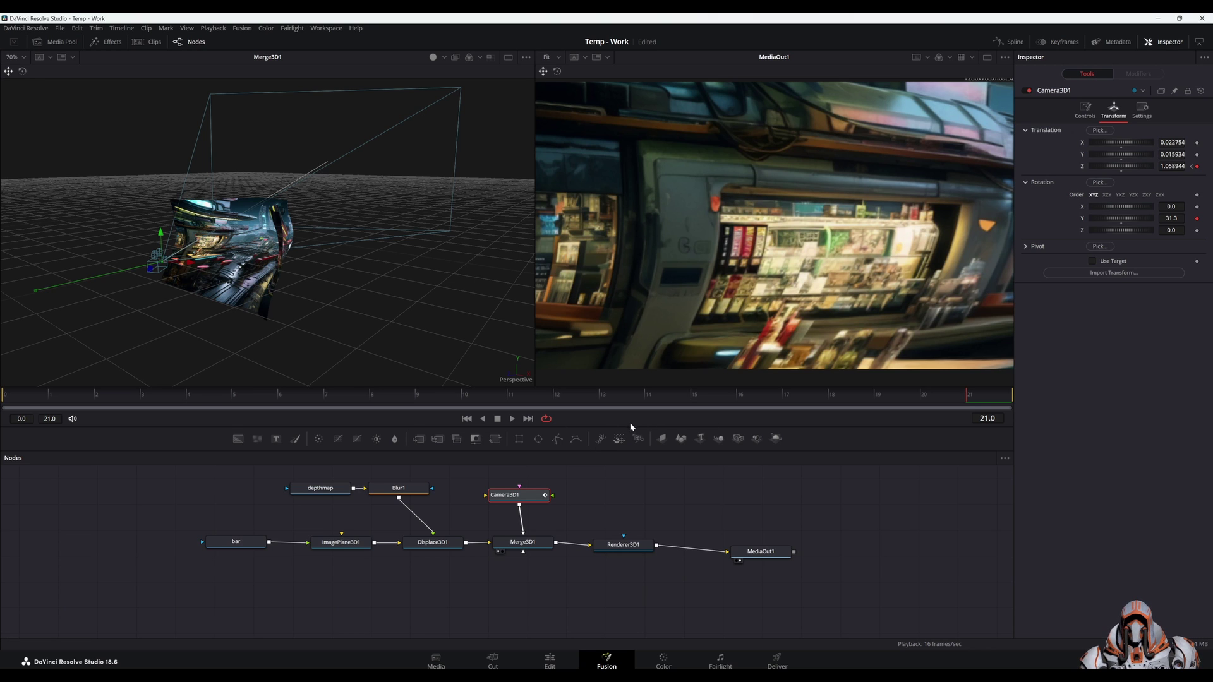
# Keyframe Camera3D1's Rotation Y at 0 on frame 0
pyautogui.click(465, 418)
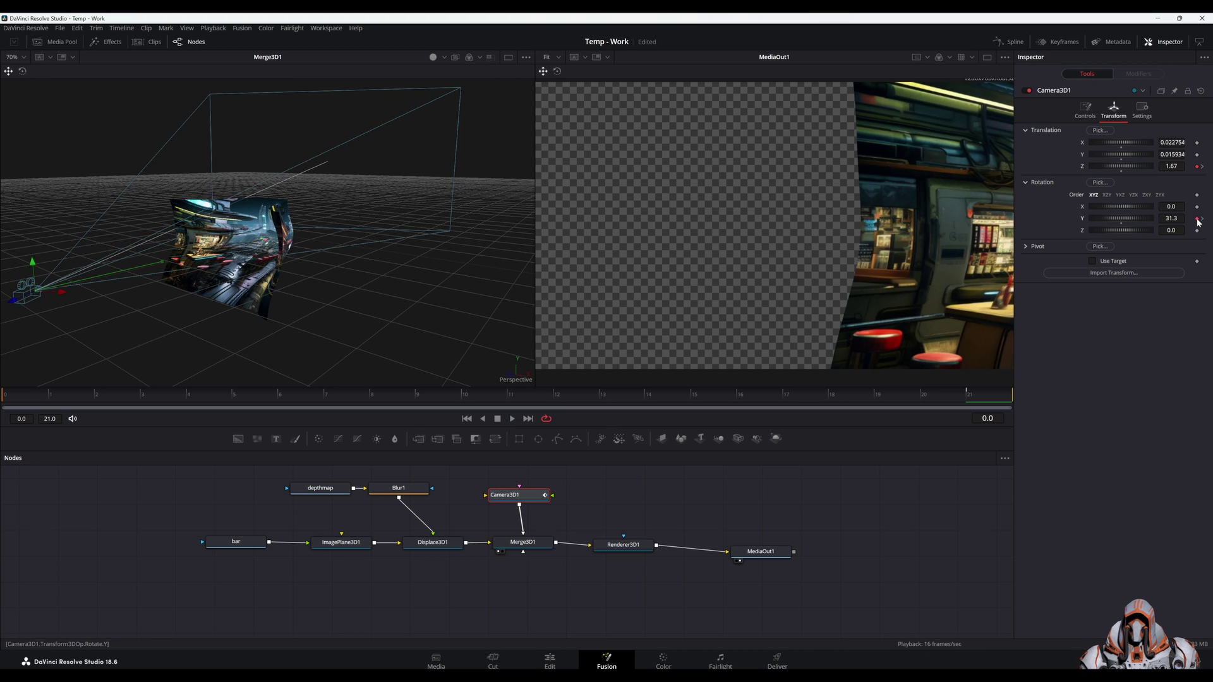
pyautogui.click(1197, 218)
pyautogui.click(1171, 218)
pyautogui.write('0')
pyautogui.press('Return')
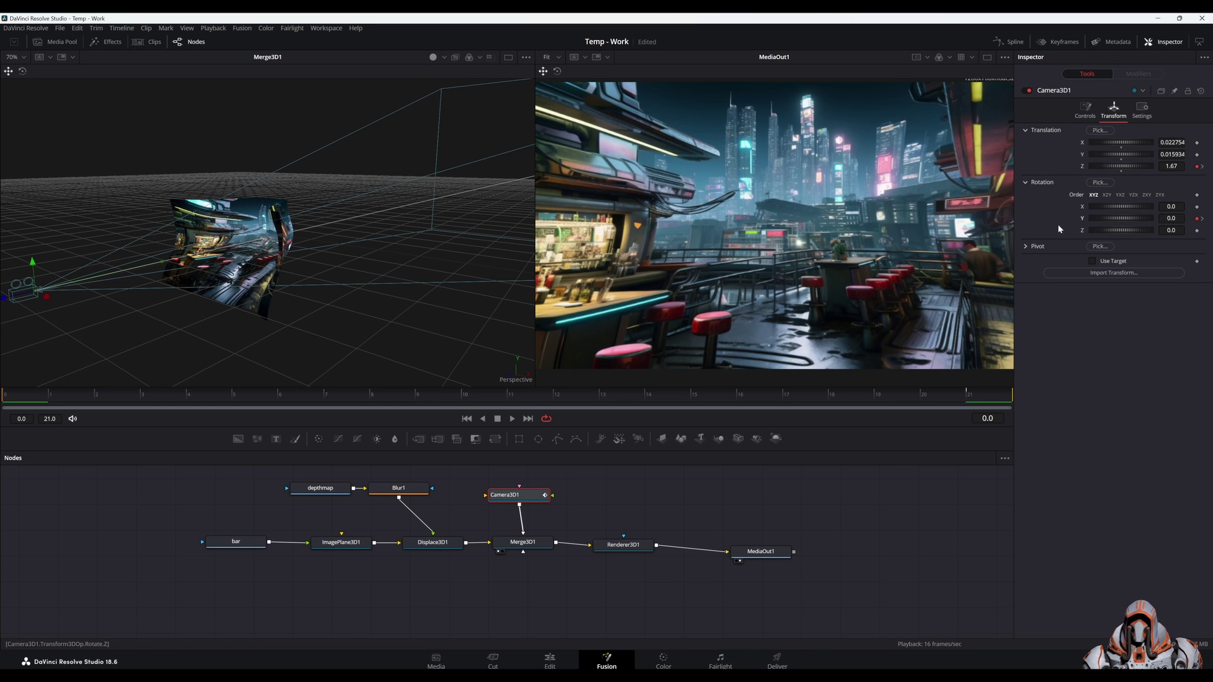
# Play back the camera move without looping and return to frame 0
pyautogui.click(512, 418)
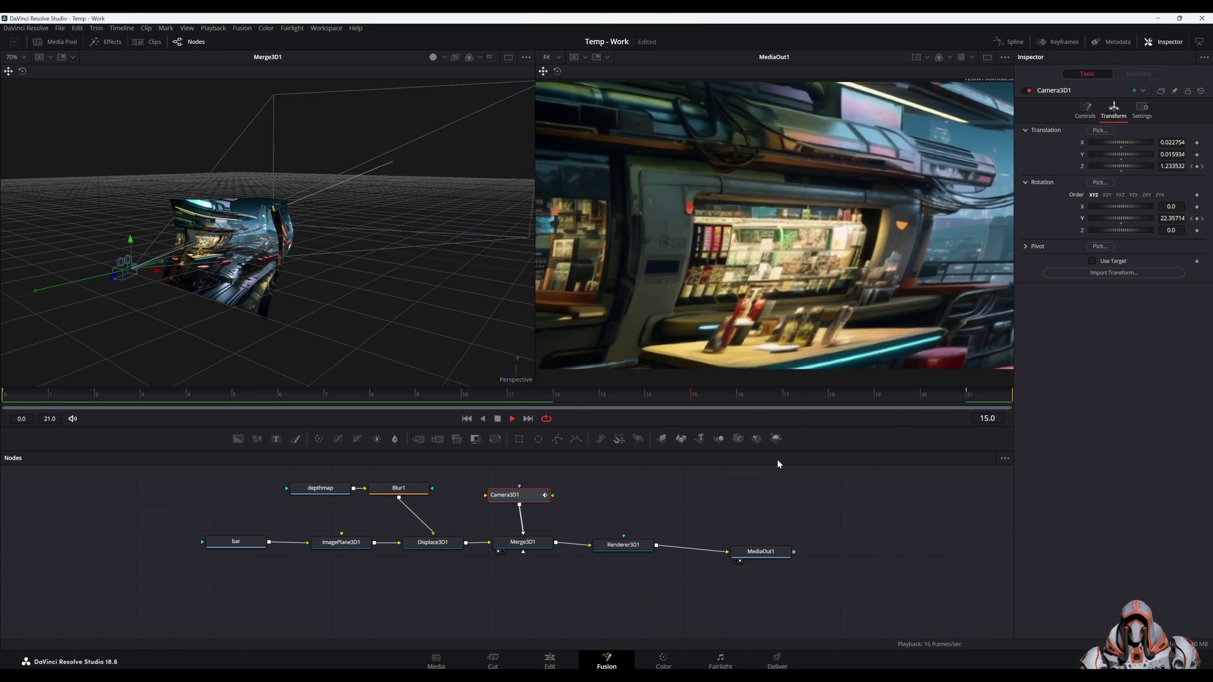
pyautogui.click(545, 420)
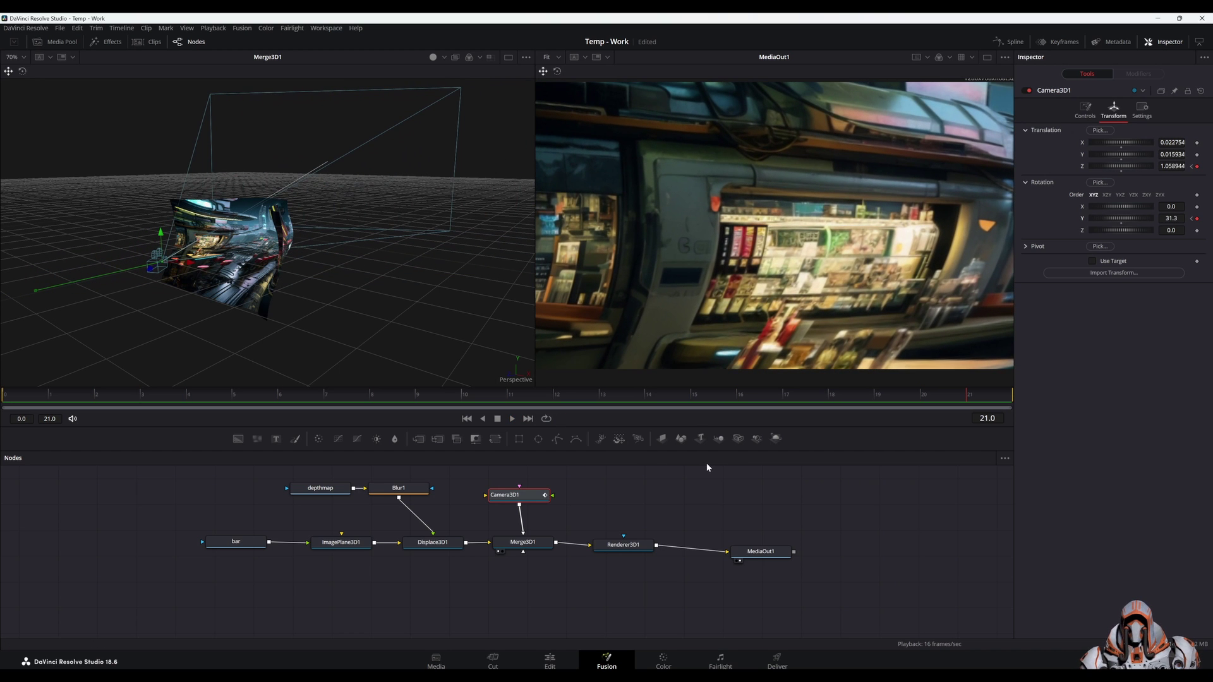
pyautogui.click(468, 419)
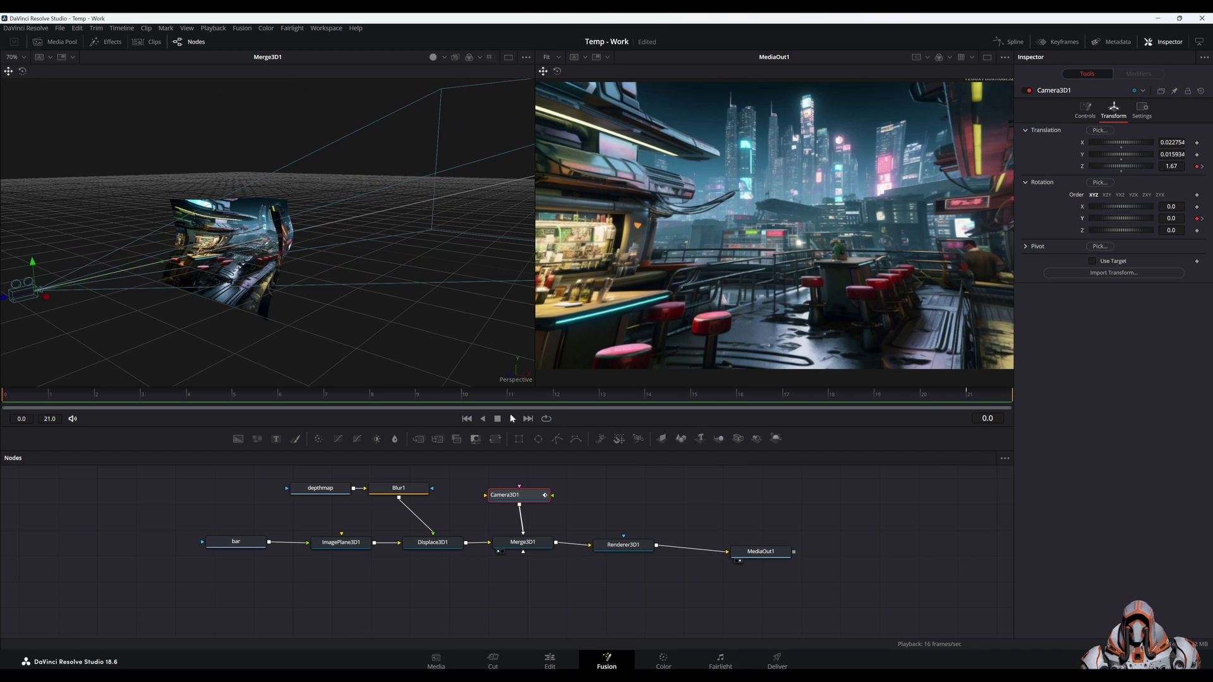
pyautogui.click(512, 419)
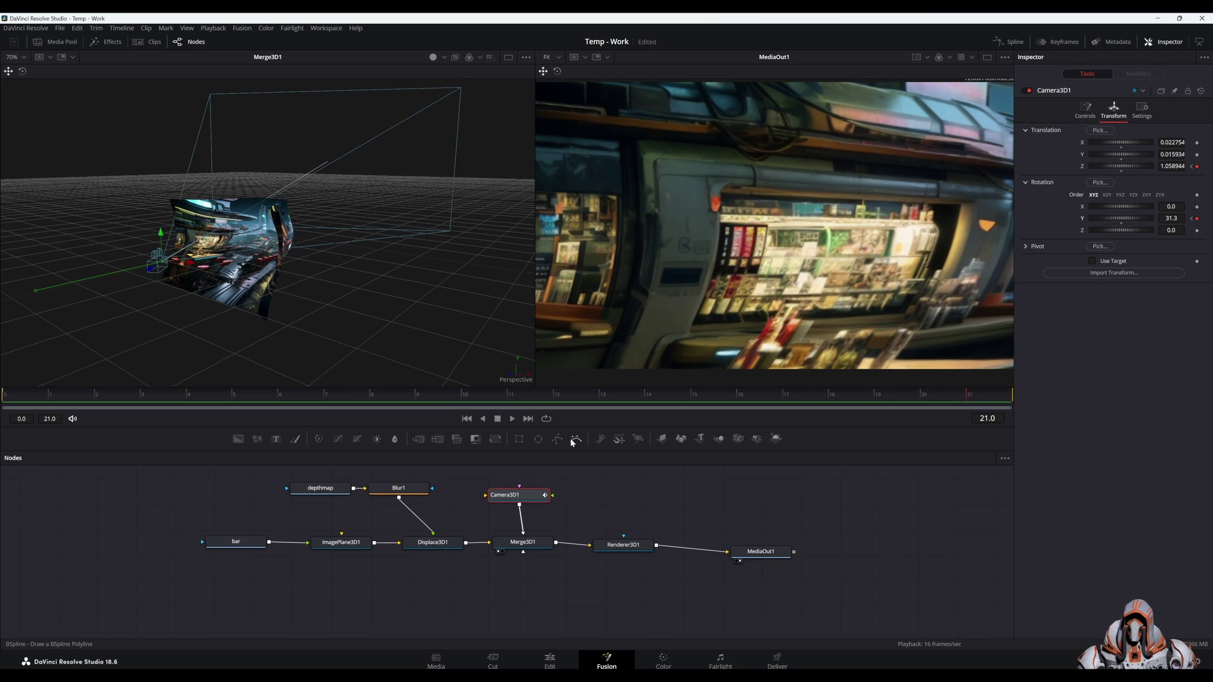